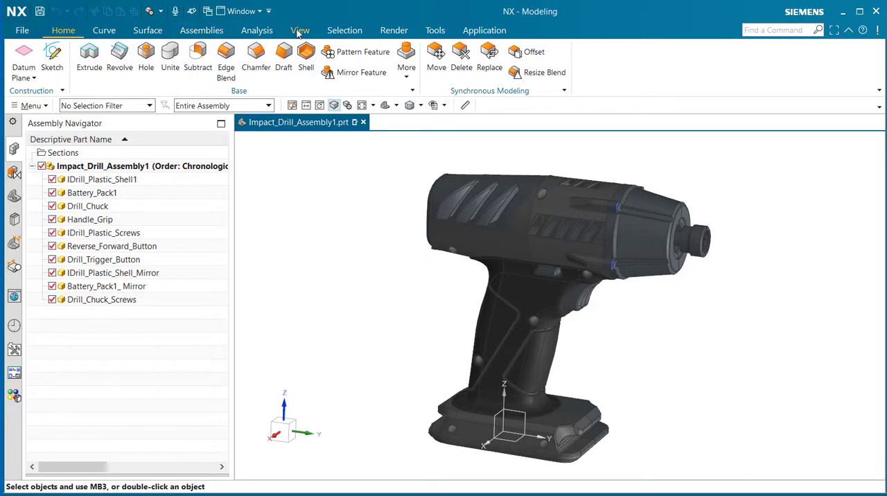
Step: Switch the drill assembly's view from perspective to parallel projection and back to perspective
{"action": "left_click", "coordinate": [301, 31]}
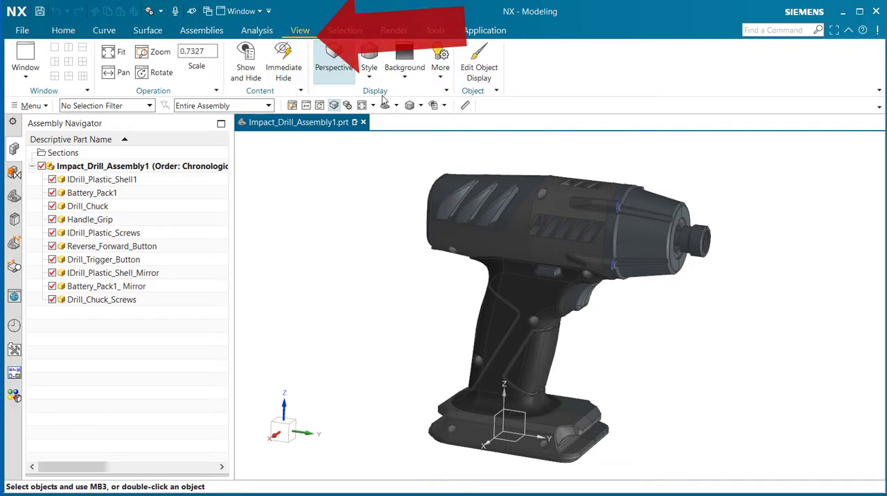
{"action": "left_click", "coordinate": [333, 70]}
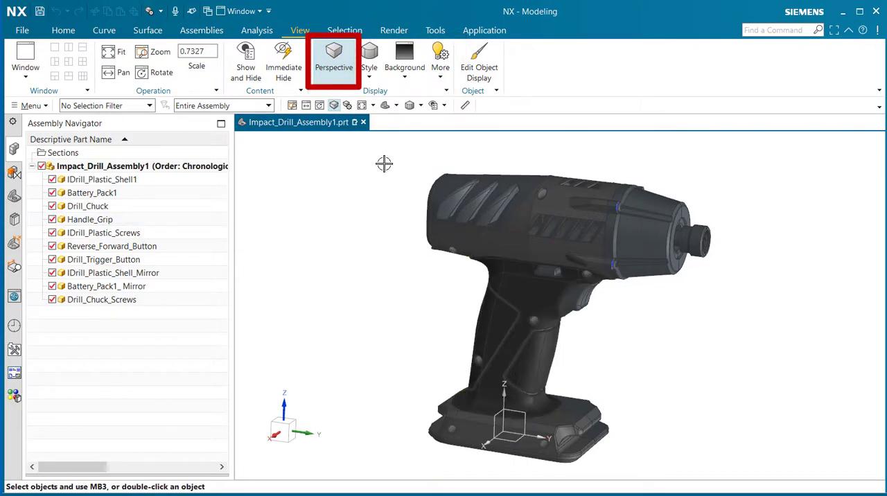
{"action": "left_click", "coordinate": [340, 73]}
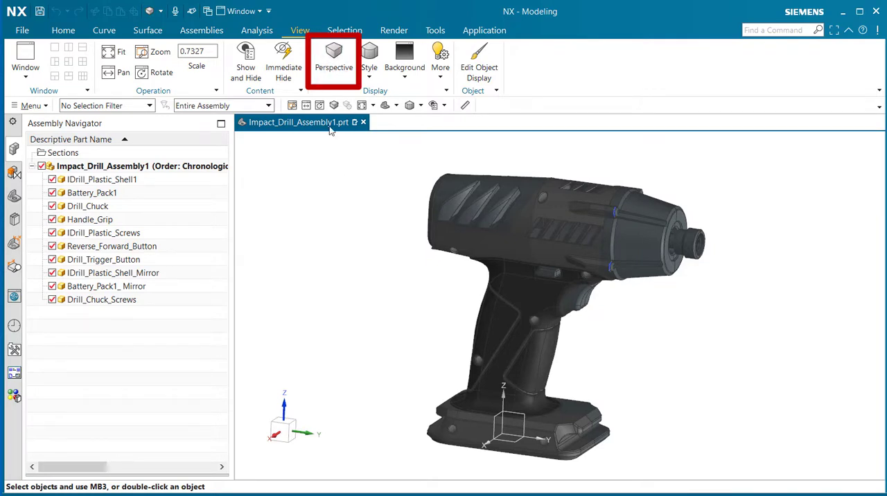
{"action": "left_click", "coordinate": [332, 69]}
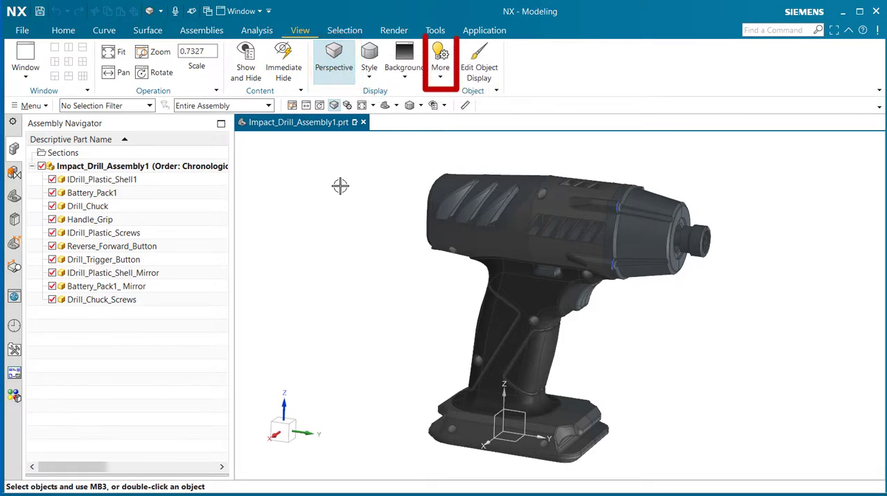
Step: Set the perspective view's camera distance to target to 1355 in the Perspective Options
{"action": "left_click", "coordinate": [441, 69]}
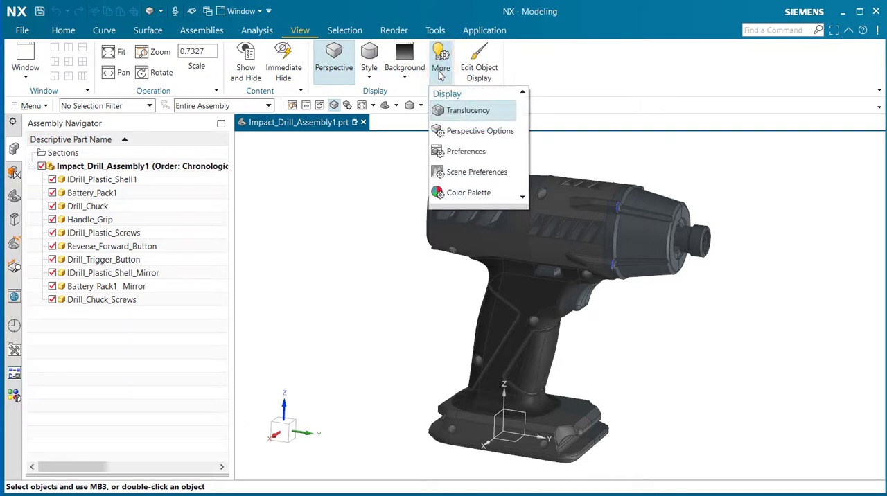
{"action": "left_click", "coordinate": [476, 132]}
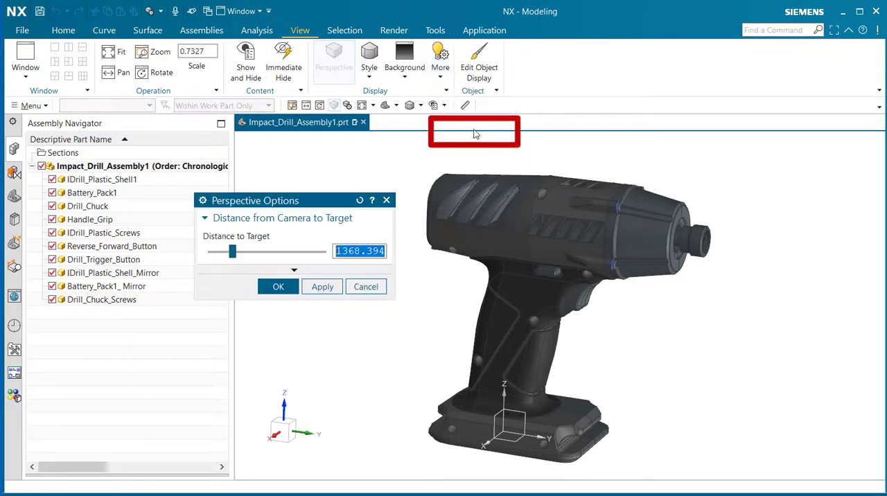
{"action": "left_click_drag", "start_coordinate": [313, 197], "coordinate": [301, 155]}
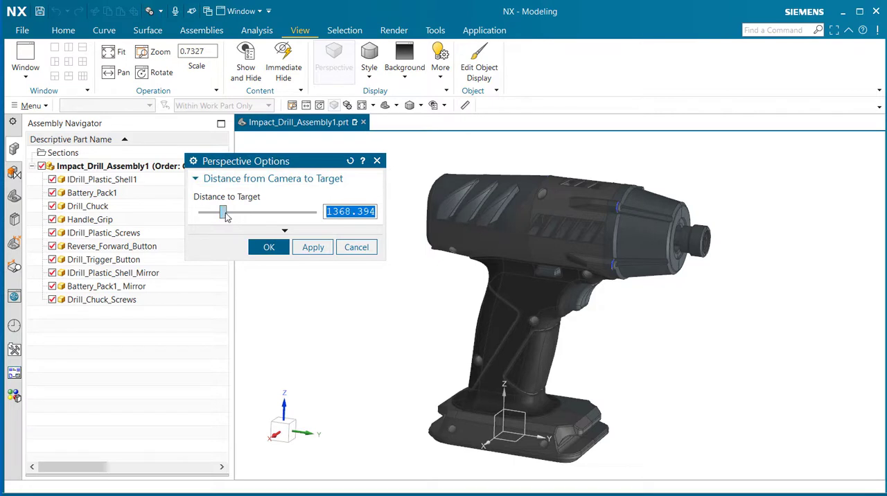
{"action": "mouse_move", "coordinate": [225, 215]}
{"action": "left_mouse_down"}
{"action": "mouse_move", "coordinate": [318, 213]}
{"action": "mouse_move", "coordinate": [207, 217]}
{"action": "mouse_move", "coordinate": [226, 217]}
{"action": "left_mouse_up"}
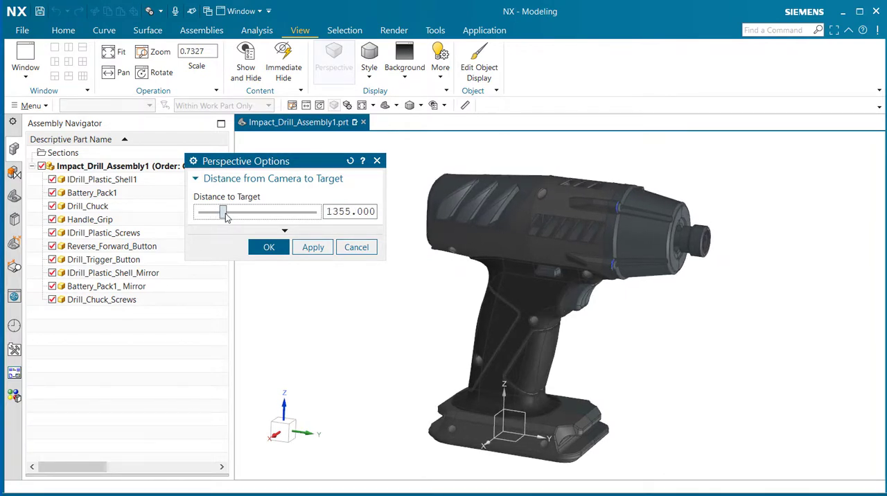
{"action": "left_click", "coordinate": [349, 212]}
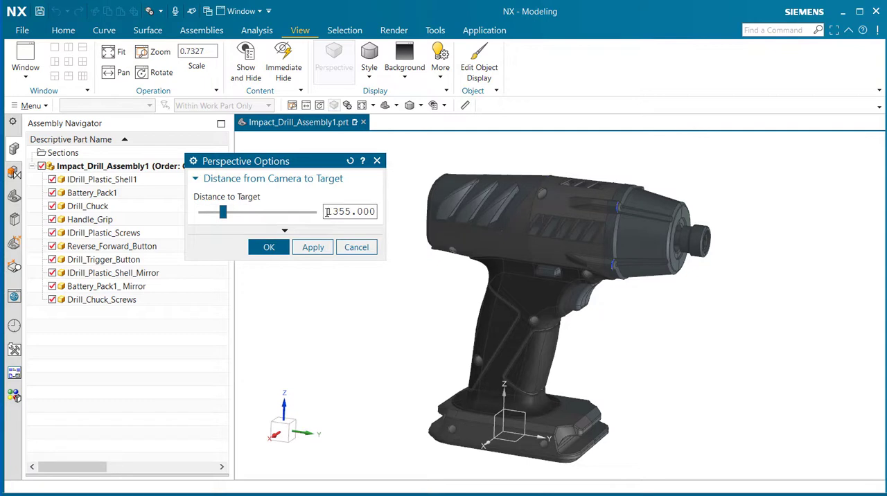
{"action": "left_click_drag", "start_coordinate": [327, 212], "coordinate": [352, 213]}
{"action": "left_click", "coordinate": [315, 250]}
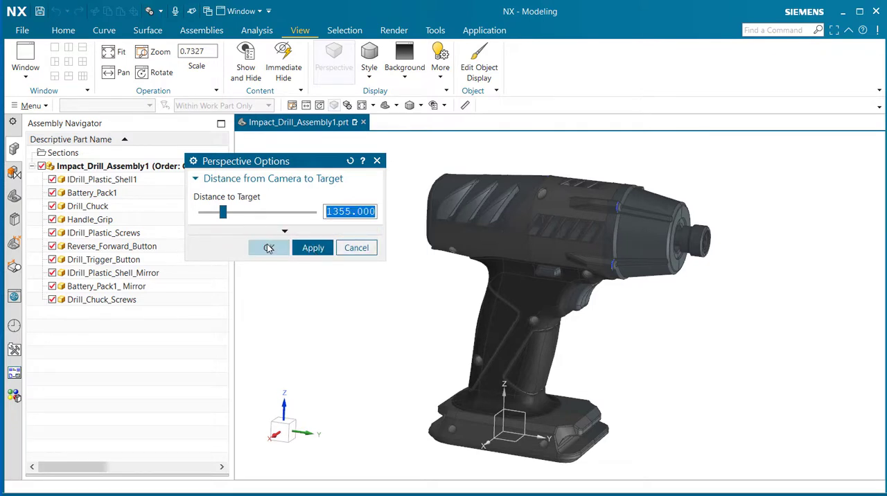
{"action": "left_click", "coordinate": [269, 247]}
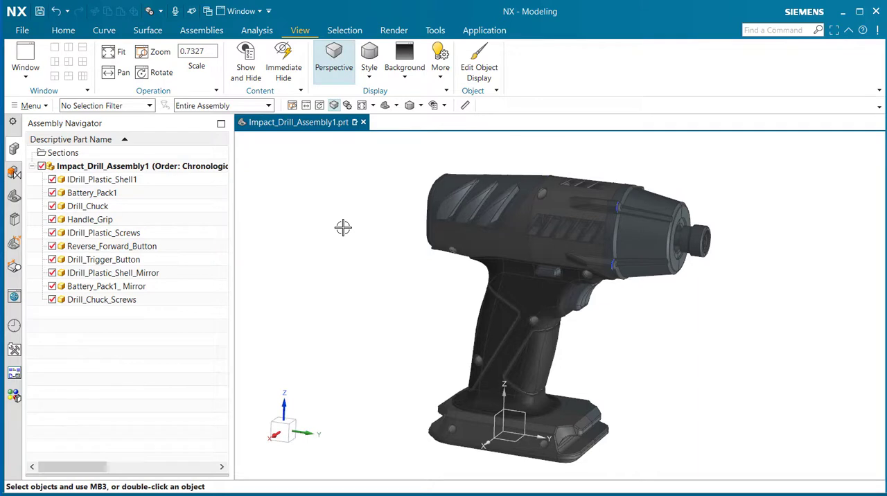
Step: Toggle the perspective projection off and on again, and open the Perspective Options and cancel them
{"action": "left_click", "coordinate": [63, 31]}
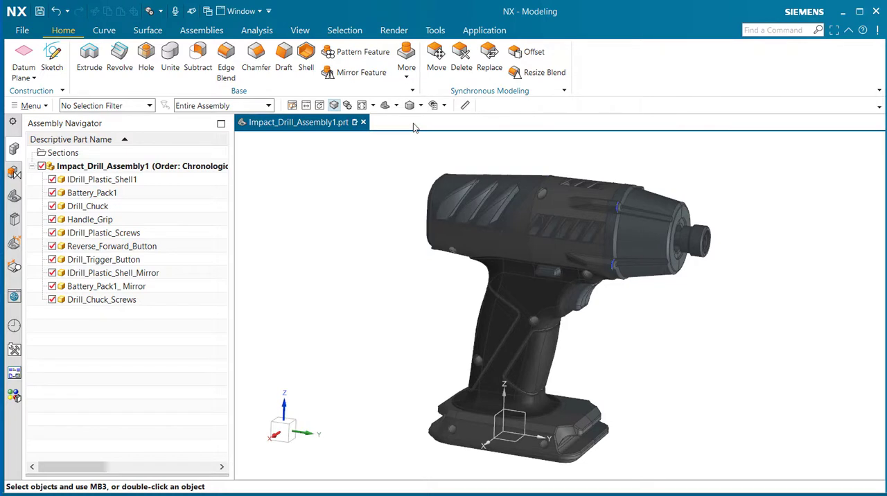
{"action": "left_click", "coordinate": [334, 106]}
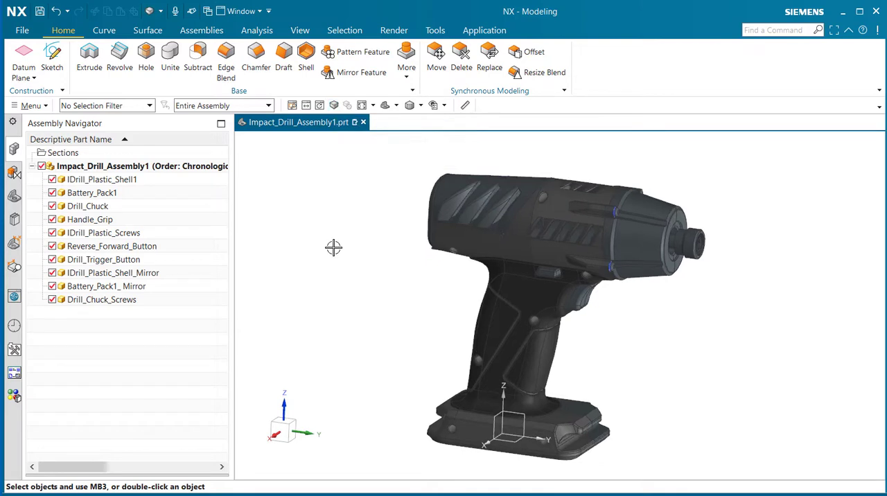
{"action": "left_click", "coordinate": [334, 106]}
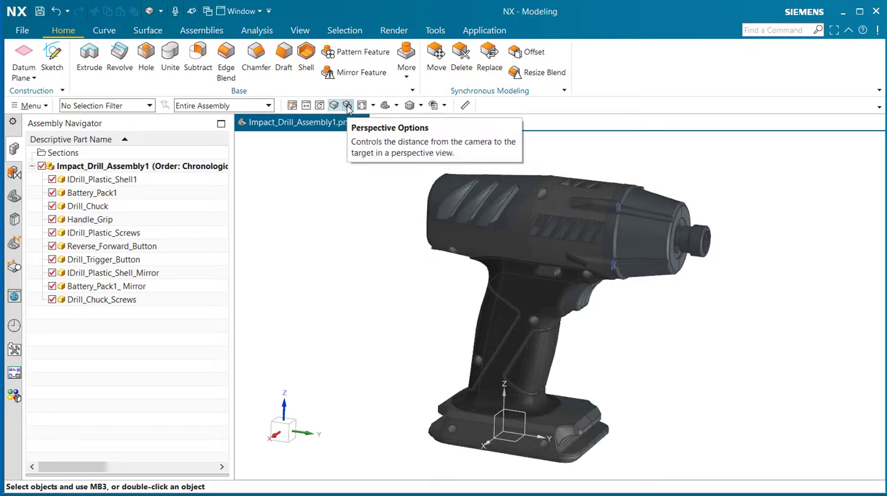
{"action": "left_click", "coordinate": [348, 106]}
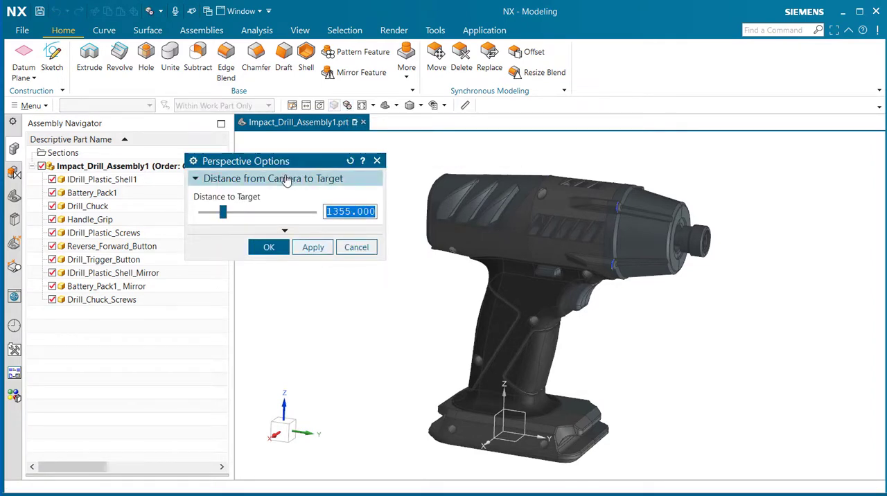
{"action": "left_click", "coordinate": [360, 250]}
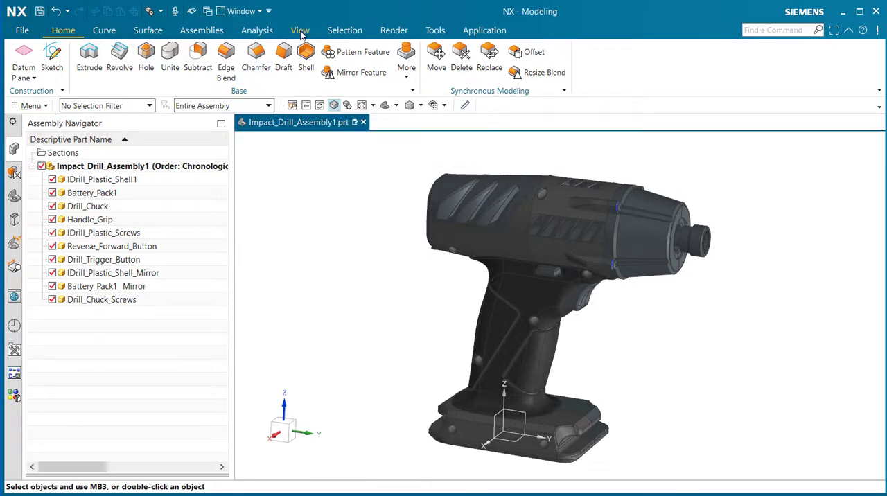
{"action": "left_click", "coordinate": [300, 30]}
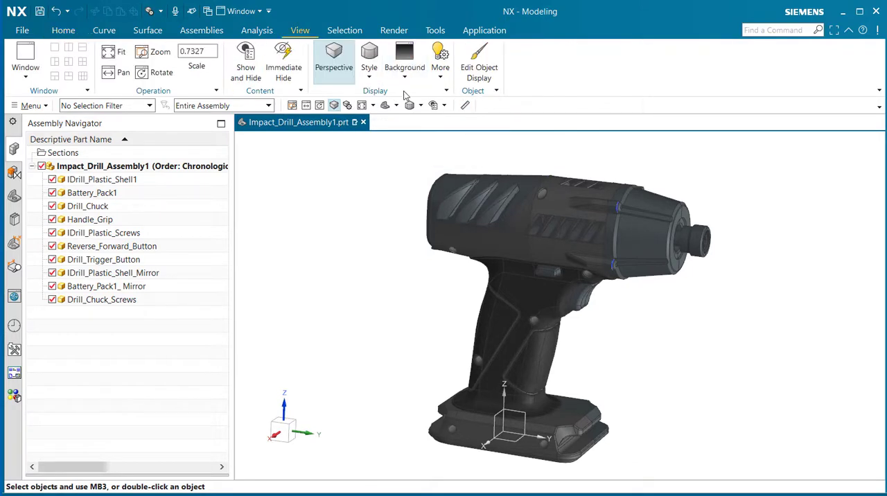
{"action": "left_click", "coordinate": [63, 30]}
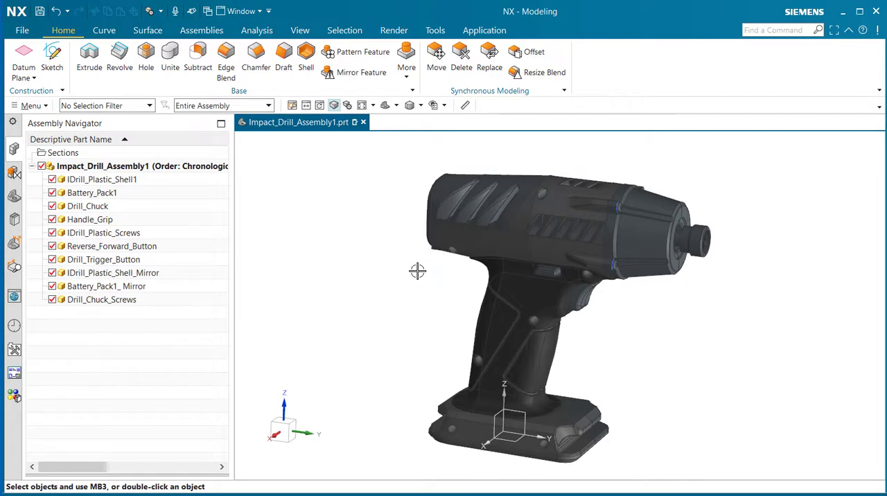
Step: Open the Advanced Lights settings for the work view and place the dialog clear of the drill model
{"action": "middle_click_drag", "start_coordinate": [416, 271], "coordinate": [399, 265]}
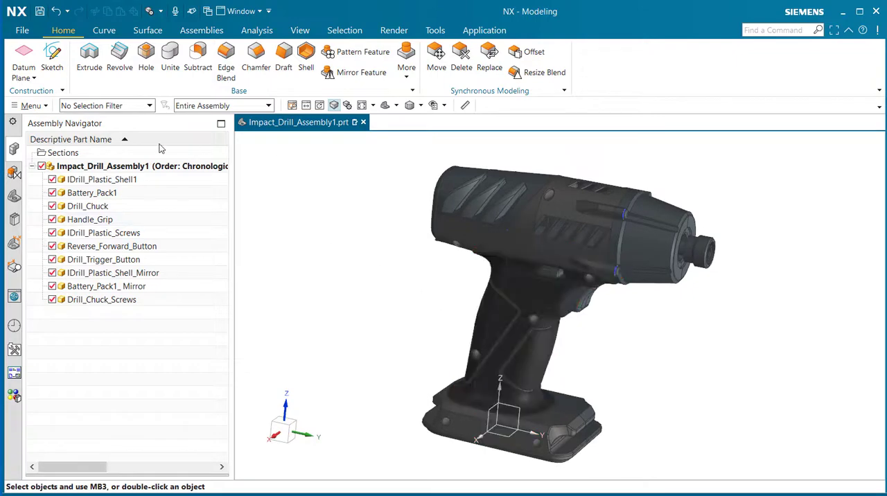
{"action": "left_click", "coordinate": [31, 106]}
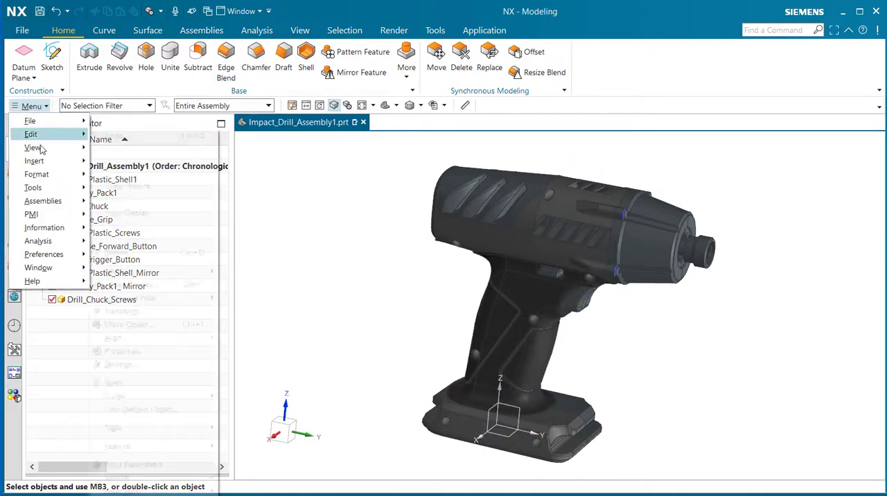
{"action": "mouse_move", "coordinate": [39, 151]}
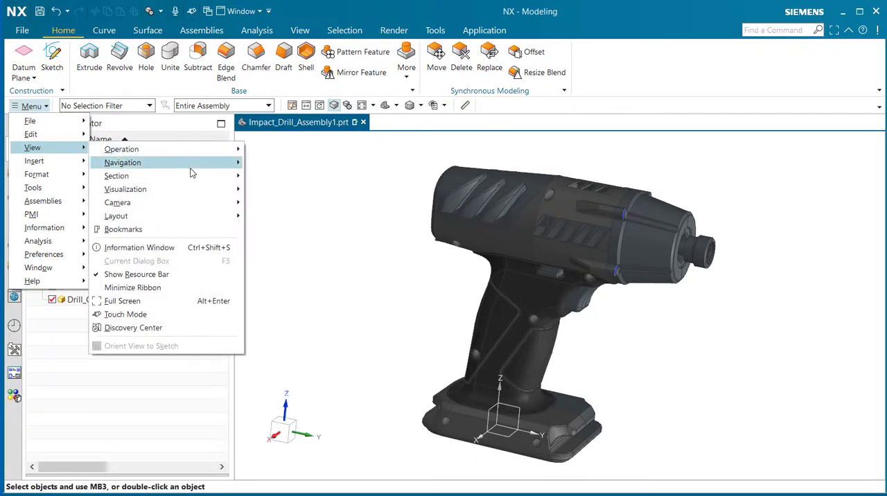
{"action": "mouse_move", "coordinate": [191, 194]}
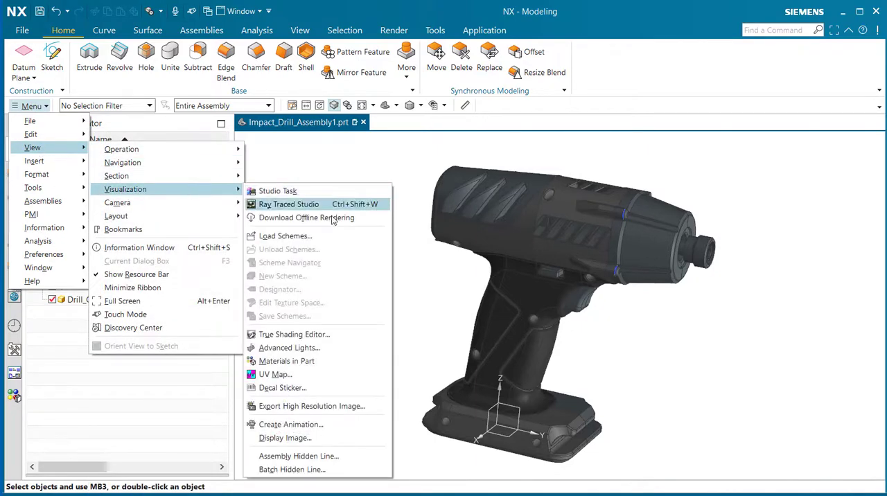
{"action": "left_click", "coordinate": [320, 350]}
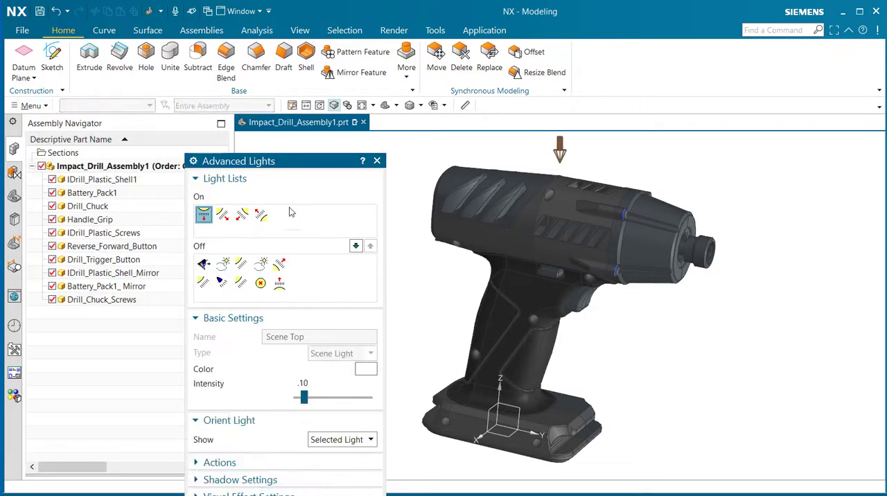
{"action": "left_click_drag", "start_coordinate": [294, 171], "coordinate": [157, 62]}
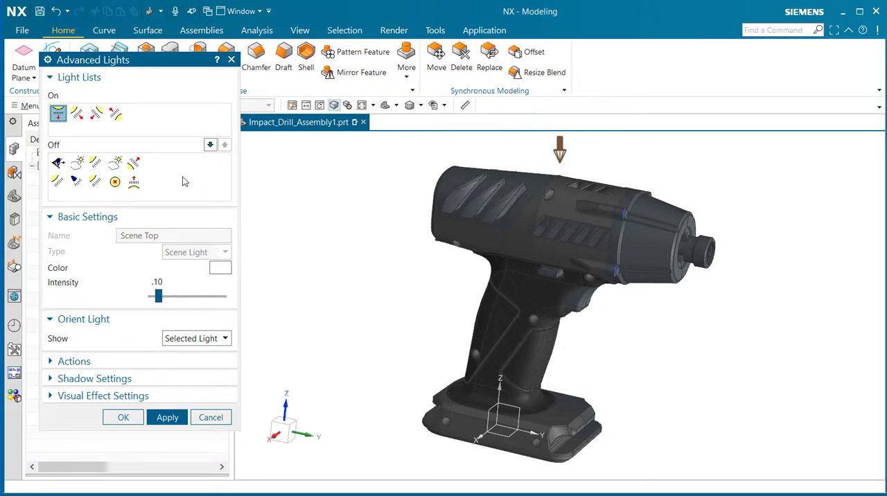
Step: Inspect the direction and intensity of the active Scene Left Top, Scene Right Top and Scene Right Bottom lights
{"action": "left_click", "coordinate": [78, 114]}
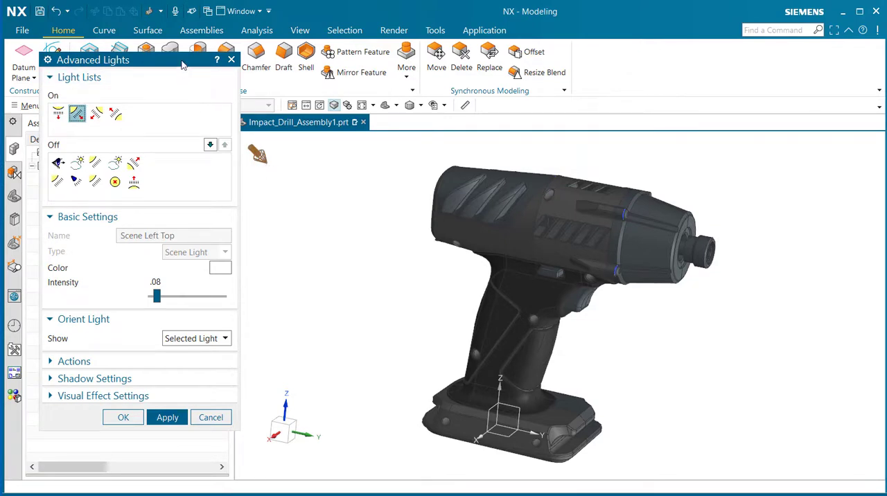
{"action": "left_click_drag", "start_coordinate": [185, 60], "coordinate": [170, 63]}
{"action": "left_click", "coordinate": [81, 116]}
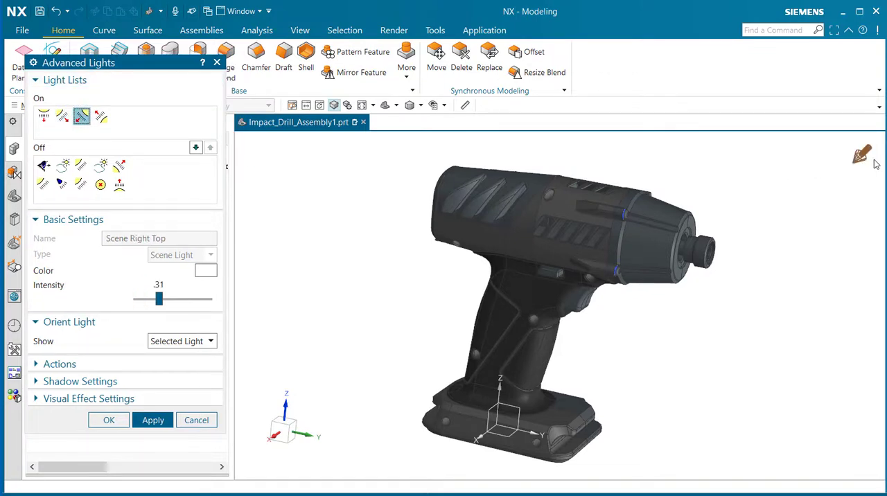
{"action": "left_click", "coordinate": [102, 116]}
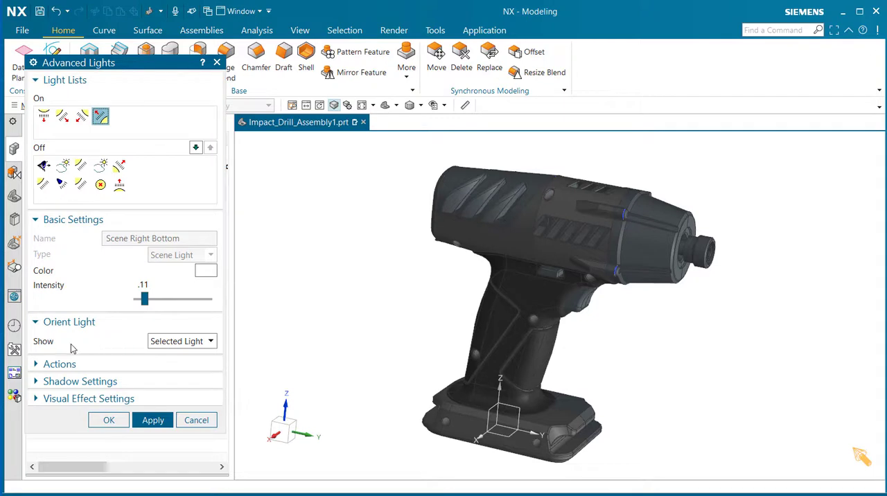
Step: Show the direction arrows of all lights and turn on the Scene Left Bottom light
{"action": "left_click", "coordinate": [210, 342]}
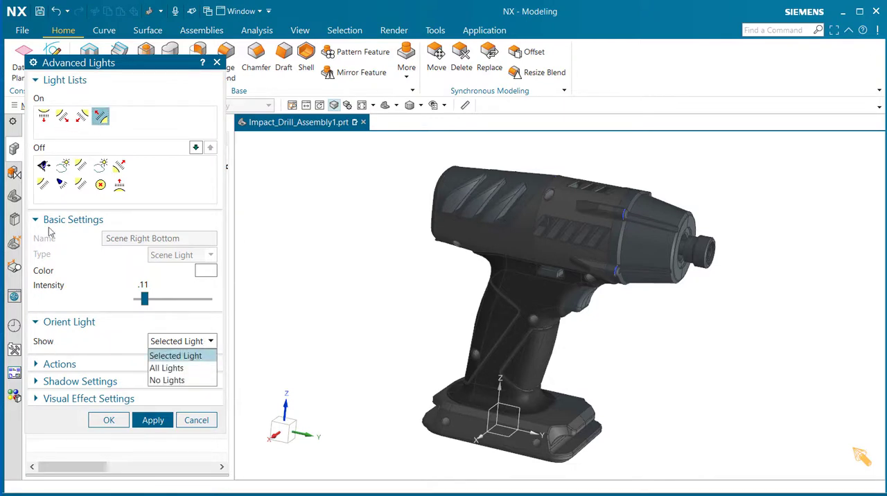
{"action": "left_click", "coordinate": [195, 368]}
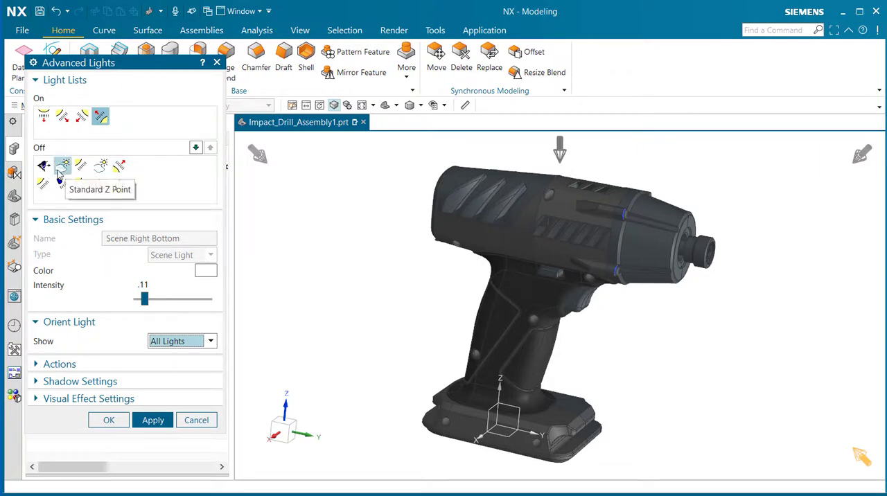
{"action": "left_click", "coordinate": [122, 168]}
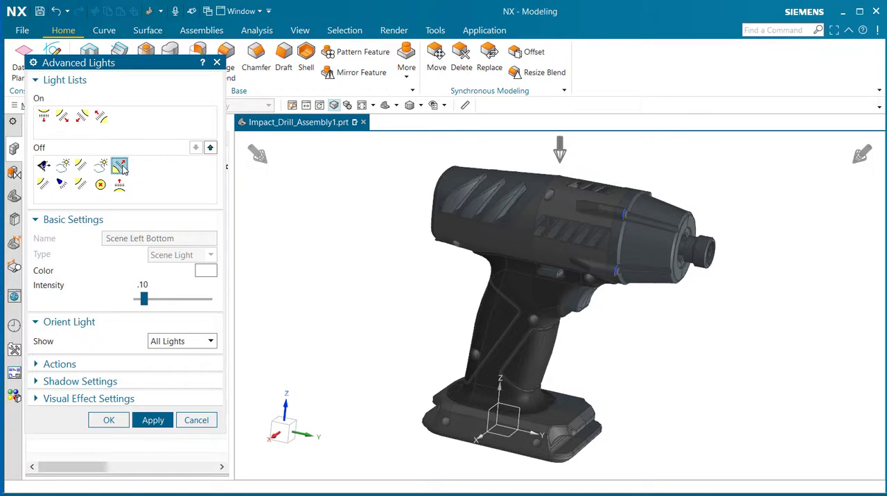
{"action": "left_click", "coordinate": [211, 148]}
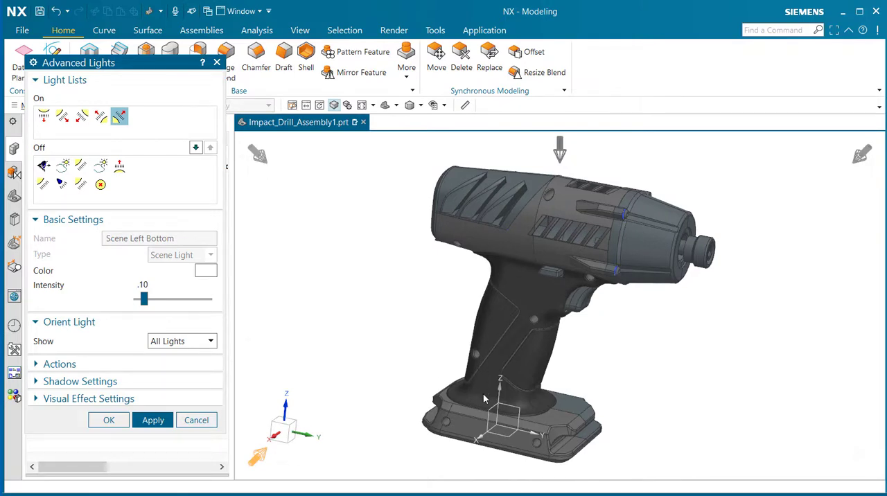
Step: Set the light arrow display to No Lights and return it to All Lights
{"action": "left_click", "coordinate": [210, 342]}
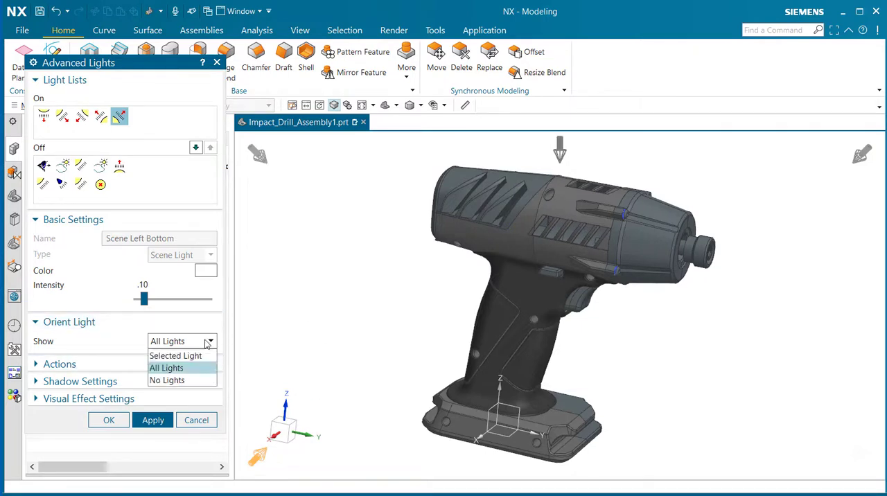
{"action": "left_click", "coordinate": [205, 383]}
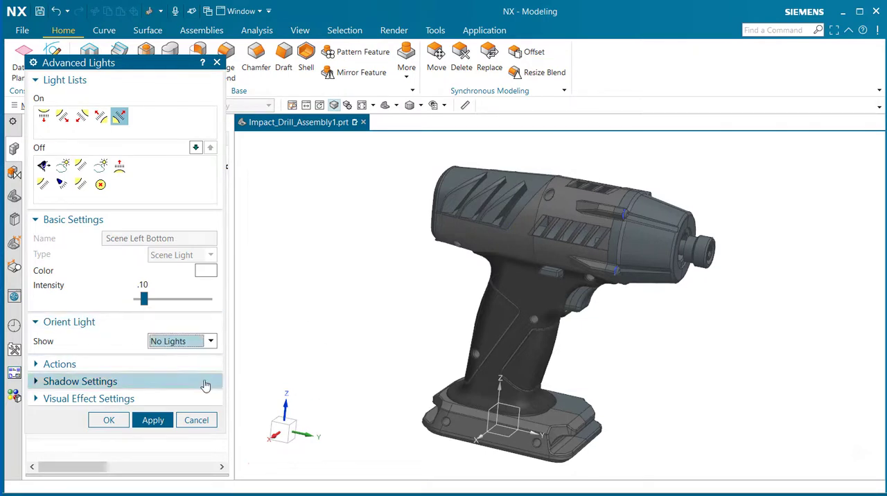
{"action": "left_click", "coordinate": [212, 342]}
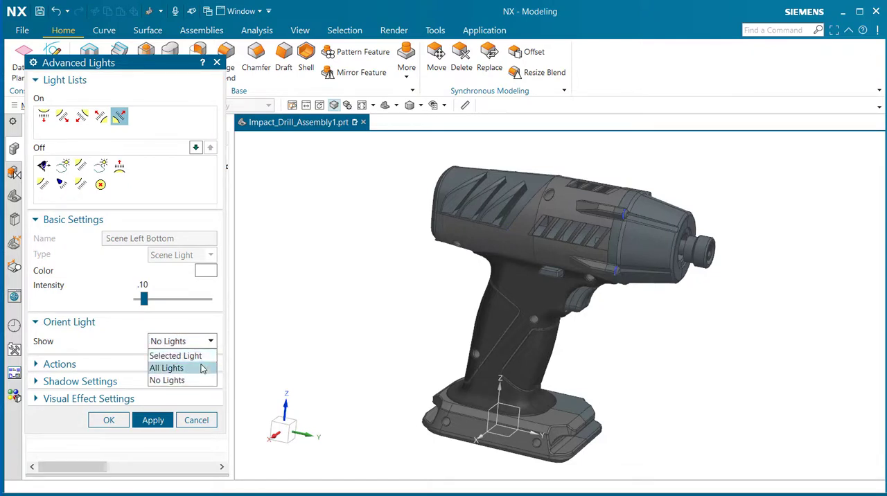
{"action": "left_click", "coordinate": [204, 368]}
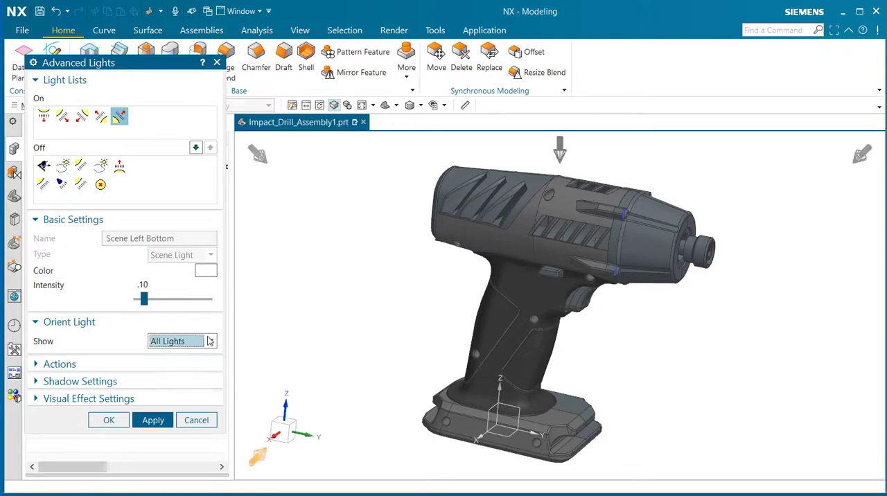
Step: Inspect the standard and custom color palettes for the Scene Right Bottom light and accept its color without changing it
{"action": "left_click", "coordinate": [100, 117]}
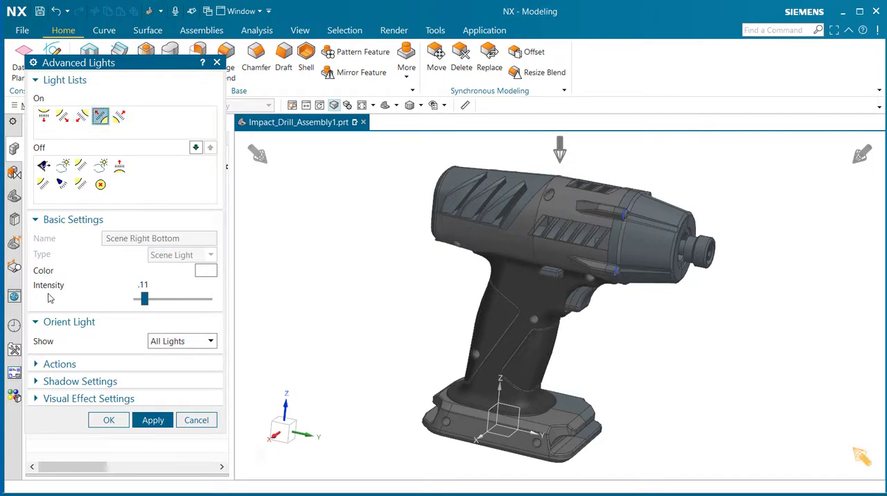
{"action": "left_click", "coordinate": [206, 272]}
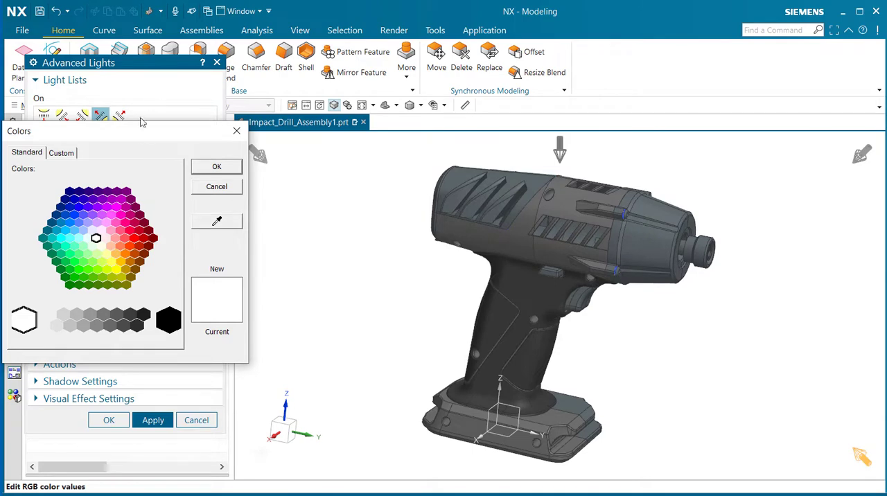
{"action": "left_click_drag", "start_coordinate": [142, 131], "coordinate": [420, 157]}
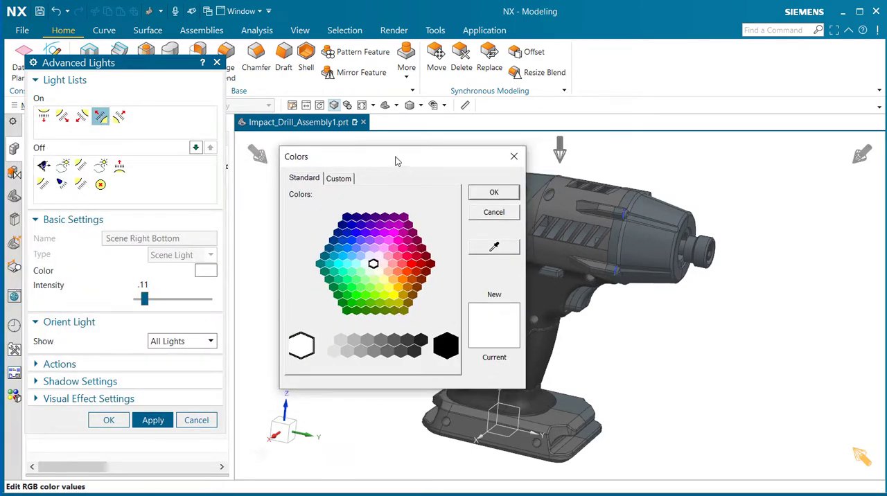
{"action": "left_click_drag", "start_coordinate": [396, 156], "coordinate": [323, 147]}
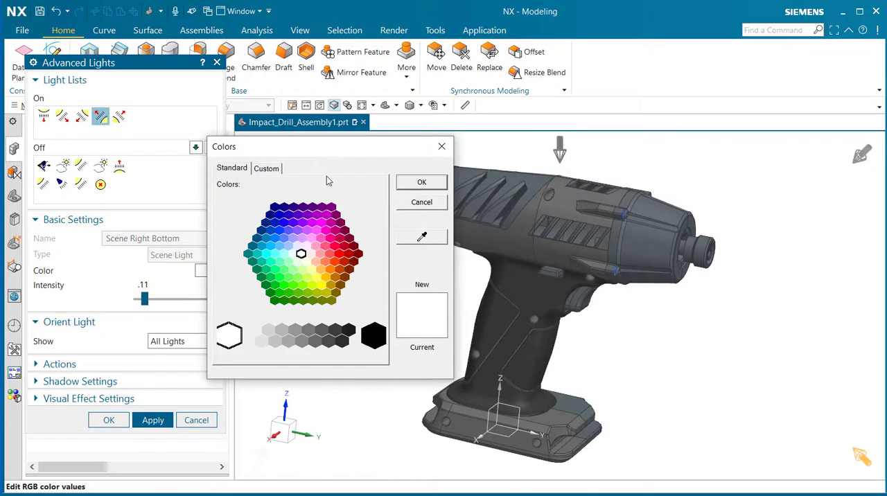
{"action": "left_click", "coordinate": [265, 170]}
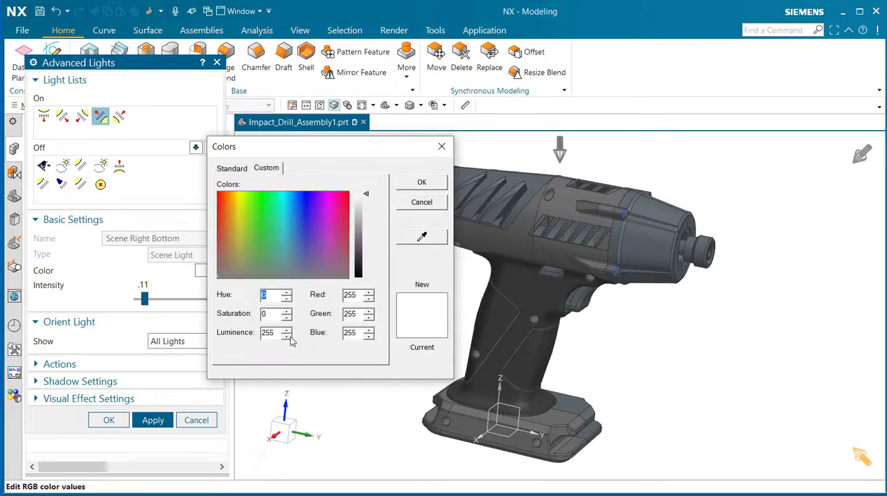
{"action": "left_click", "coordinate": [233, 168]}
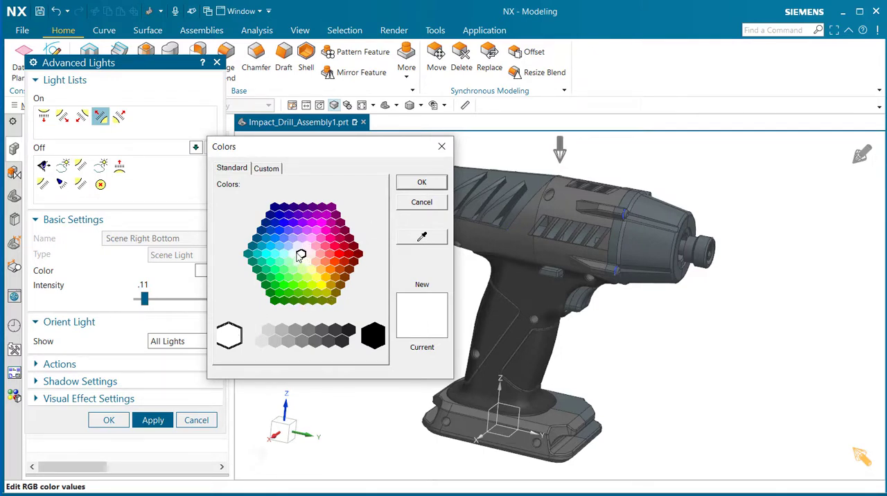
{"action": "left_click", "coordinate": [421, 184]}
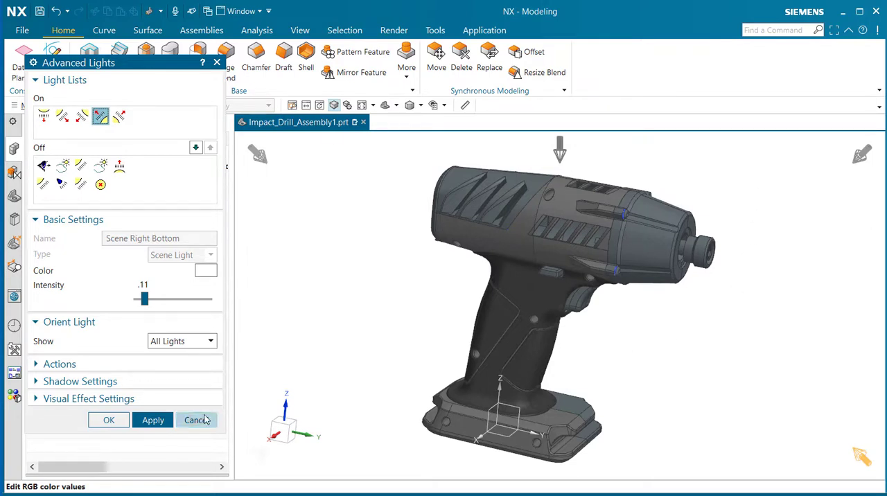
Step: Set the intensity of the Scene Right Bottom light to .43 and the Scene Right Top light to .45
{"action": "left_click_drag", "start_coordinate": [144, 299], "coordinate": [167, 309]}
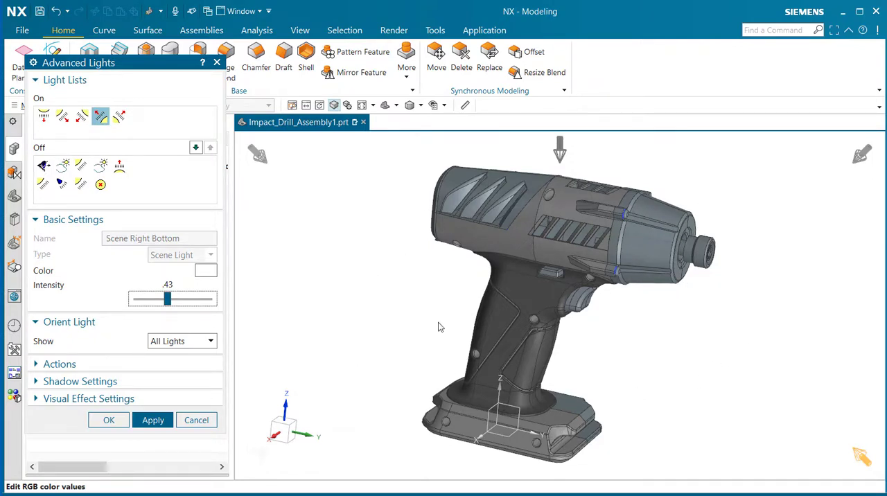
{"action": "left_click", "coordinate": [81, 116]}
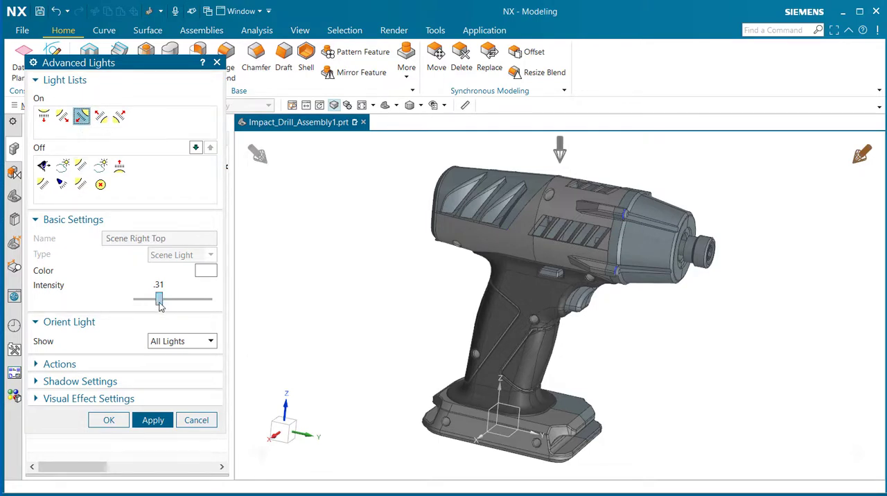
{"action": "left_click_drag", "start_coordinate": [160, 302], "coordinate": [170, 305]}
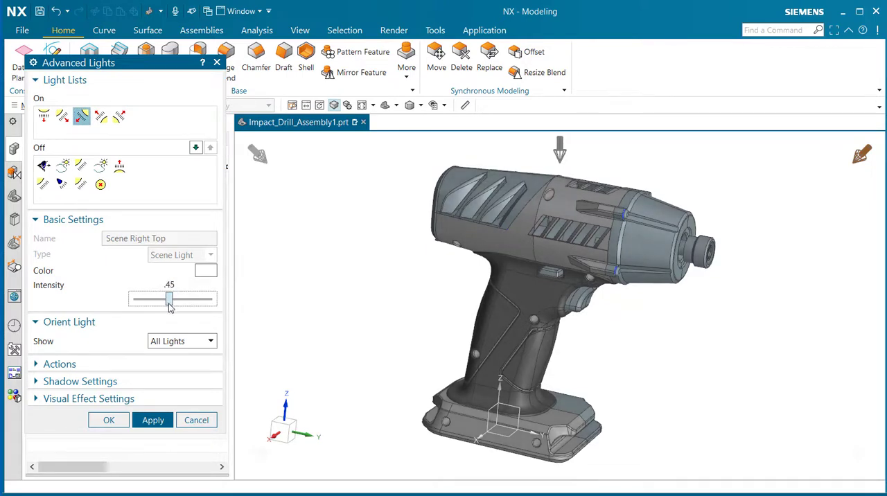
Step: Set the intensity of the Scene Left Top light to .43 and the Scene Top light to .22
{"action": "left_click", "coordinate": [61, 117]}
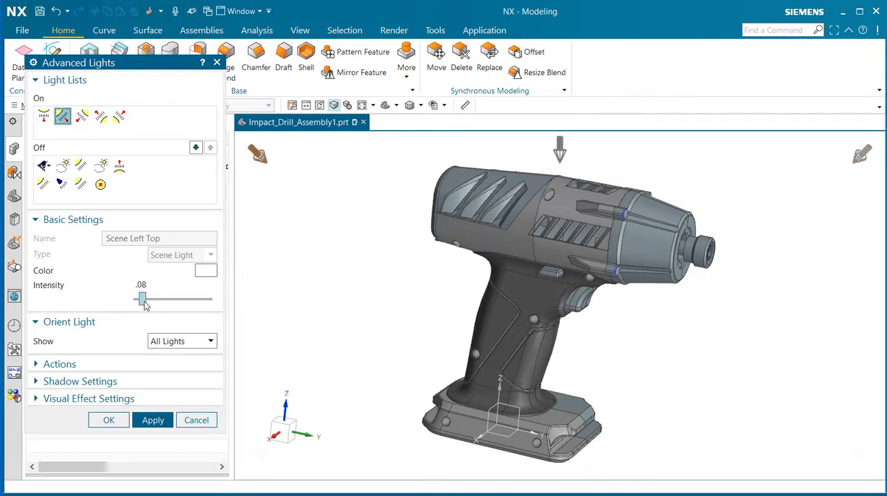
{"action": "left_click_drag", "start_coordinate": [144, 306], "coordinate": [170, 310]}
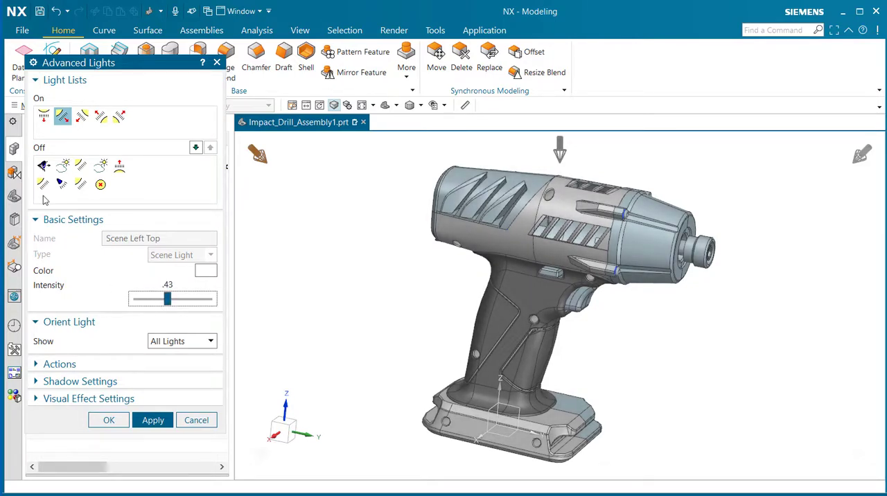
{"action": "left_click", "coordinate": [43, 116]}
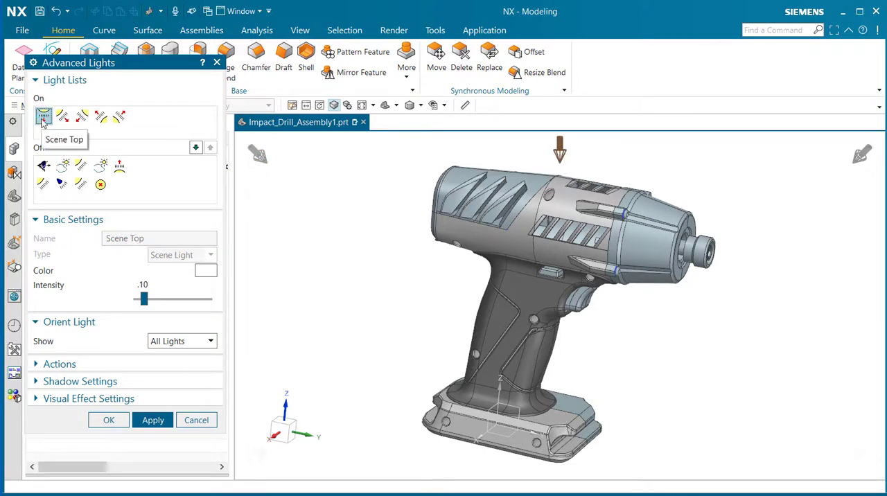
{"action": "left_click_drag", "start_coordinate": [144, 303], "coordinate": [156, 309]}
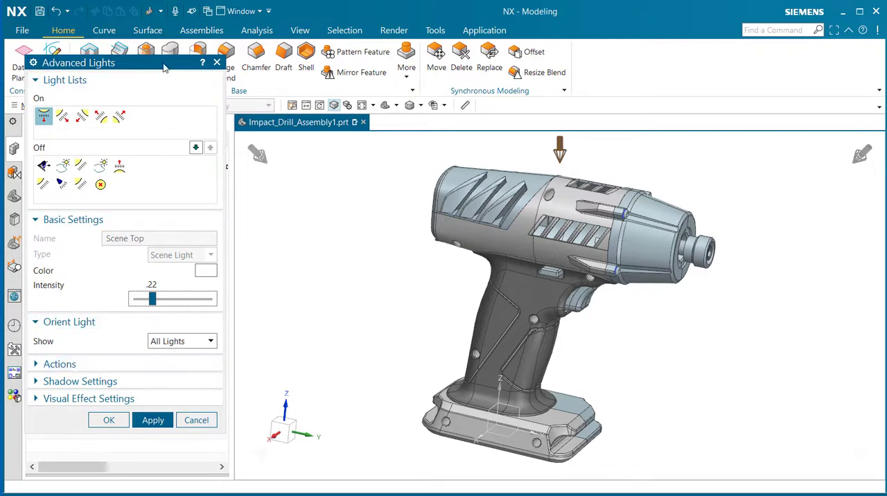
Step: Reposition the Advanced Lights dialog to make room for more settings and inspect the available light actions
{"action": "left_click_drag", "start_coordinate": [165, 63], "coordinate": [178, 20]}
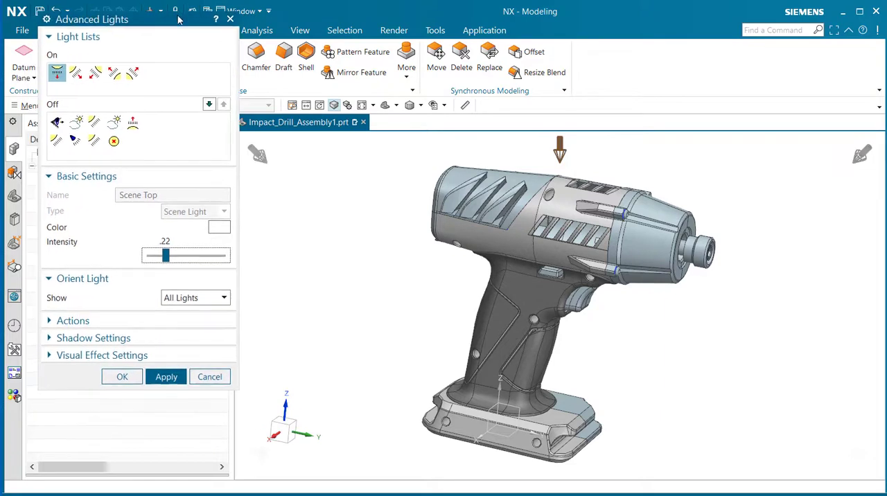
{"action": "left_click", "coordinate": [73, 321]}
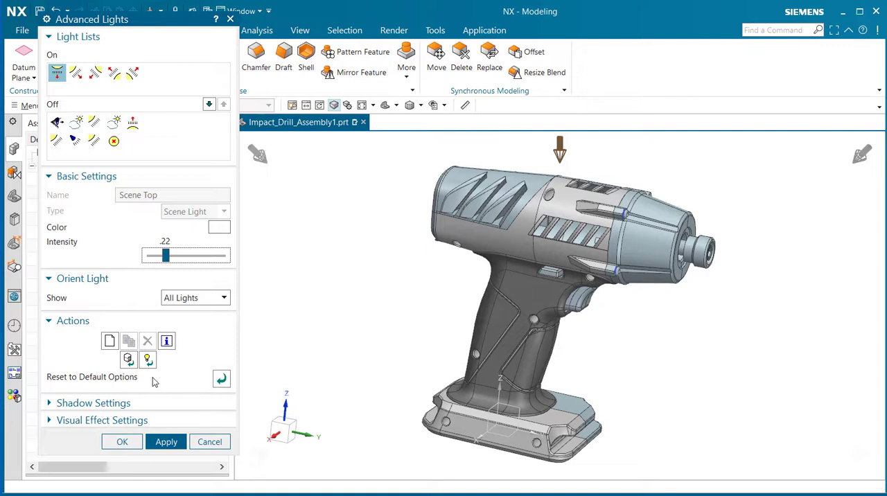
{"action": "left_click", "coordinate": [66, 321]}
Step: Turn on shadows for the Scene Top light with Ray Traced (HQI only) detail and Extra Soft (HQI only) edges
{"action": "left_click", "coordinate": [65, 338]}
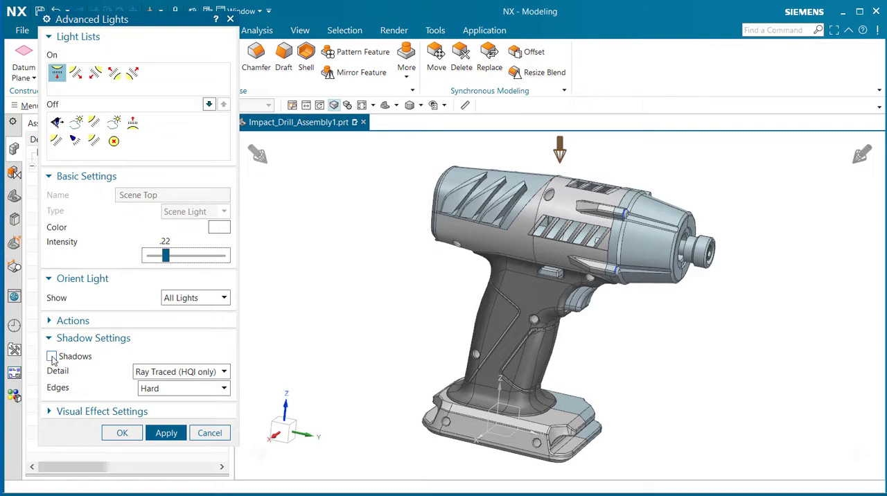
{"action": "left_click", "coordinate": [52, 357]}
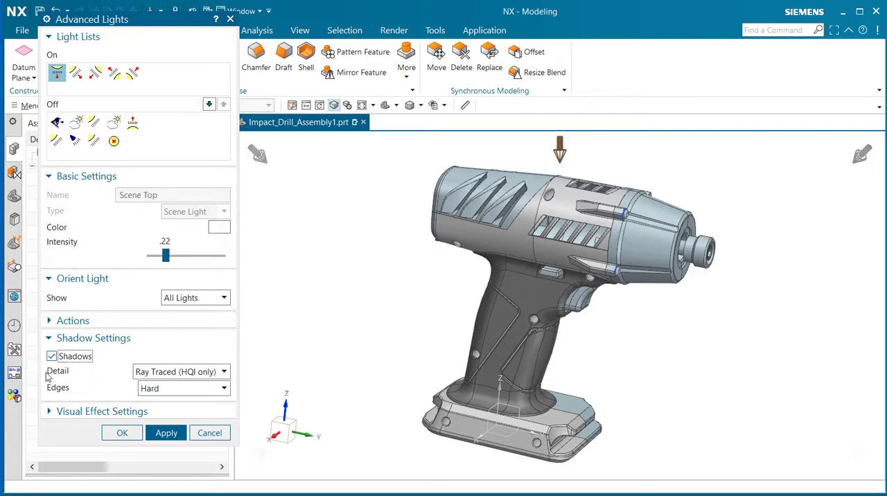
{"action": "left_click", "coordinate": [224, 373]}
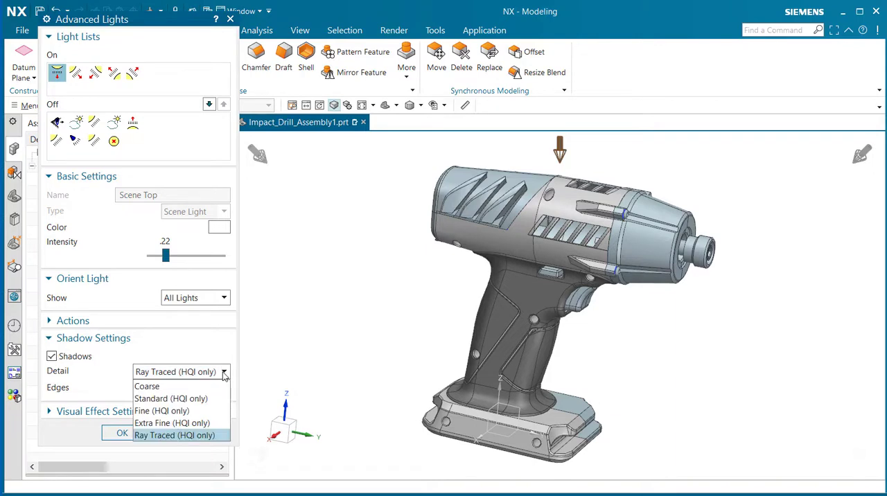
{"action": "left_click", "coordinate": [203, 436]}
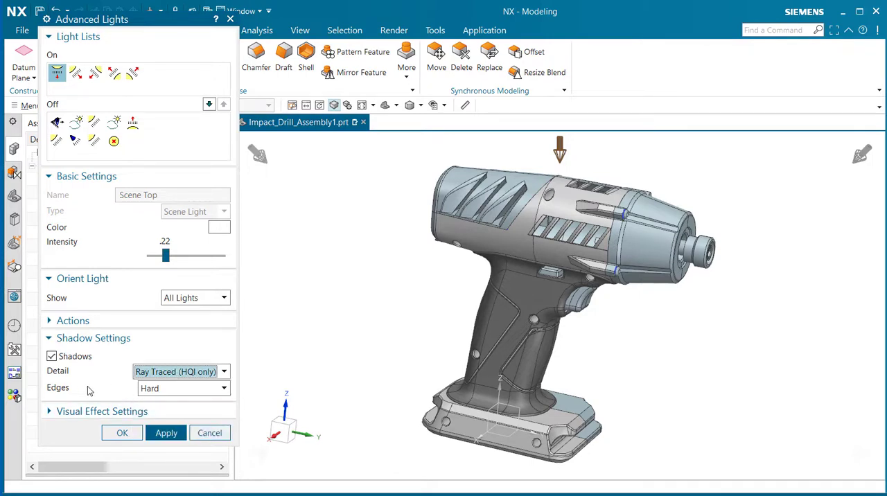
{"action": "left_click", "coordinate": [156, 391]}
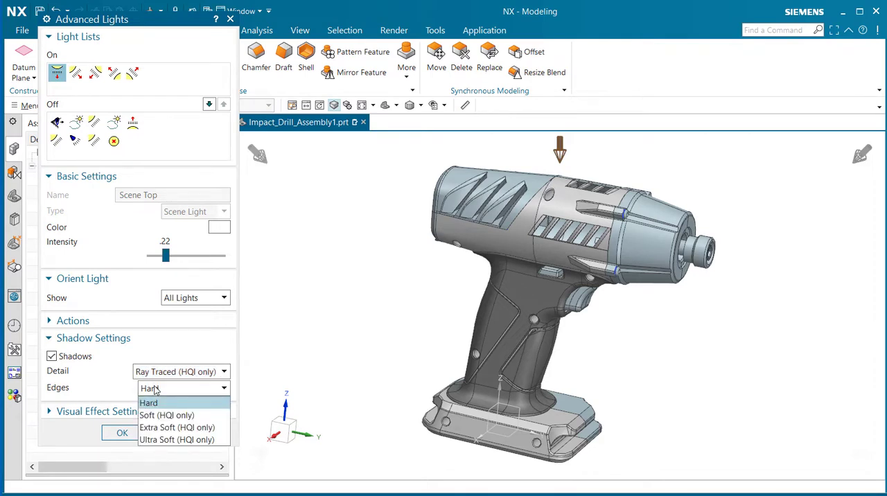
{"action": "left_click", "coordinate": [209, 432]}
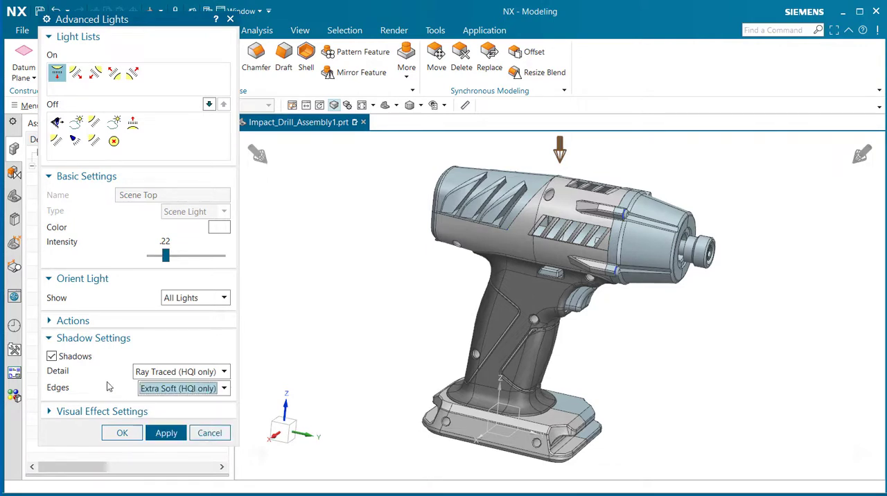
Step: Review the visual effect settings for image-based lighting, then apply the light changes and close Advanced Lights
{"action": "left_click", "coordinate": [59, 411]}
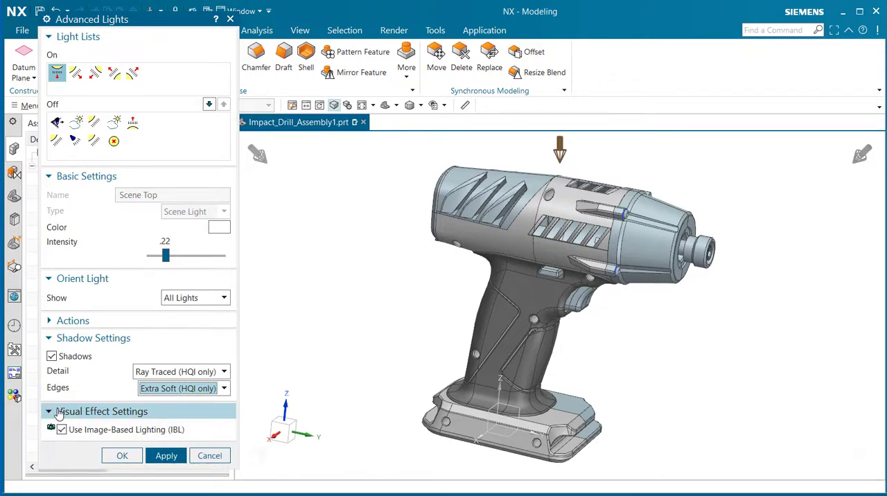
{"action": "left_click", "coordinate": [164, 456]}
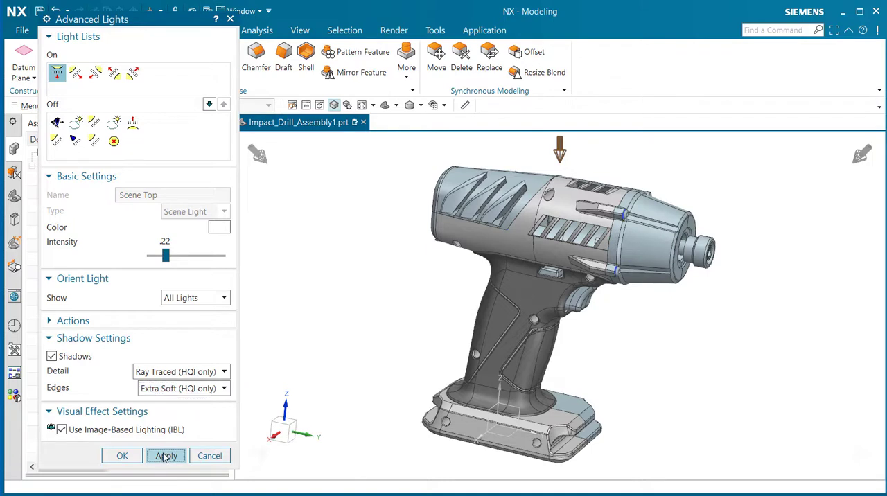
{"action": "left_click", "coordinate": [119, 455]}
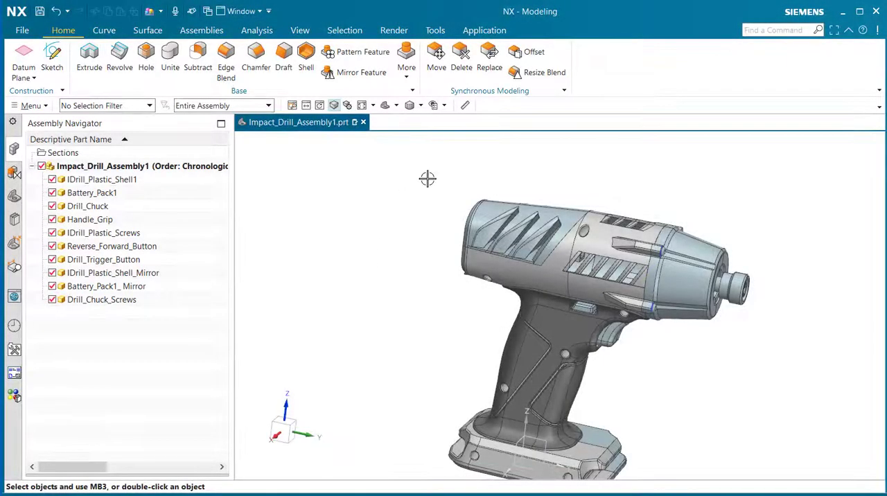
Step: Enter the Studio Task for the drill assembly and browse the studio scenes in the System Scenes library
{"action": "left_click", "coordinate": [399, 31]}
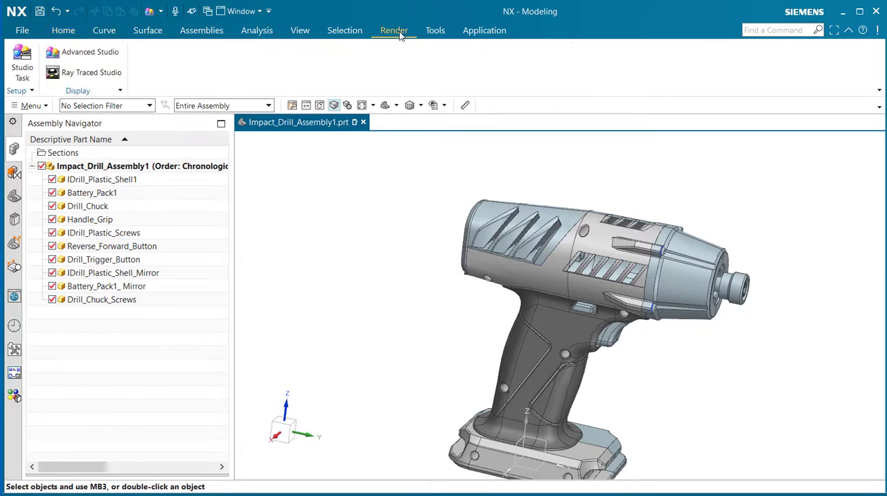
{"action": "left_click", "coordinate": [23, 73]}
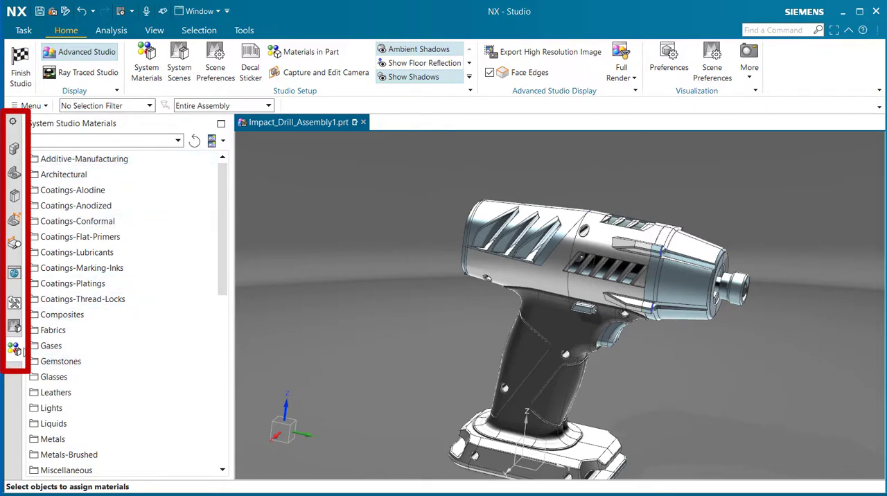
{"action": "left_click", "coordinate": [15, 329]}
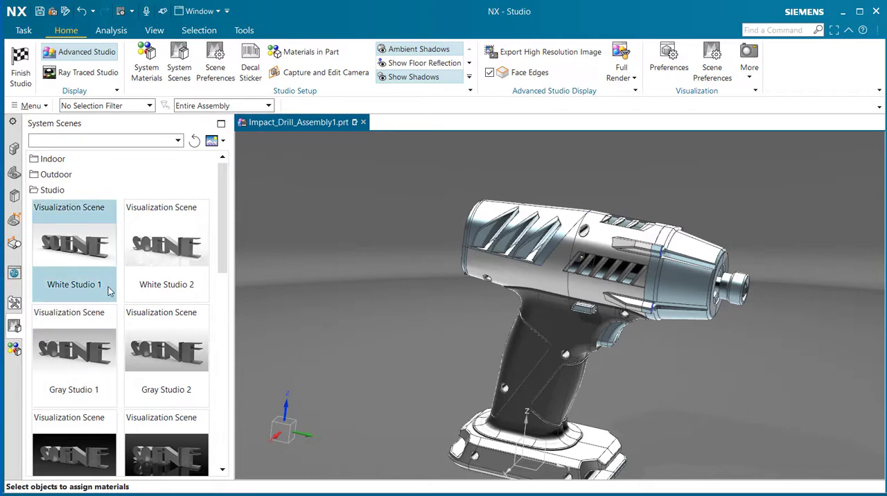
{"action": "scroll", "coordinate": [108, 291], "scroll_direction": "down", "scroll_amount": 5}
{"action": "scroll", "coordinate": [109, 291], "scroll_direction": "up", "scroll_amount": 6}
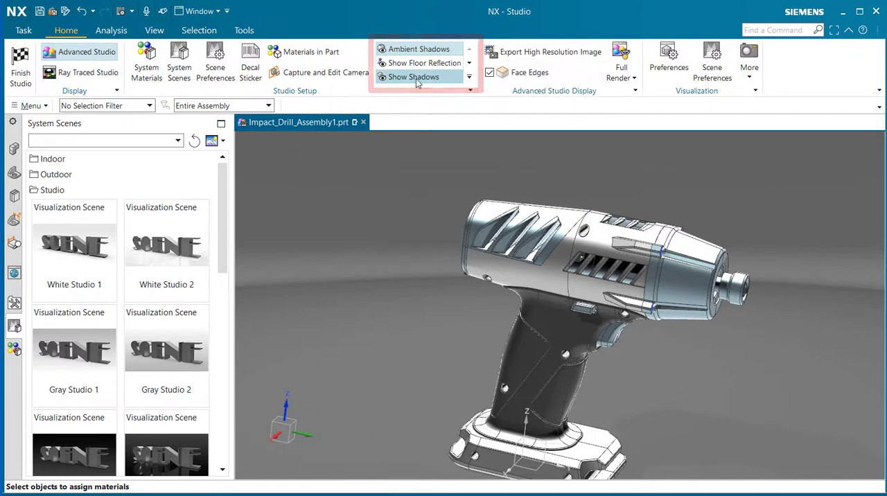
Step: Examine the Studio Setup display options for shadows, floor reflection and stage, along with the group's customizable commands
{"action": "left_click", "coordinate": [470, 81]}
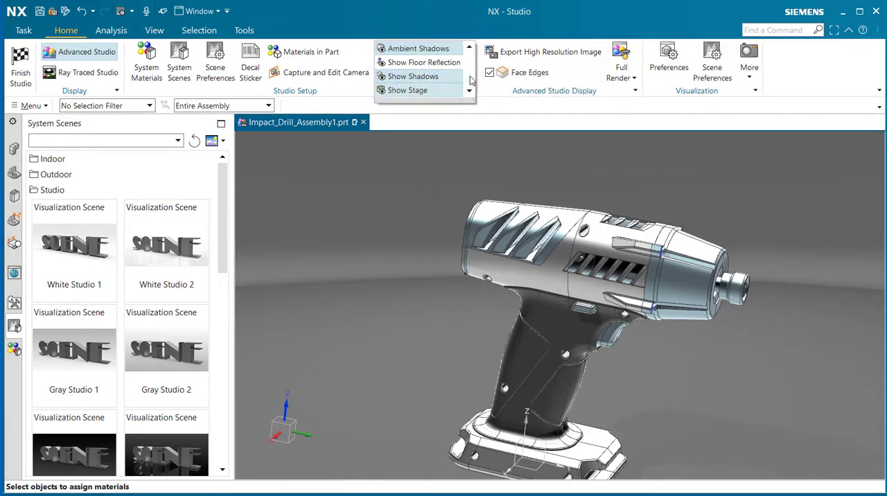
{"action": "left_click", "coordinate": [493, 105]}
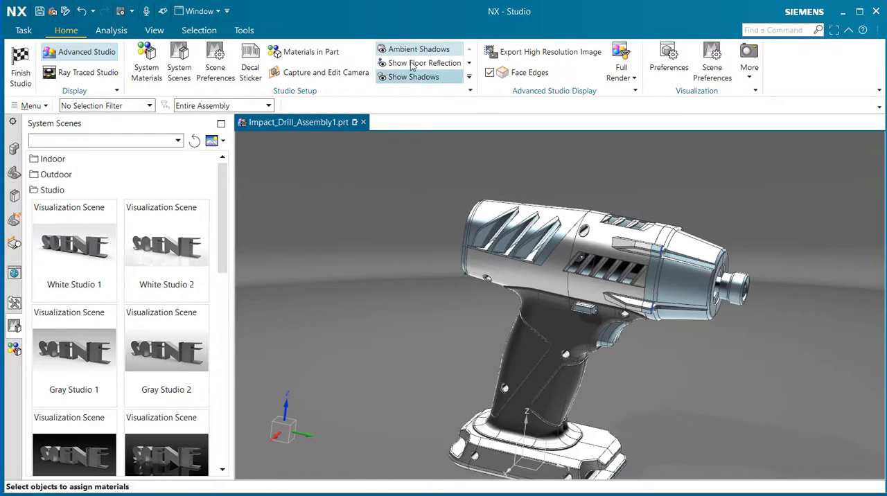
{"action": "left_click", "coordinate": [470, 92]}
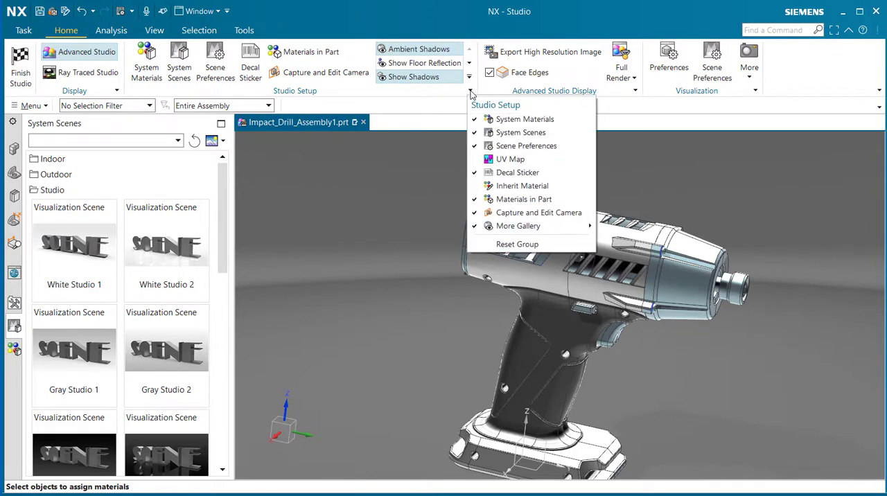
{"action": "mouse_move", "coordinate": [542, 231]}
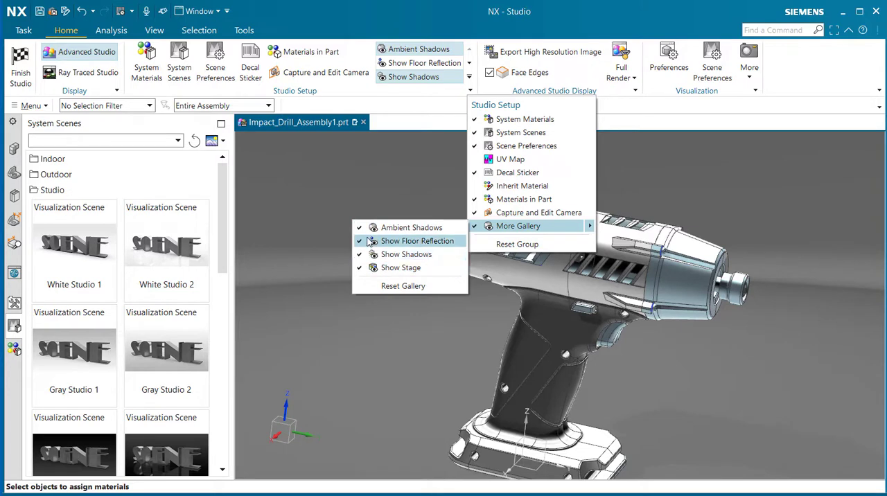
{"action": "left_click", "coordinate": [435, 111]}
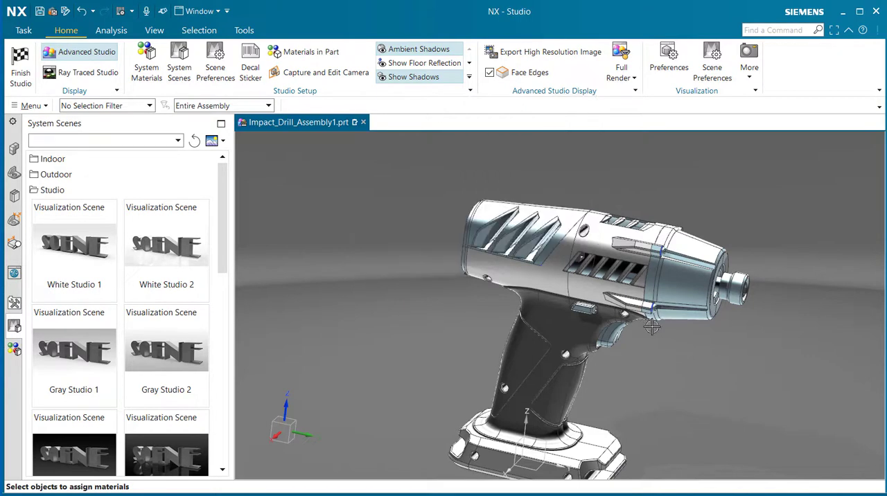
{"action": "scroll", "coordinate": [667, 462], "scroll_direction": "up", "scroll_amount": 3}
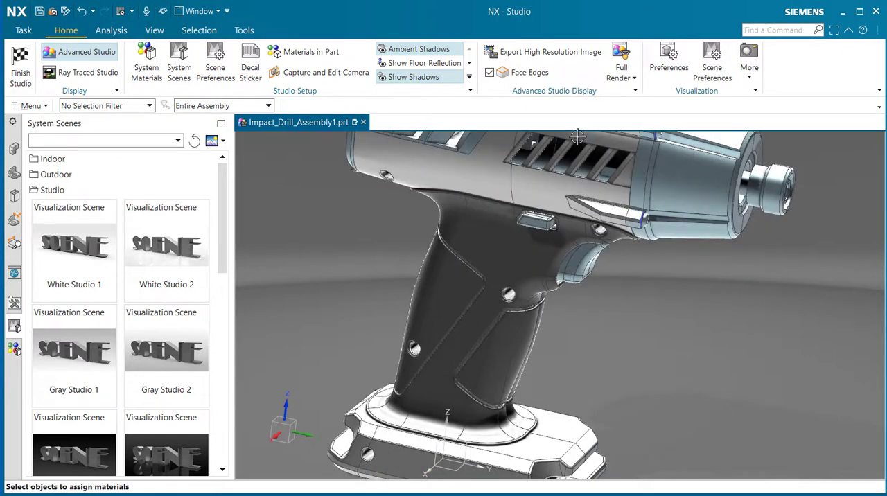
Step: Toggle Ambient Shadows off and back on while viewing the button area of the drill's plastic shell up close
{"action": "scroll", "coordinate": [567, 180], "scroll_direction": "up", "scroll_amount": 4}
{"action": "scroll", "coordinate": [568, 180], "scroll_direction": "up", "scroll_amount": 2}
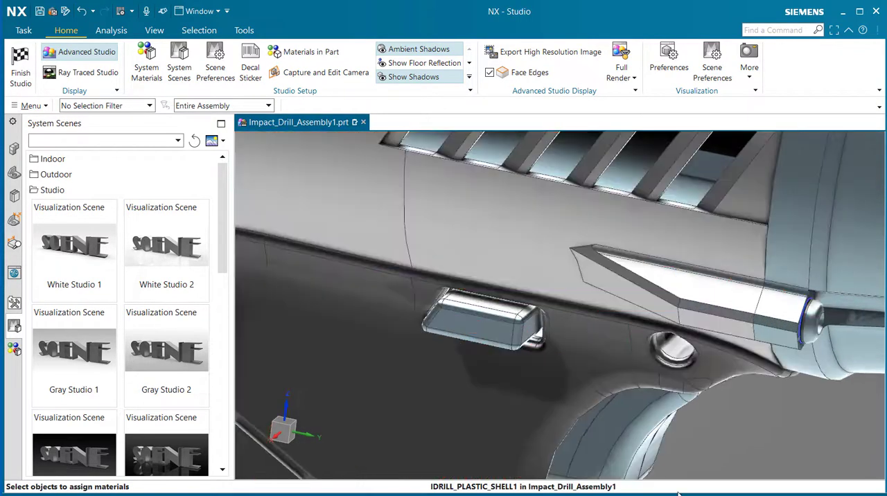
{"action": "left_click", "coordinate": [428, 52]}
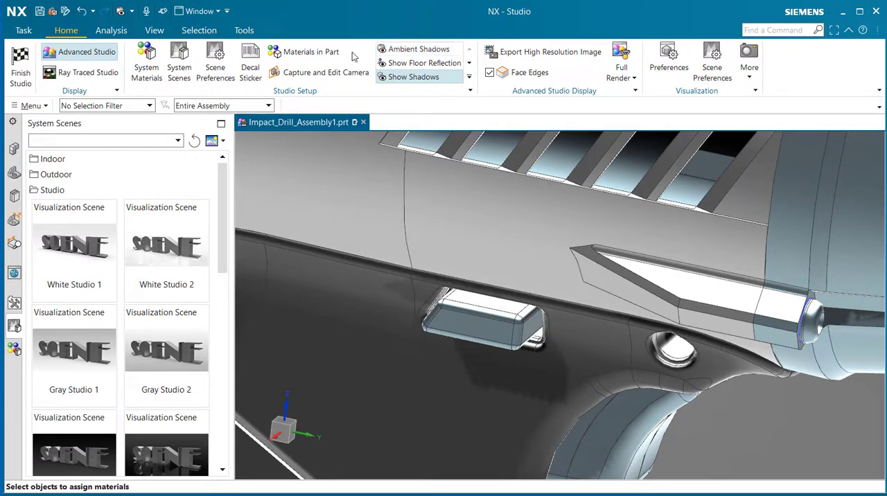
{"action": "left_click", "coordinate": [444, 54]}
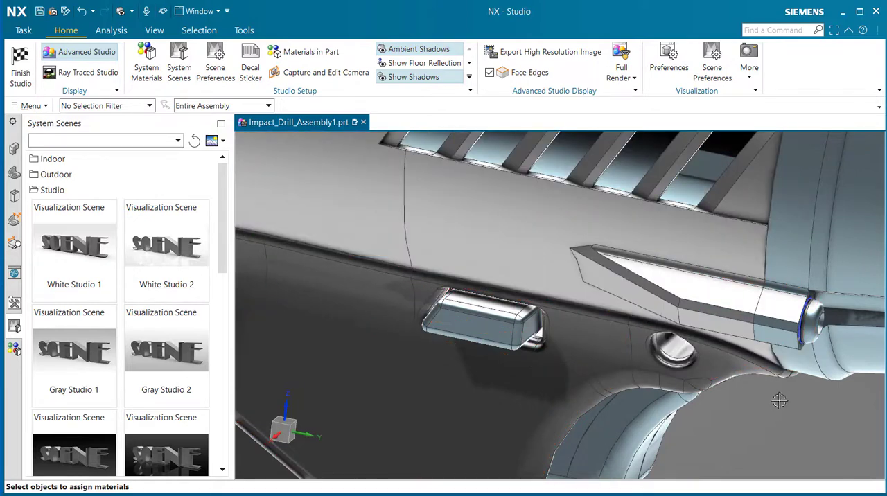
{"action": "left_click", "coordinate": [432, 50]}
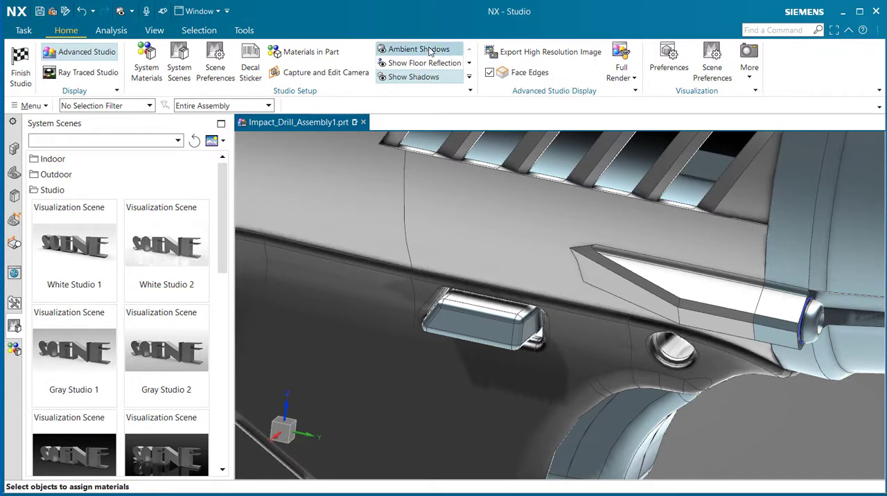
Step: Toggle Show Shadows off and back on to compare the cast shadows on the drill housing
{"action": "left_click", "coordinate": [432, 78]}
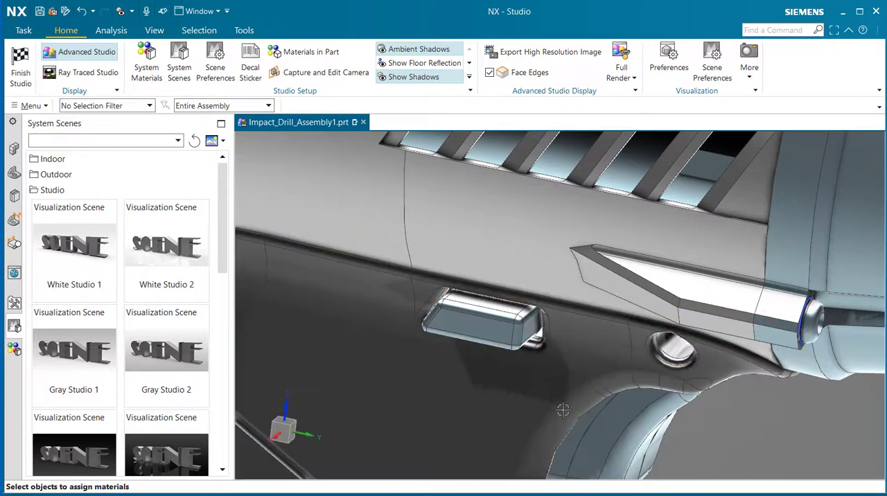
{"action": "left_click", "coordinate": [414, 77]}
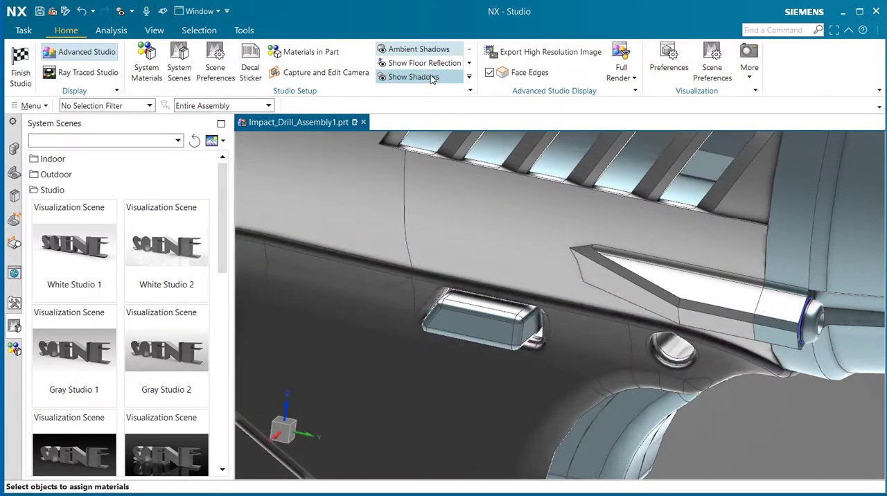
{"action": "left_click", "coordinate": [414, 77]}
Step: Toggle Show Stage off and back on, checking the floor beneath the whole drill
{"action": "left_click", "coordinate": [469, 77]}
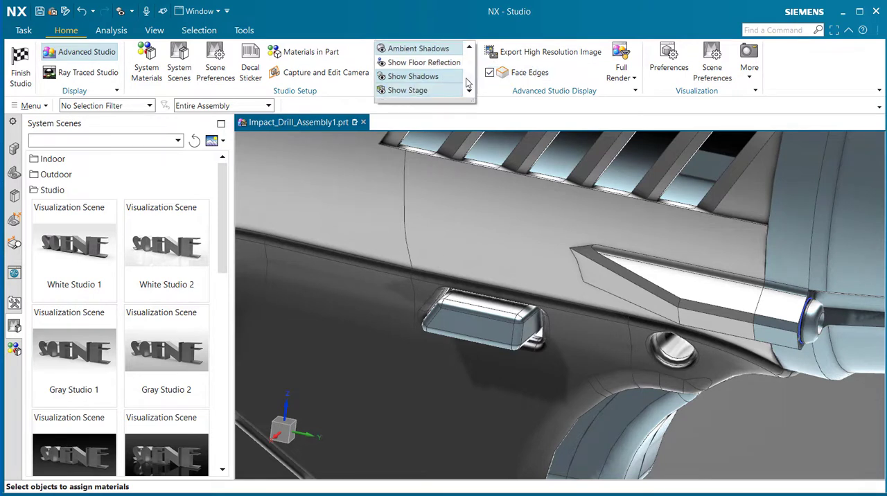
{"action": "left_click", "coordinate": [439, 91]}
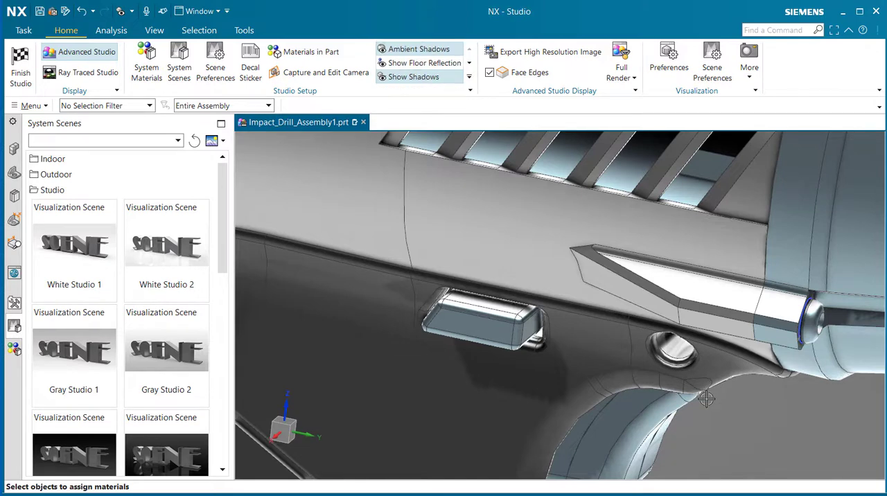
{"action": "scroll", "coordinate": [711, 409], "scroll_direction": "up", "scroll_amount": 5}
{"action": "middle_click_drag", "start_coordinate": [717, 437], "coordinate": [557, 261], "text": "shift"}
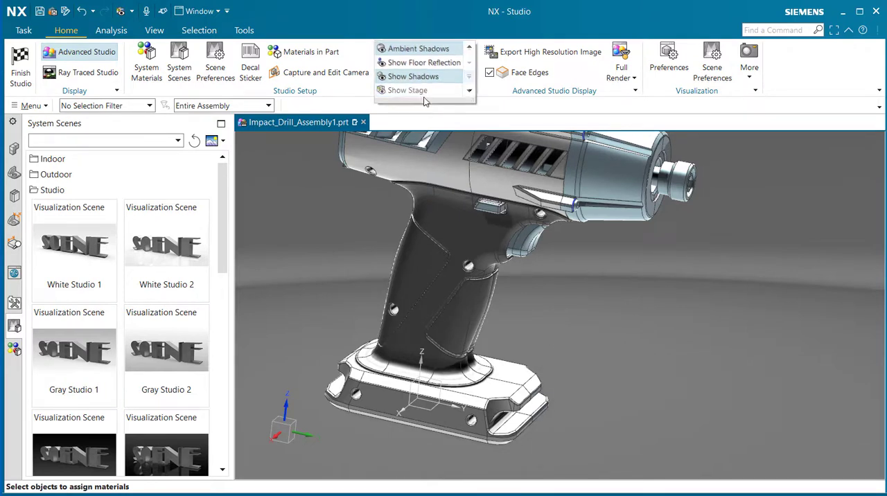
{"action": "left_click", "coordinate": [421, 89]}
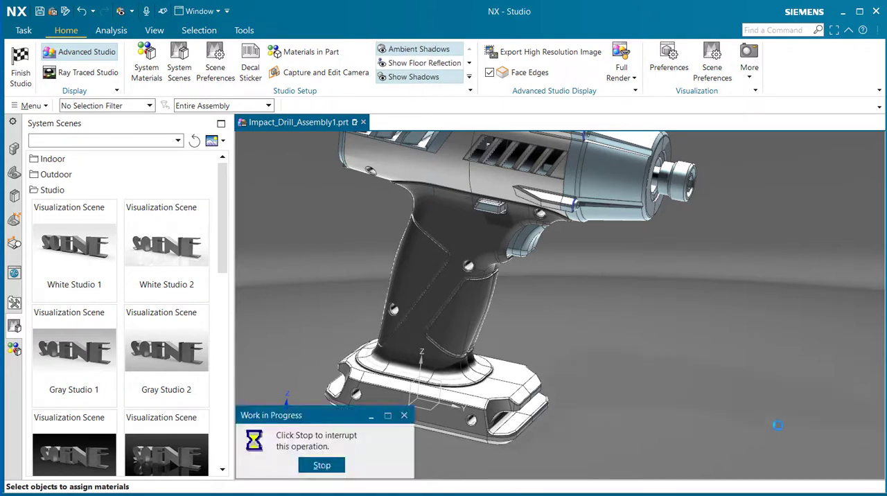
{"action": "scroll", "coordinate": [741, 370], "scroll_direction": "up", "scroll_amount": 3}
{"action": "scroll", "coordinate": [668, 333], "scroll_direction": "down", "scroll_amount": 5}
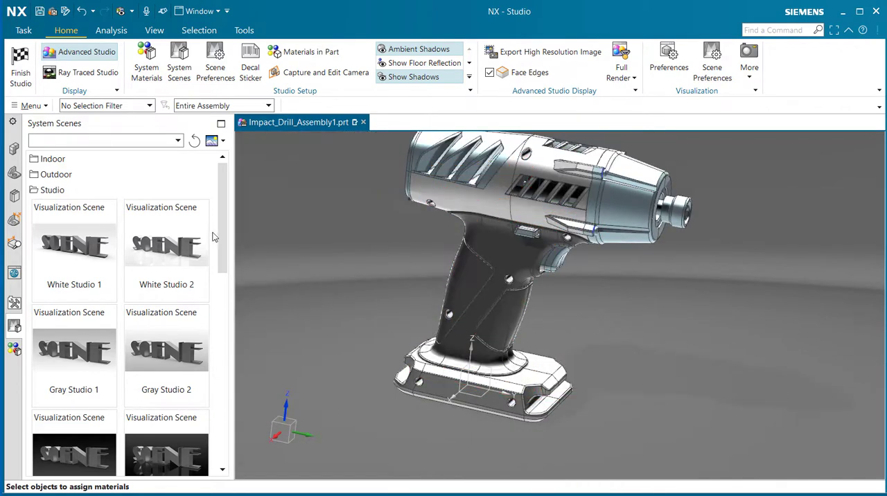
Step: Open Scene Preferences, review the Advanced Studio Shadows settings, and display the Background settings clear of the model
{"action": "left_click", "coordinate": [215, 66]}
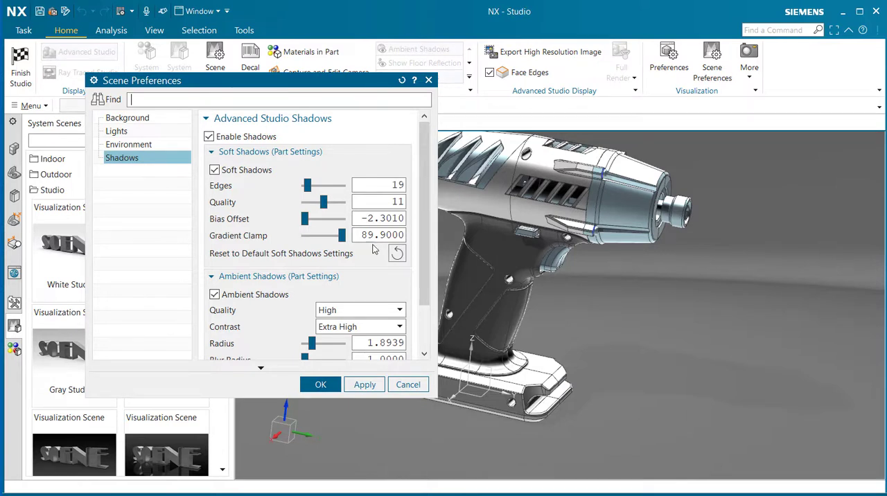
{"action": "left_click_drag", "start_coordinate": [421, 228], "coordinate": [419, 156]}
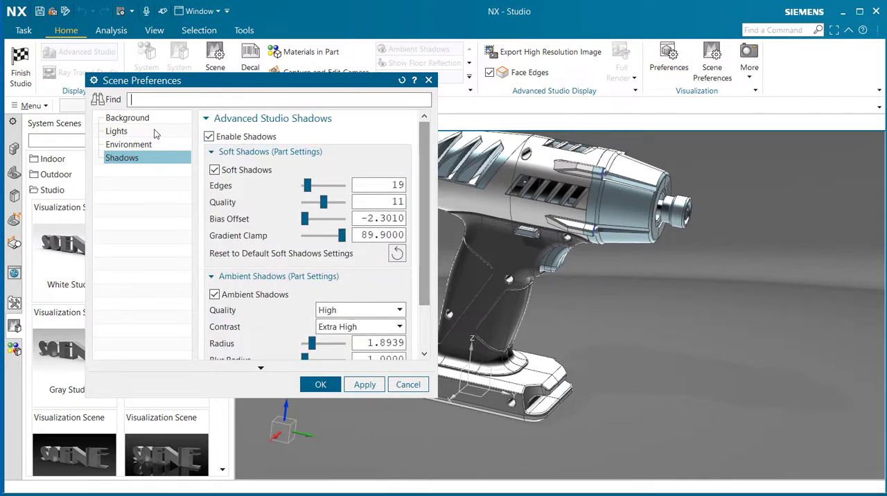
{"action": "mouse_move", "coordinate": [295, 89]}
{"action": "left_mouse_down"}
{"action": "mouse_move", "coordinate": [311, 95]}
{"action": "mouse_move", "coordinate": [290, 101]}
{"action": "left_mouse_up"}
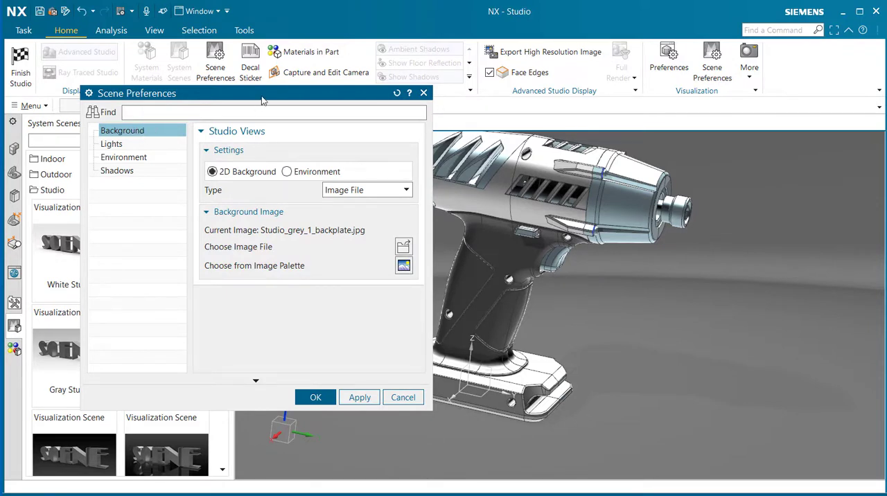
{"action": "left_click_drag", "start_coordinate": [262, 96], "coordinate": [221, 89]}
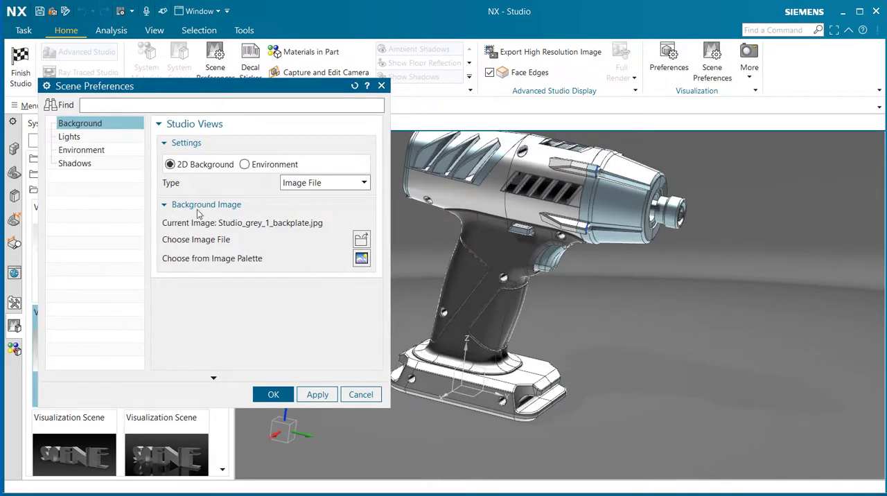
Step: Try the Plain type for the 2D background and inspect its color palette without choosing a color
{"action": "left_click", "coordinate": [321, 183]}
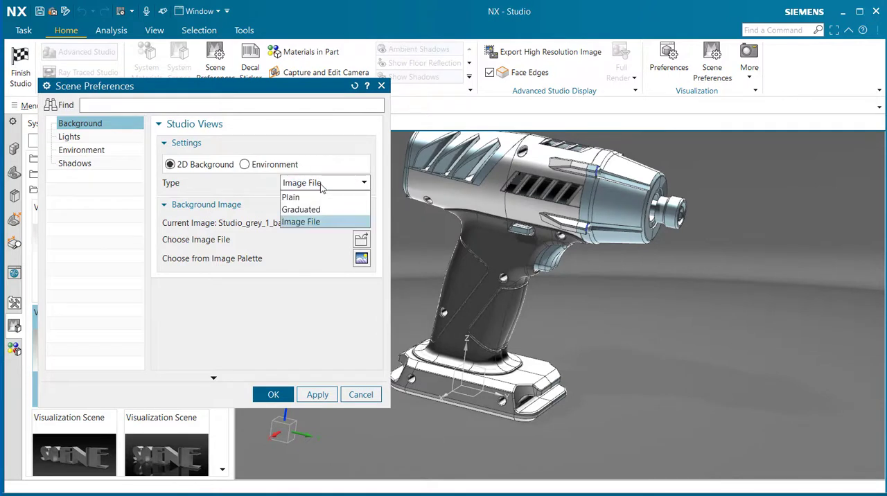
{"action": "left_click", "coordinate": [296, 223]}
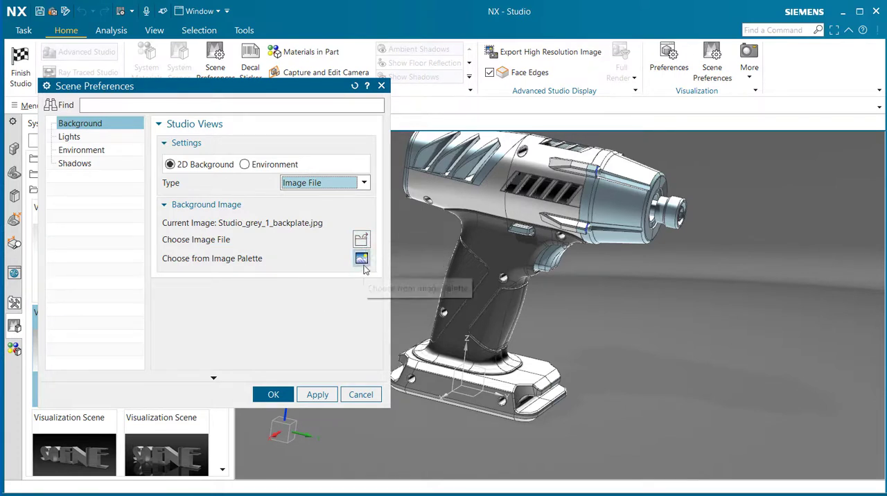
{"action": "left_click", "coordinate": [366, 182]}
{"action": "left_click", "coordinate": [359, 200]}
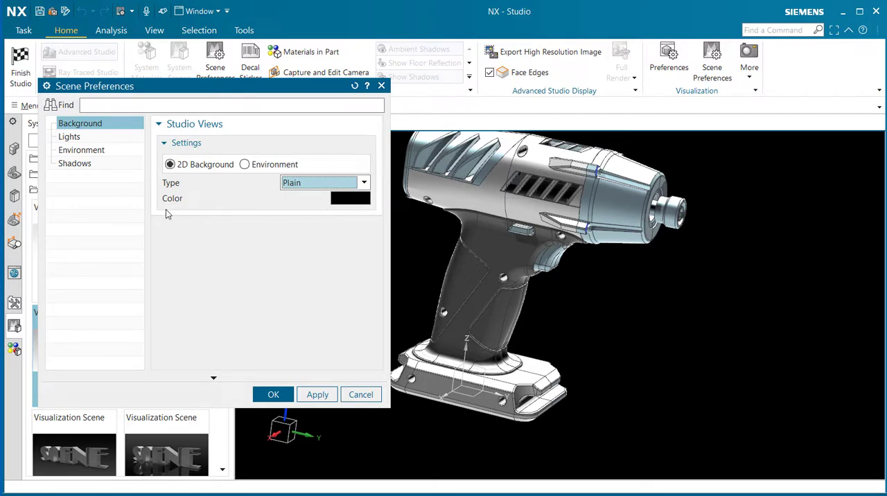
{"action": "left_click", "coordinate": [355, 201]}
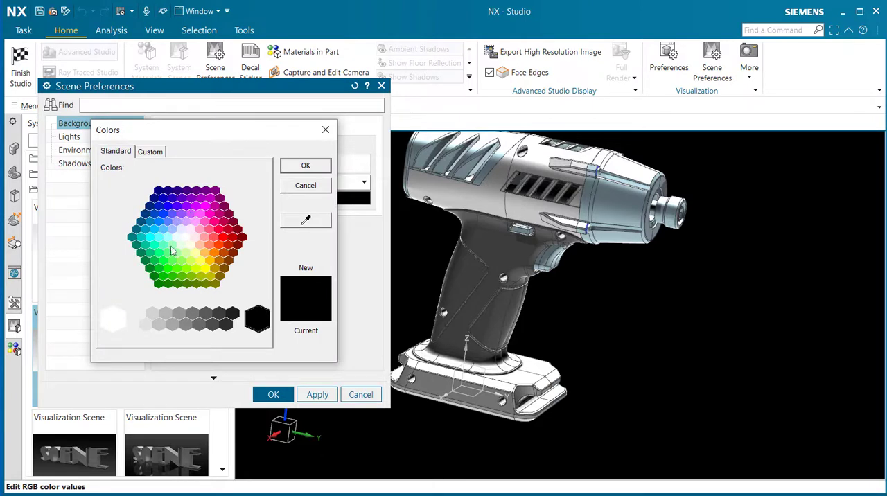
{"action": "left_click", "coordinate": [317, 188]}
Step: Try the Graduated type for the 2D background and inspect the custom values of the bottom color without changing them
{"action": "left_click", "coordinate": [364, 183]}
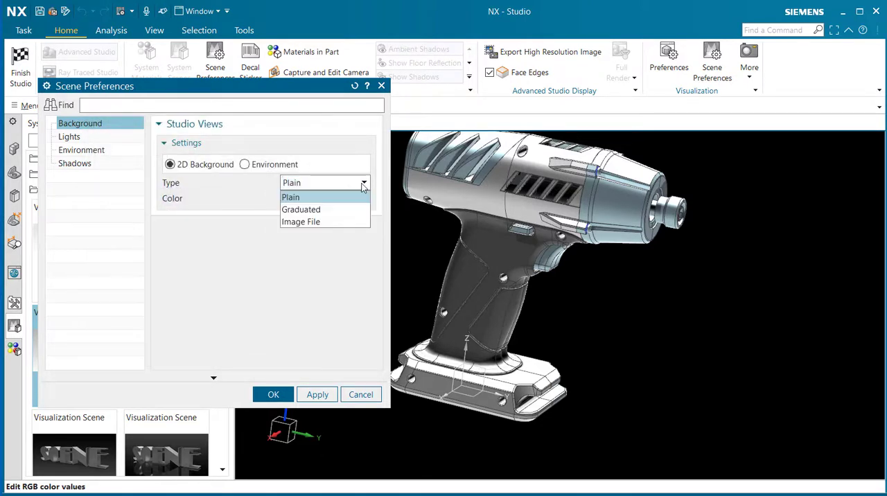
{"action": "left_click", "coordinate": [350, 208]}
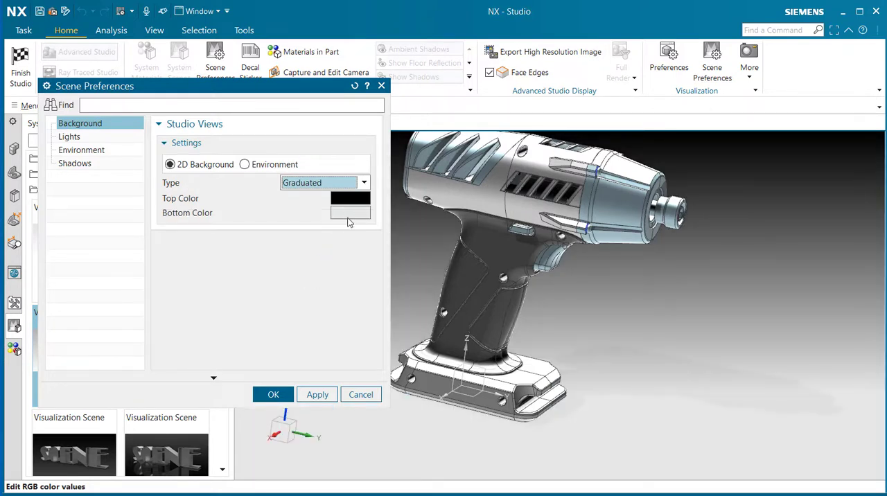
{"action": "left_click", "coordinate": [351, 214]}
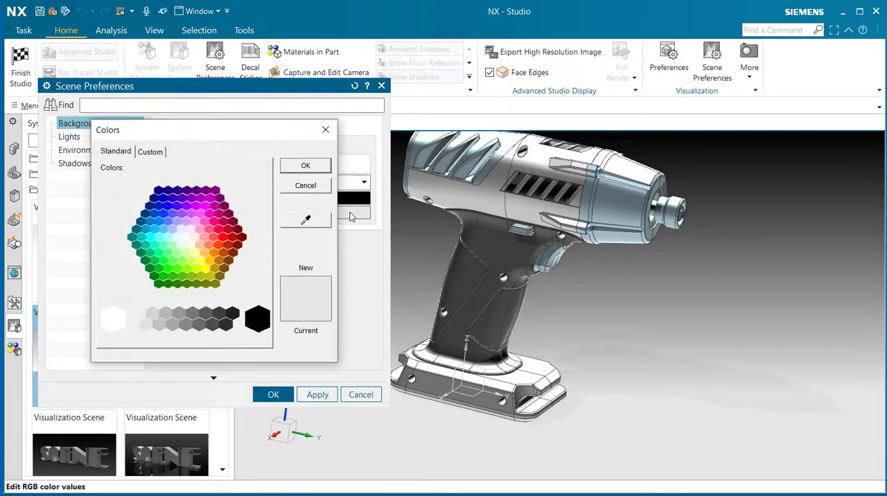
{"action": "left_click", "coordinate": [165, 152]}
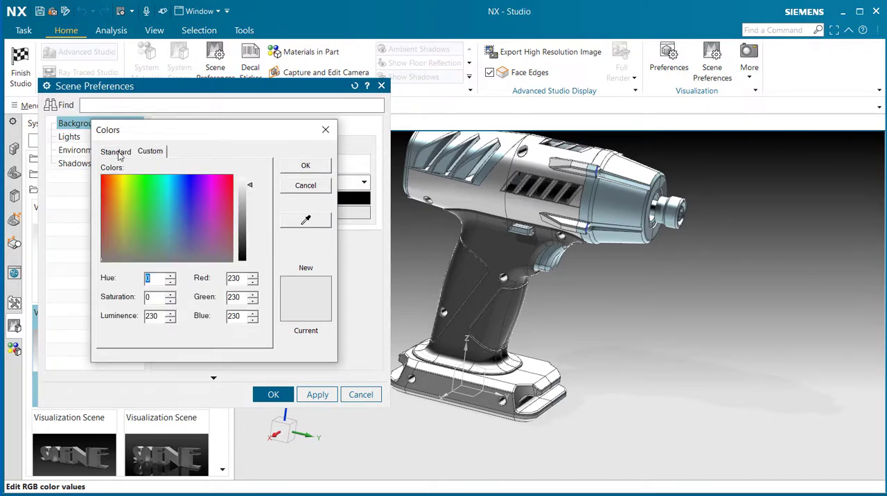
{"action": "left_click", "coordinate": [305, 186]}
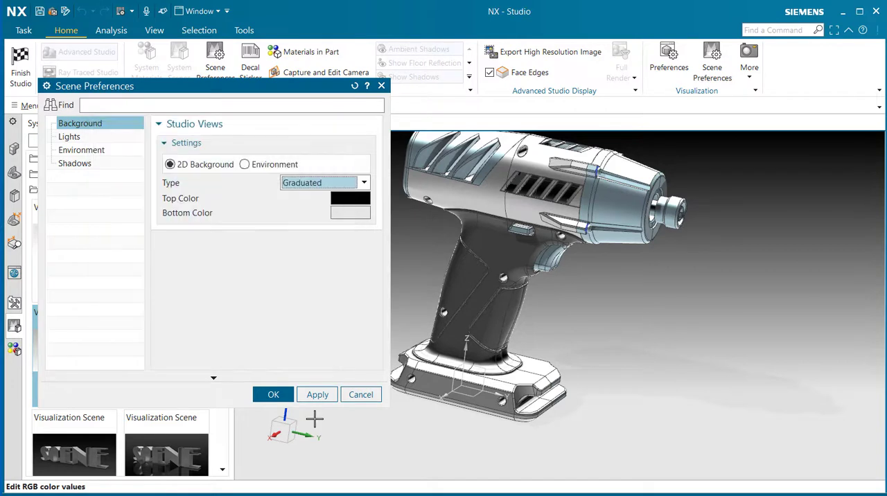
Step: Set the 2D background type to Image File and check the file selection for a background image, leaving it without a choice
{"action": "left_click", "coordinate": [364, 185]}
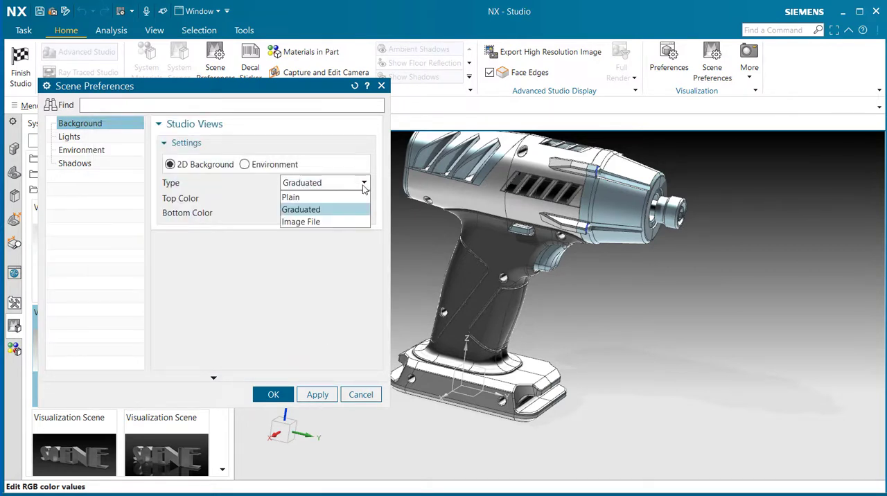
{"action": "left_click", "coordinate": [343, 221]}
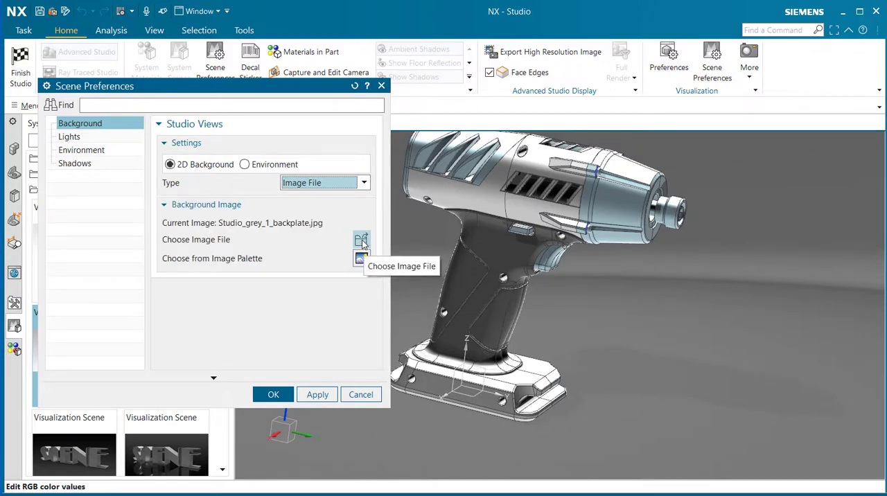
{"action": "left_click", "coordinate": [361, 241]}
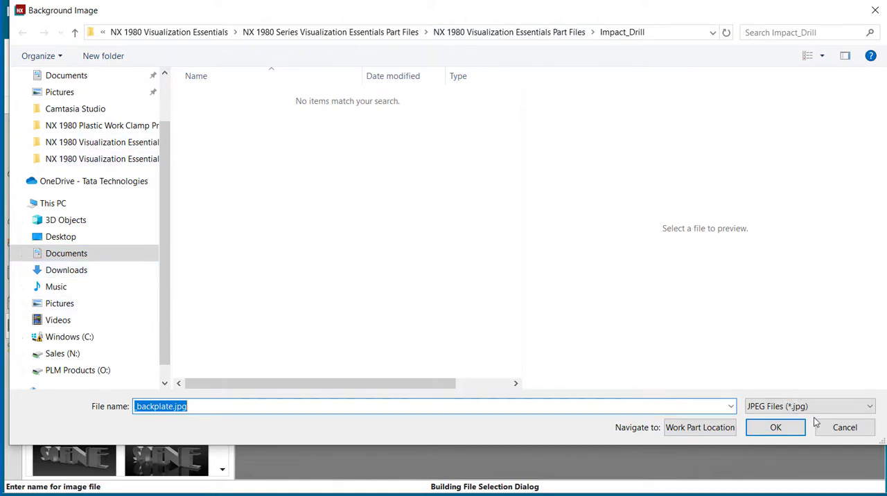
{"action": "left_click", "coordinate": [846, 427]}
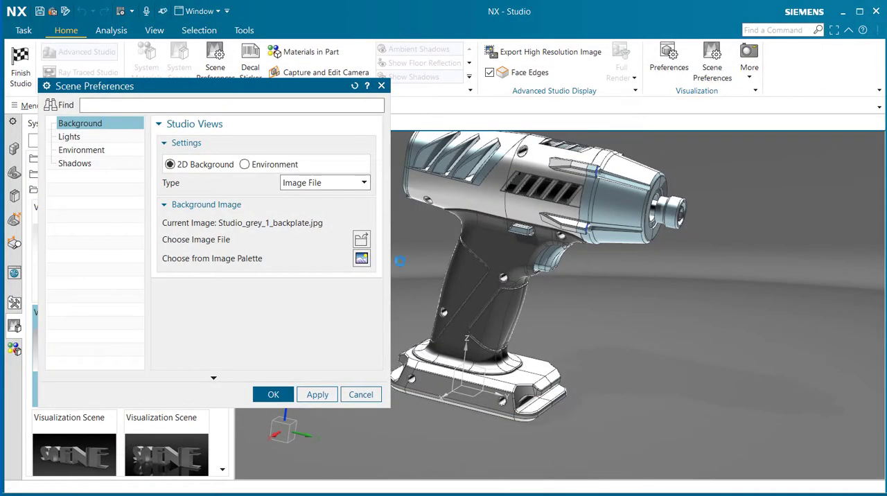
Step: Open the environment image palette for the background and look through its indoor and outdoor images
{"action": "left_click", "coordinate": [361, 259]}
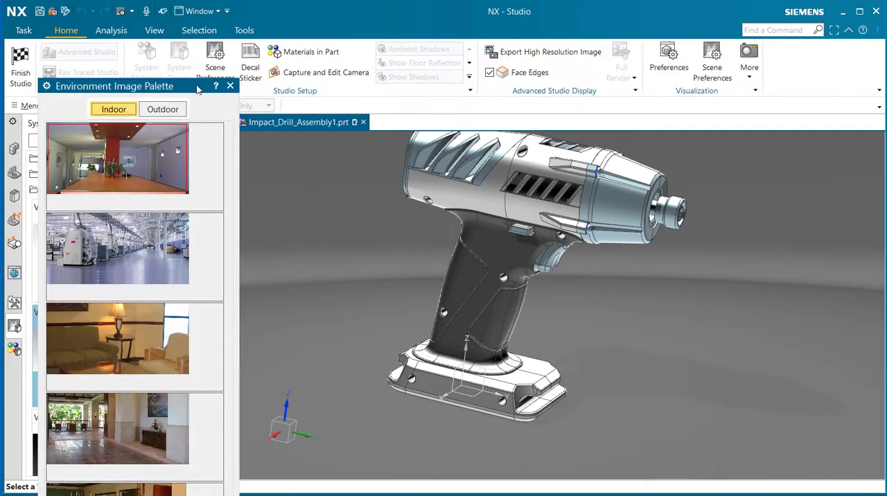
{"action": "left_click_drag", "start_coordinate": [197, 90], "coordinate": [328, 20]}
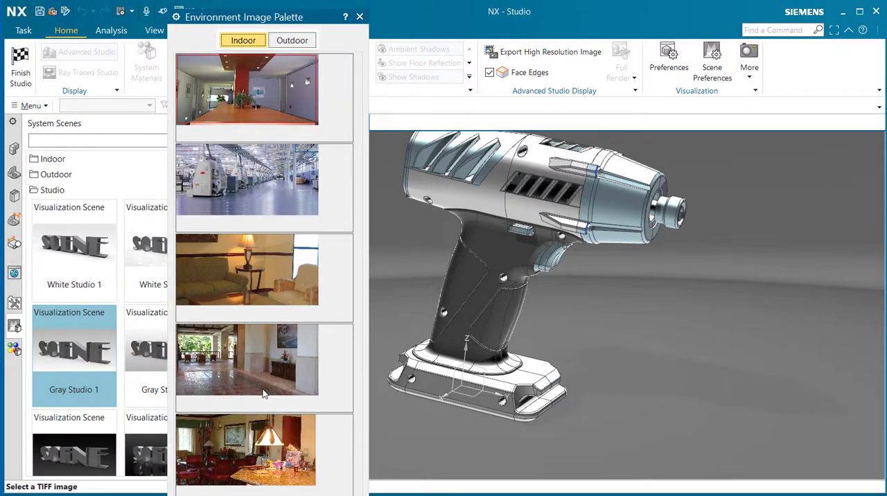
{"action": "left_click", "coordinate": [291, 42]}
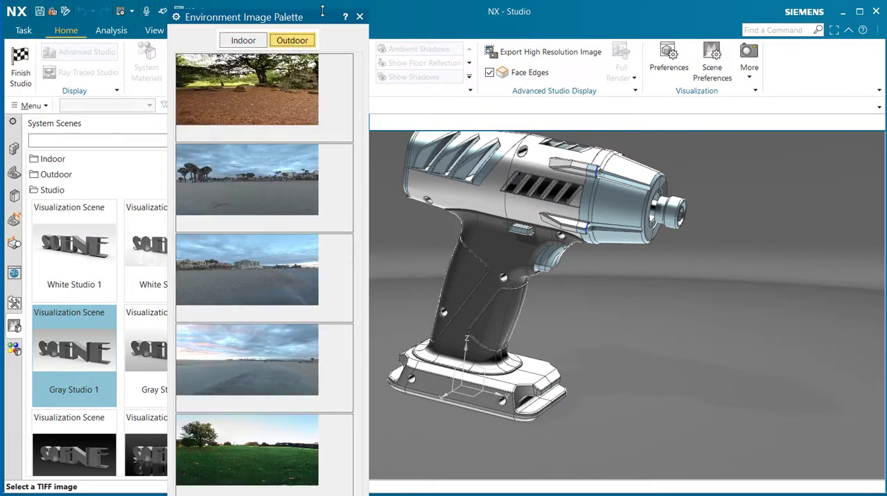
{"action": "mouse_move", "coordinate": [323, 13]}
{"action": "left_mouse_down"}
{"action": "mouse_move", "coordinate": [321, 49]}
{"action": "mouse_move", "coordinate": [324, 7]}
{"action": "left_mouse_up"}
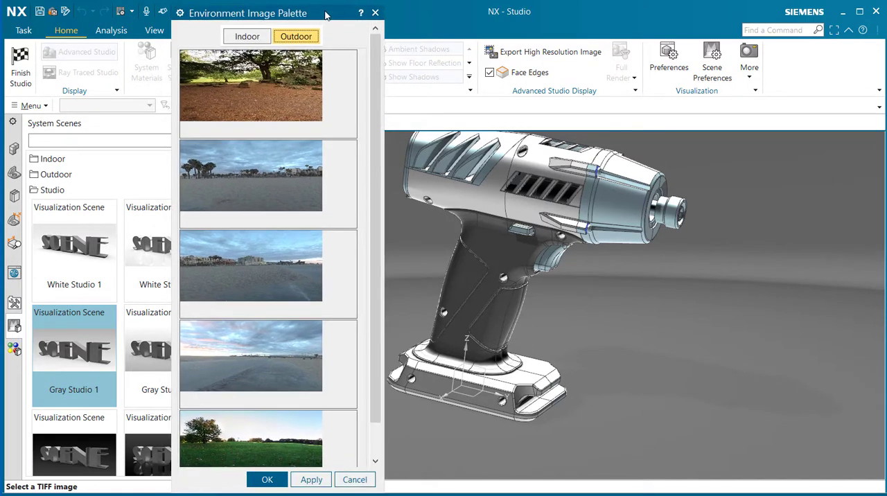
{"action": "scroll", "coordinate": [300, 228], "scroll_direction": "down", "scroll_amount": 2}
{"action": "scroll", "coordinate": [300, 229], "scroll_direction": "up", "scroll_amount": 2}
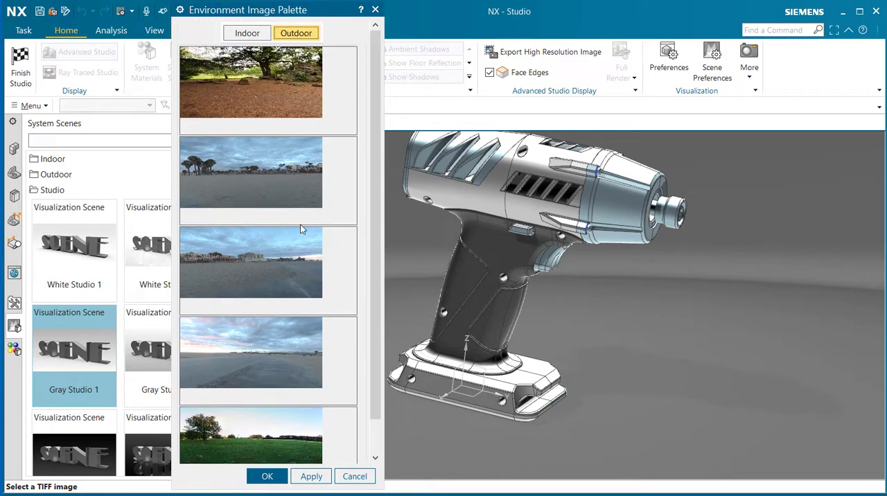
Step: Apply the indoor lobby_desk.tif image as the 2D background and accept the scene preferences
{"action": "left_click", "coordinate": [250, 35]}
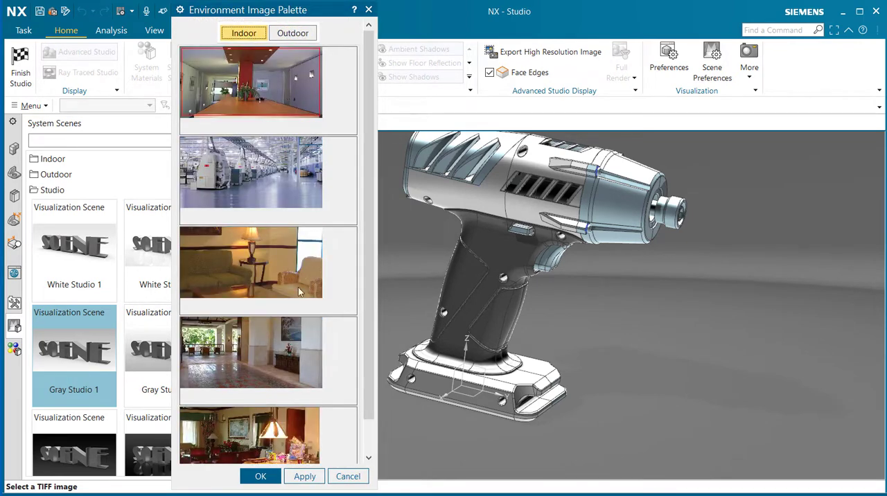
{"action": "left_click", "coordinate": [276, 100]}
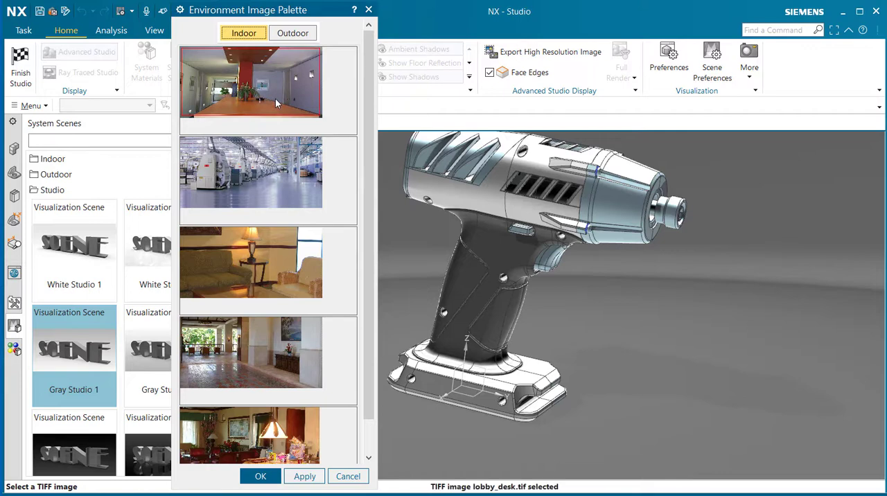
{"action": "left_click", "coordinate": [302, 481]}
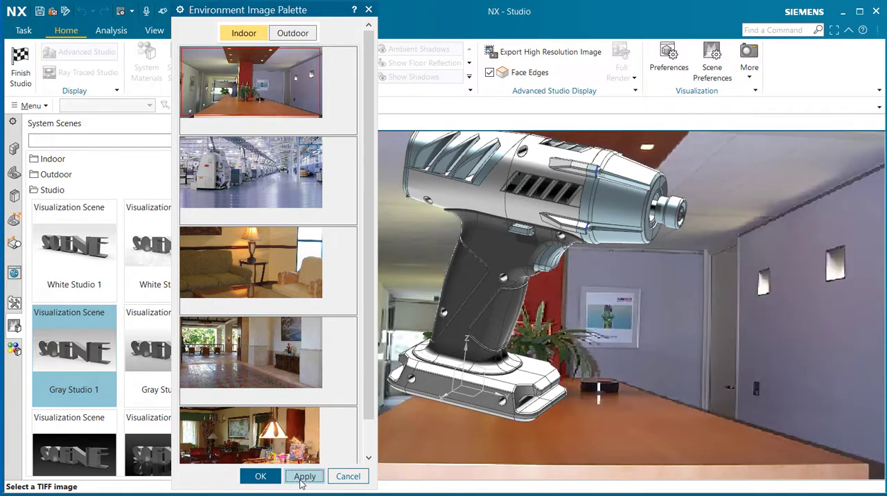
{"action": "left_click", "coordinate": [260, 478]}
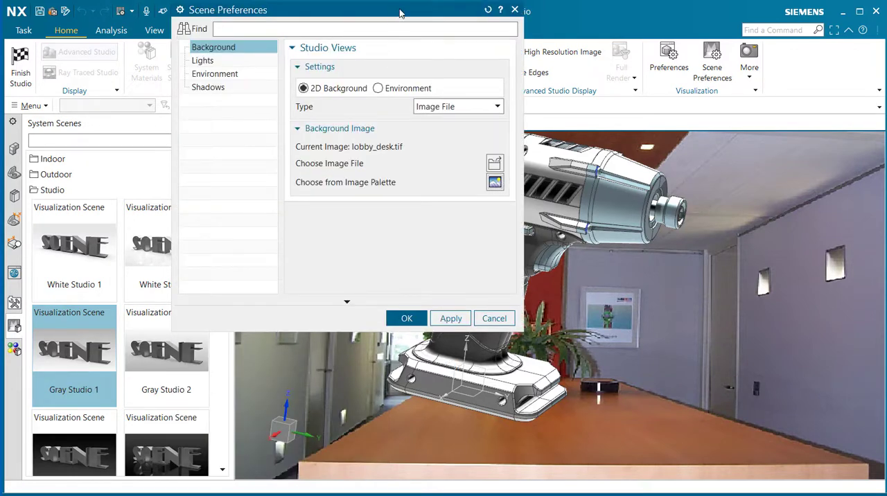
{"action": "left_click_drag", "start_coordinate": [400, 13], "coordinate": [250, 76]}
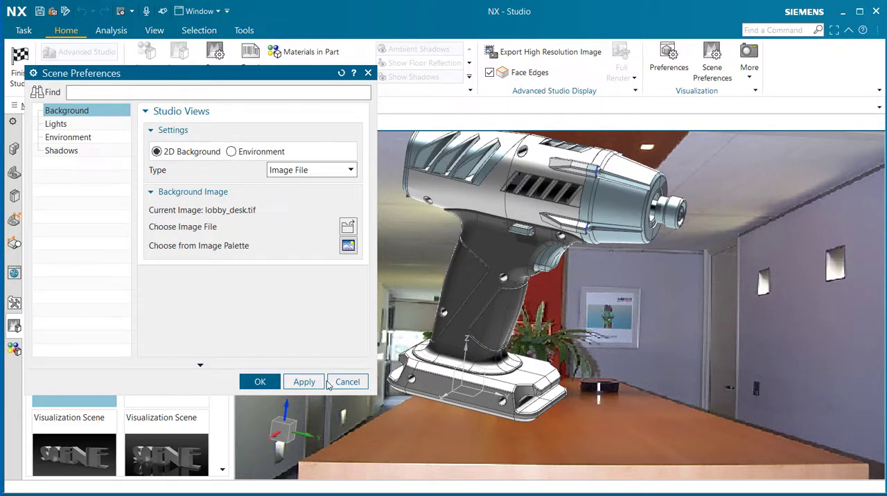
{"action": "left_click", "coordinate": [260, 382]}
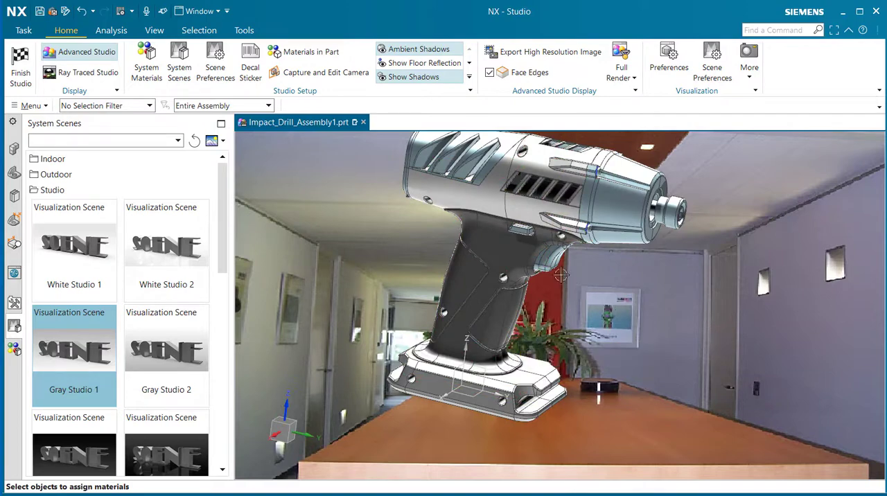
Step: Adjust the view so the drill appears smaller and stands upright on the desk of the background image
{"action": "mouse_move", "coordinate": [553, 265]}
{"action": "middle_mouse_down"}
{"action": "mouse_move", "coordinate": [550, 250]}
{"action": "mouse_move", "coordinate": [557, 264]}
{"action": "mouse_move", "coordinate": [547, 272]}
{"action": "middle_mouse_up"}
{"action": "scroll", "coordinate": [550, 271], "scroll_direction": "down", "scroll_amount": 2}
{"action": "middle_click_drag", "start_coordinate": [530, 307], "coordinate": [532, 343], "text": "shift"}
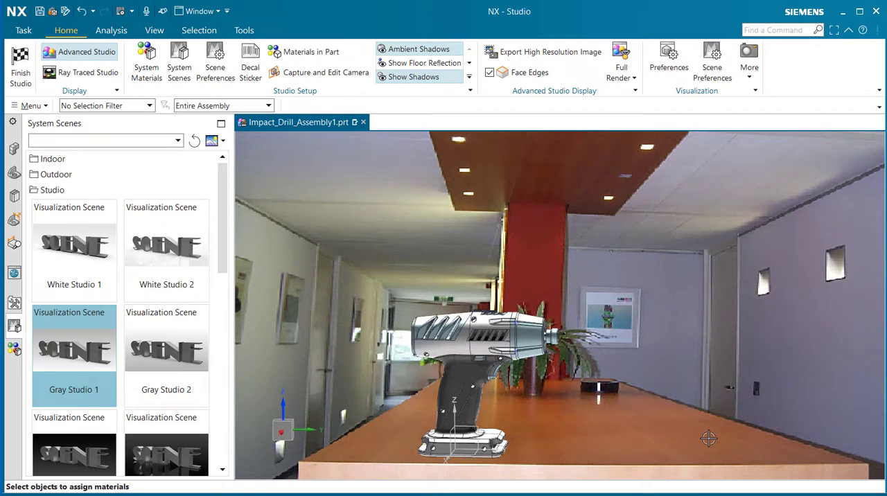
Step: Start a Ray Traced Studio render of the drill scene, then pause and resume its image refinement
{"action": "left_click", "coordinate": [88, 74]}
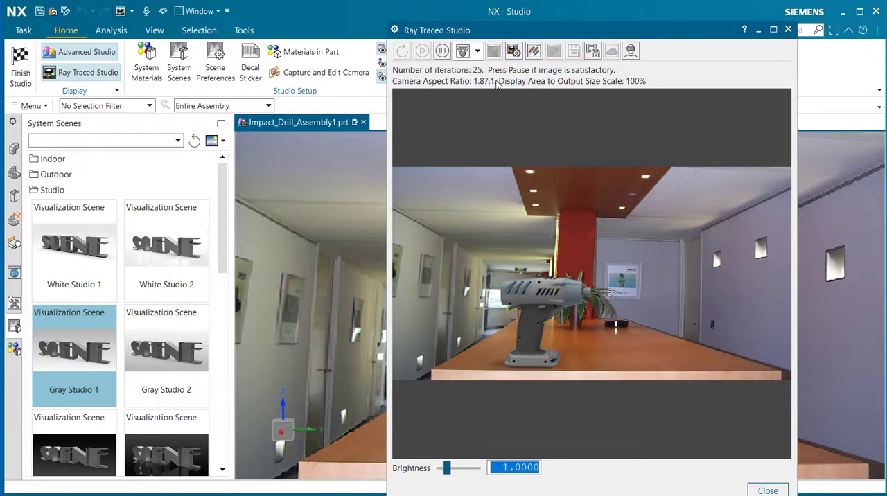
{"action": "left_click", "coordinate": [442, 52]}
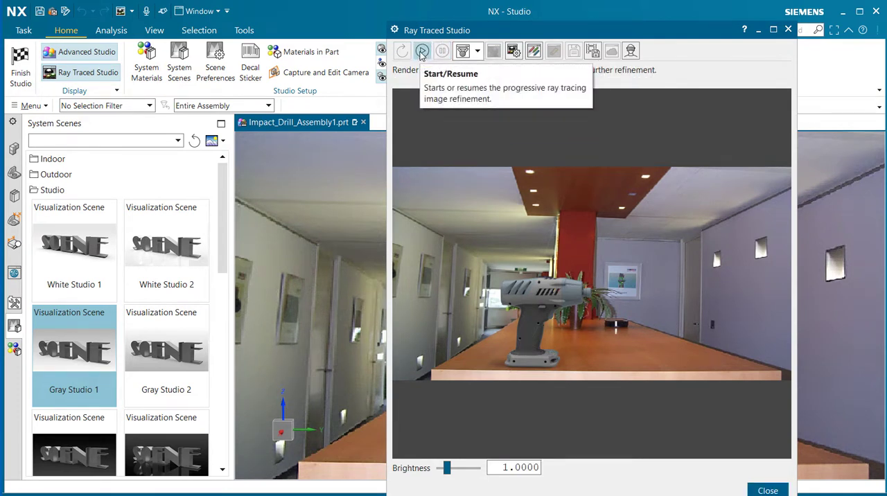
{"action": "left_click", "coordinate": [422, 52]}
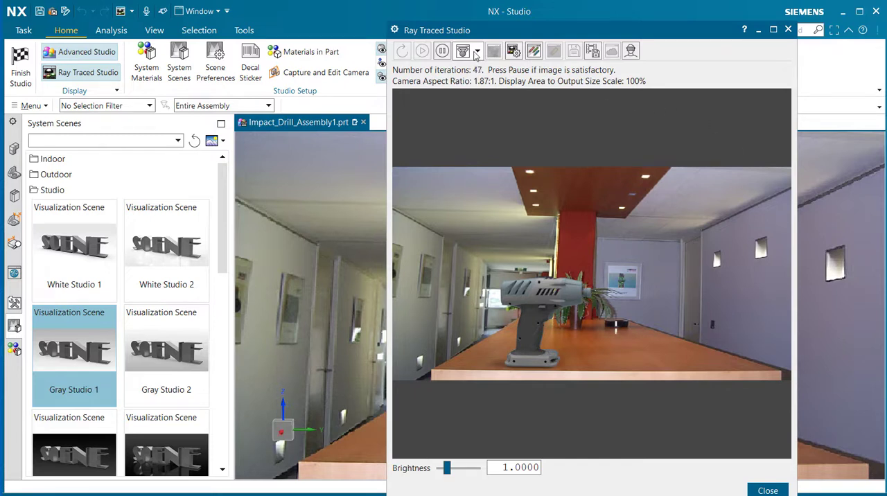
Step: Check the available ray tracing render modes without changing the current one, and pause the render with the whole render window in view
{"action": "left_click", "coordinate": [477, 52]}
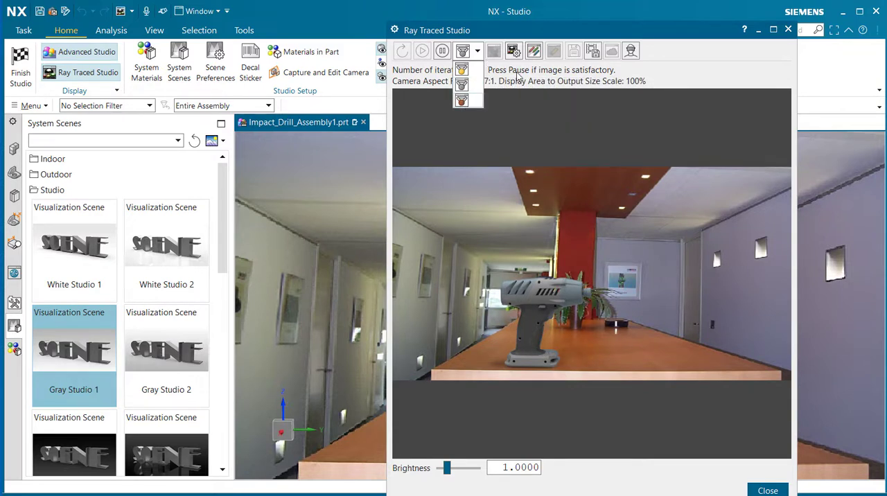
{"action": "left_click", "coordinate": [688, 78]}
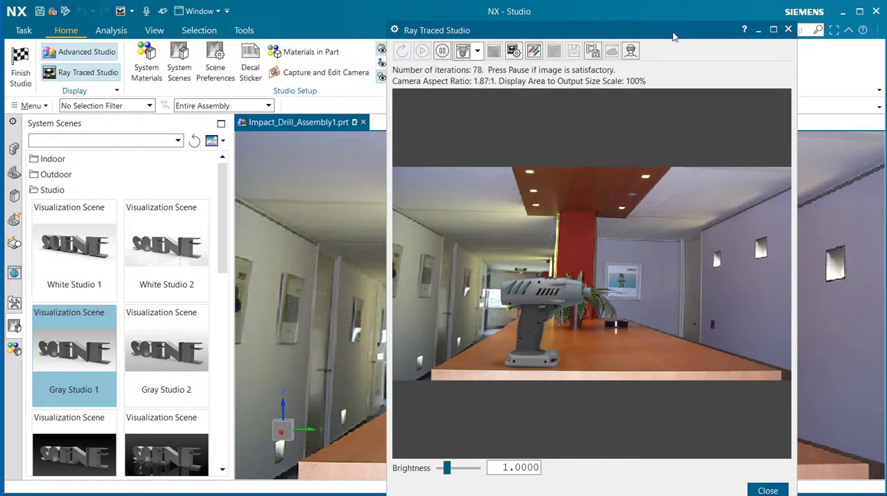
{"action": "left_click_drag", "start_coordinate": [664, 35], "coordinate": [639, 23]}
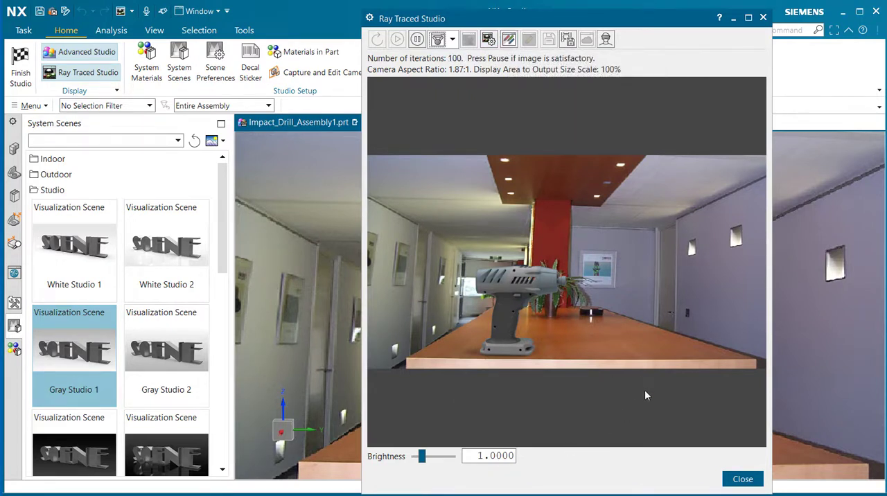
{"action": "left_click", "coordinate": [418, 39]}
Step: Review the file save formats in Ray Traced Studio Preferences, try the User Defined size for static image output, and discard the changes
{"action": "left_click", "coordinate": [489, 40]}
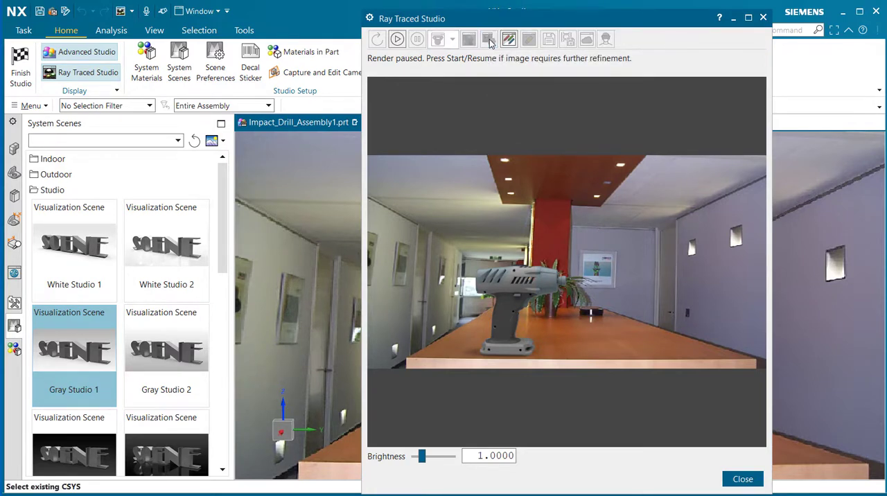
{"action": "left_click_drag", "start_coordinate": [95, 66], "coordinate": [345, 42]}
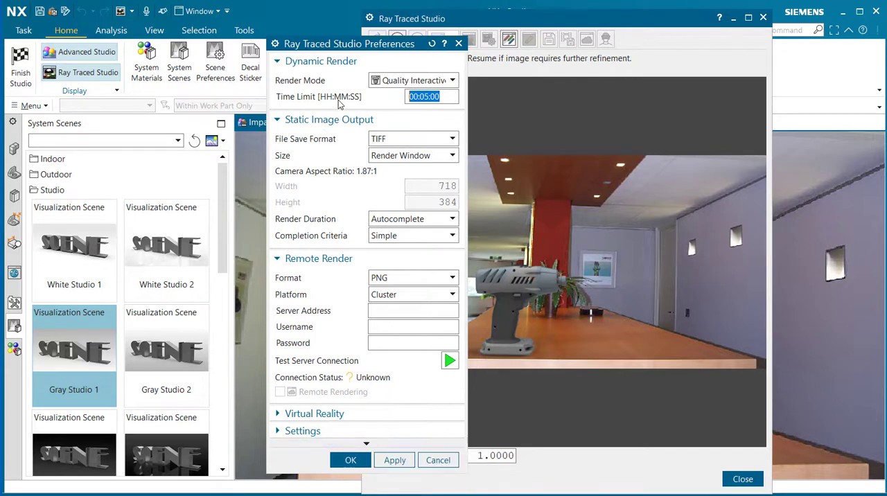
{"action": "left_click", "coordinate": [429, 140]}
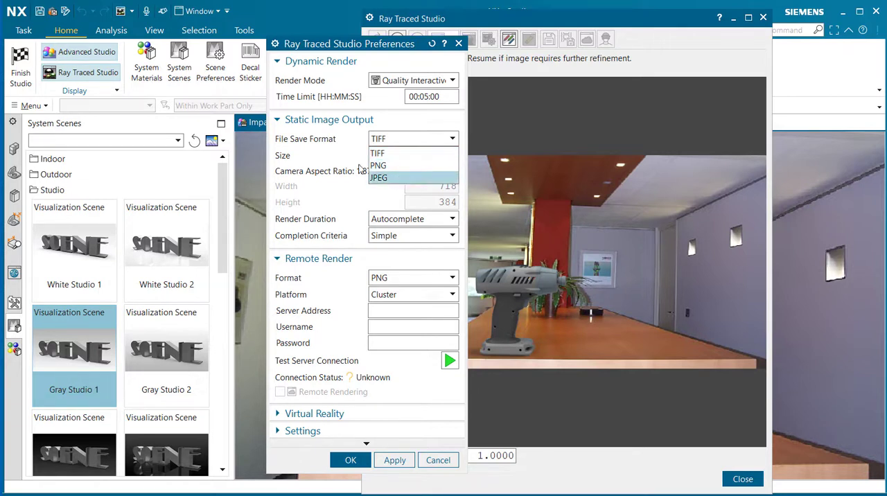
{"action": "left_click", "coordinate": [323, 139]}
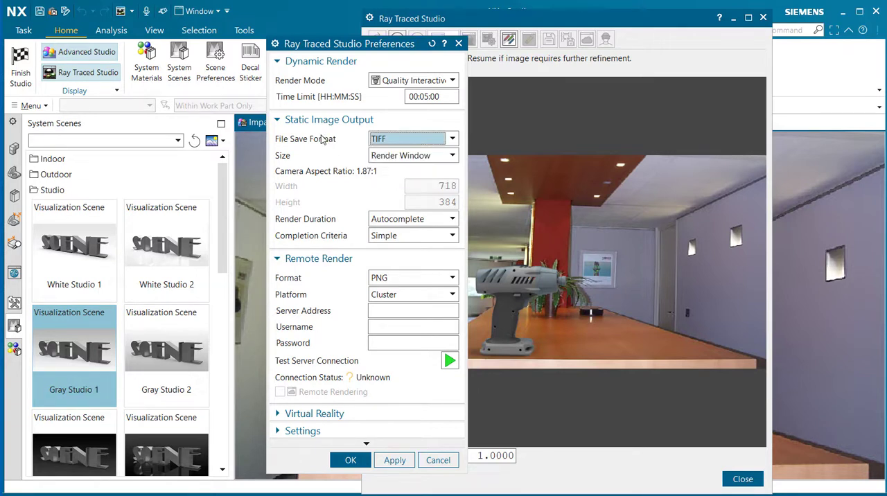
{"action": "left_click", "coordinate": [420, 157]}
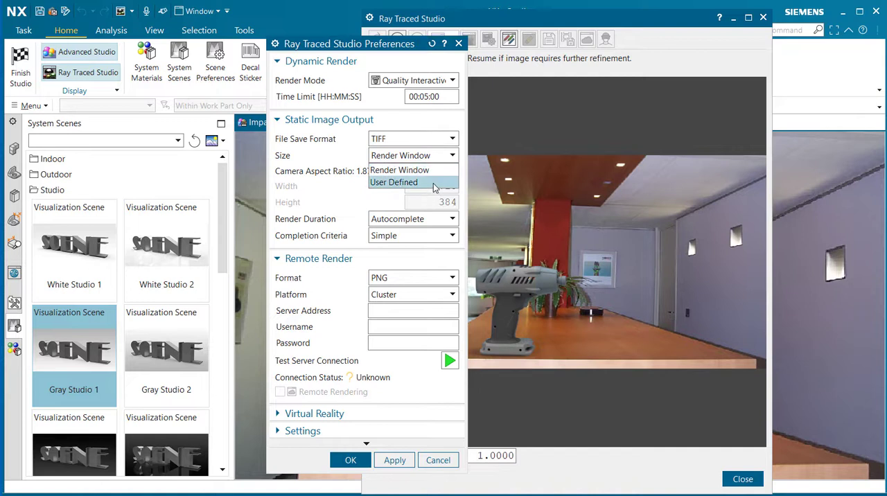
{"action": "left_click", "coordinate": [426, 183]}
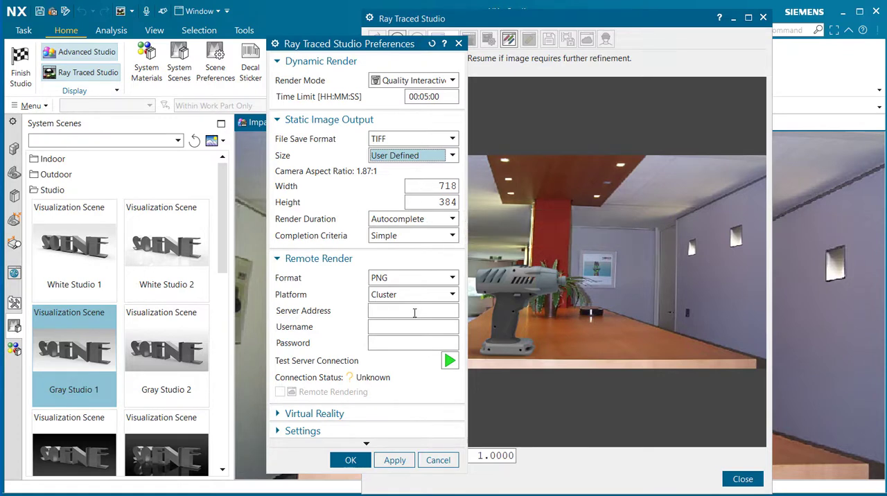
{"action": "left_click", "coordinate": [438, 462]}
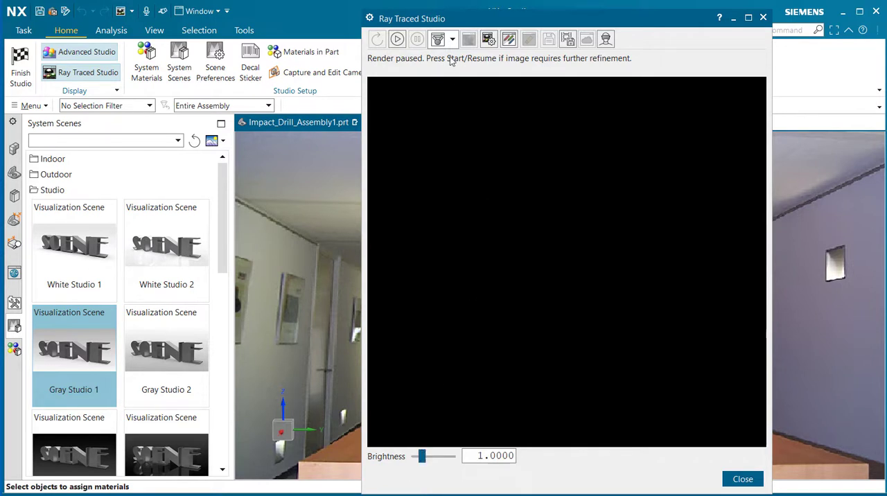
Step: Resume the ray traced render, start a static image render of the scene, and close Ray Traced Studio
{"action": "left_click", "coordinate": [399, 40]}
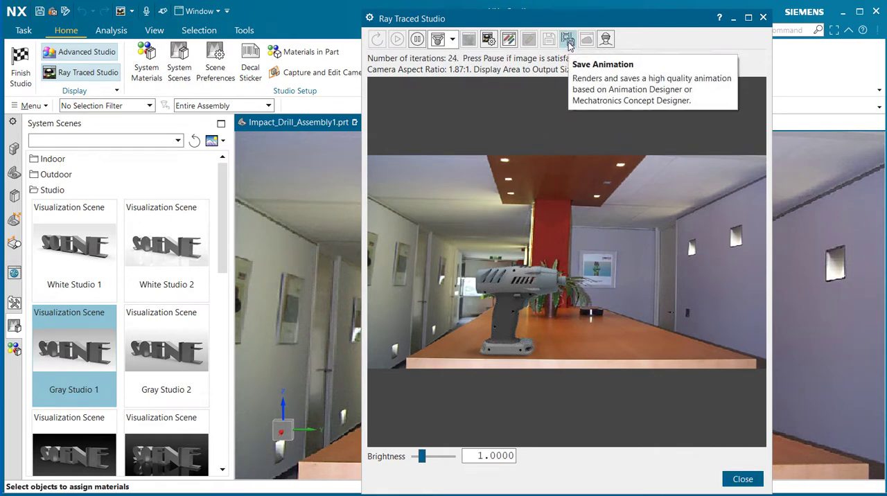
{"action": "left_click", "coordinate": [510, 40]}
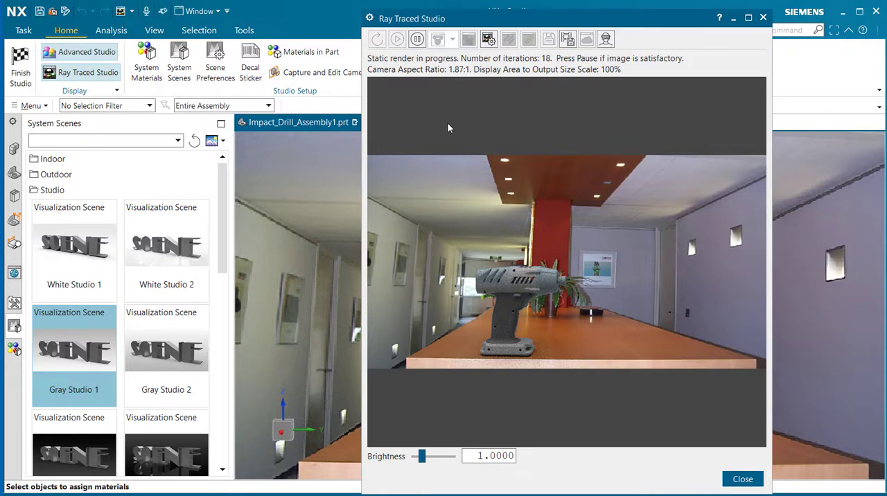
{"action": "left_click", "coordinate": [742, 479]}
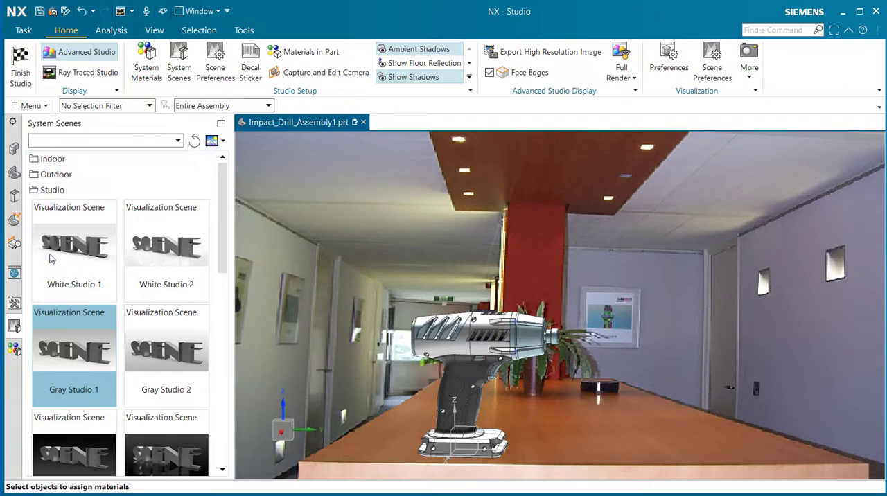
Step: Look through the indoor system scenes, then apply the outdoor Congress Hall 3D Dome scene and view the drill up close in it
{"action": "left_click", "coordinate": [52, 160]}
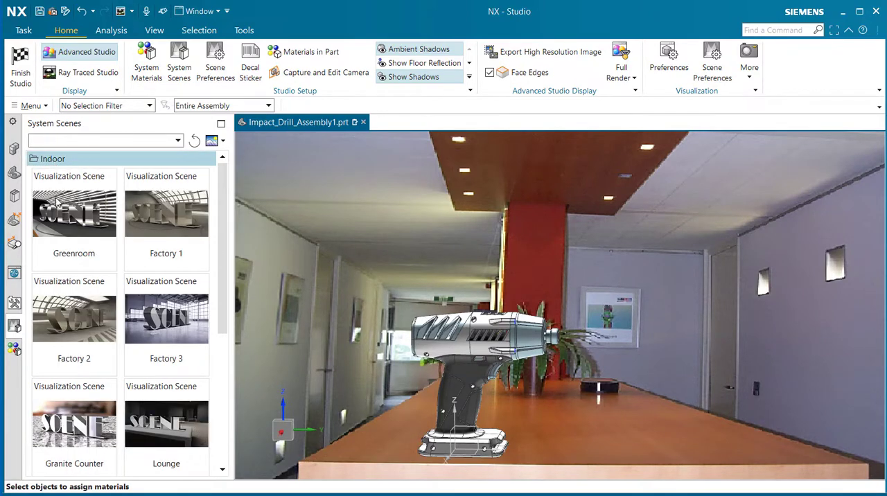
{"action": "scroll", "coordinate": [217, 291], "scroll_direction": "down", "scroll_amount": 2}
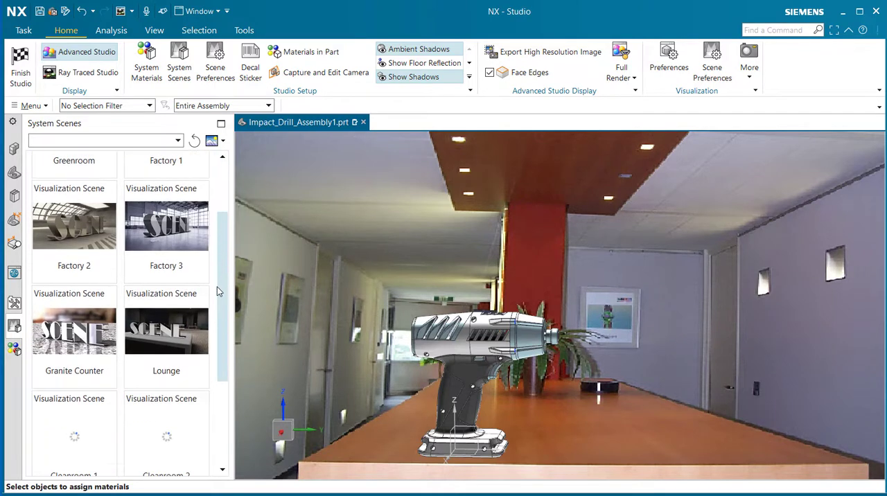
{"action": "left_click_drag", "start_coordinate": [217, 287], "coordinate": [225, 371]}
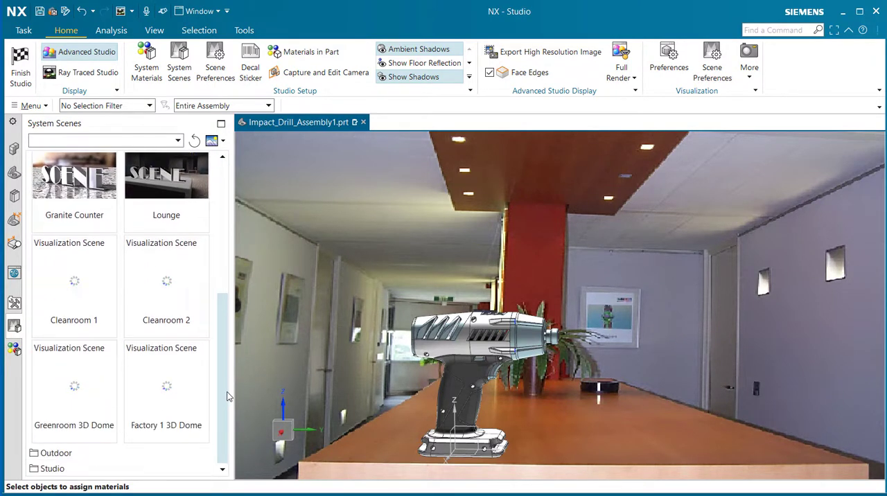
{"action": "left_click", "coordinate": [54, 453]}
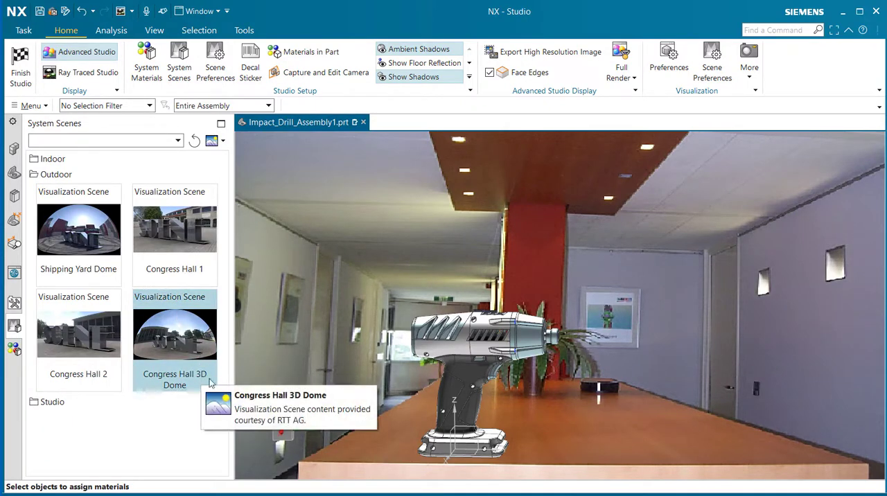
{"action": "double_click", "coordinate": [178, 338]}
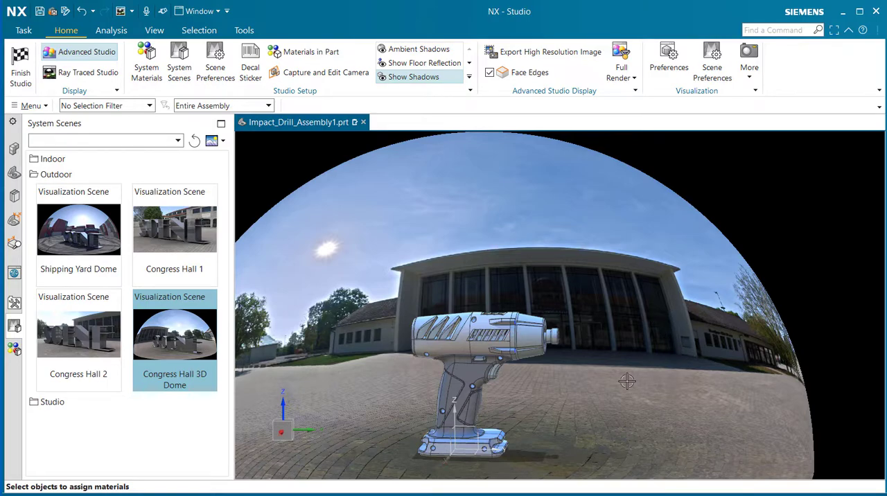
{"action": "middle_click_drag", "start_coordinate": [612, 312], "coordinate": [613, 330]}
{"action": "scroll", "coordinate": [453, 377], "scroll_direction": "up", "scroll_amount": 3}
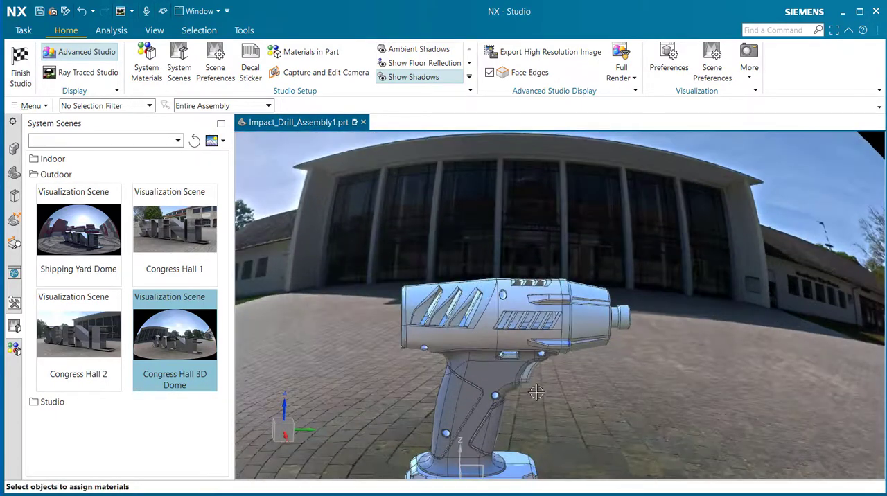
Step: Try the Infinite dome type for the environment background in Scene Preferences, view the drill in it, and discard the change
{"action": "scroll", "coordinate": [537, 393], "scroll_direction": "up", "scroll_amount": 2}
{"action": "scroll", "coordinate": [617, 308], "scroll_direction": "down", "scroll_amount": 5}
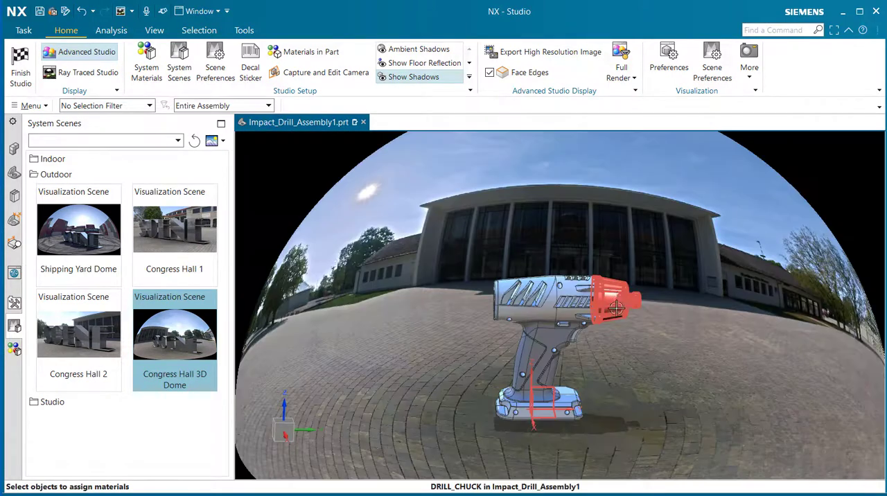
{"action": "scroll", "coordinate": [616, 308], "scroll_direction": "down", "scroll_amount": 2}
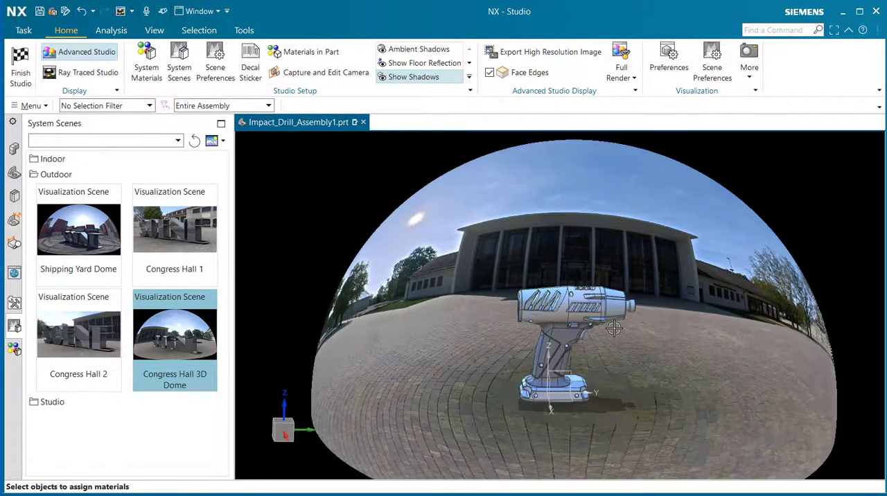
{"action": "left_click", "coordinate": [210, 61]}
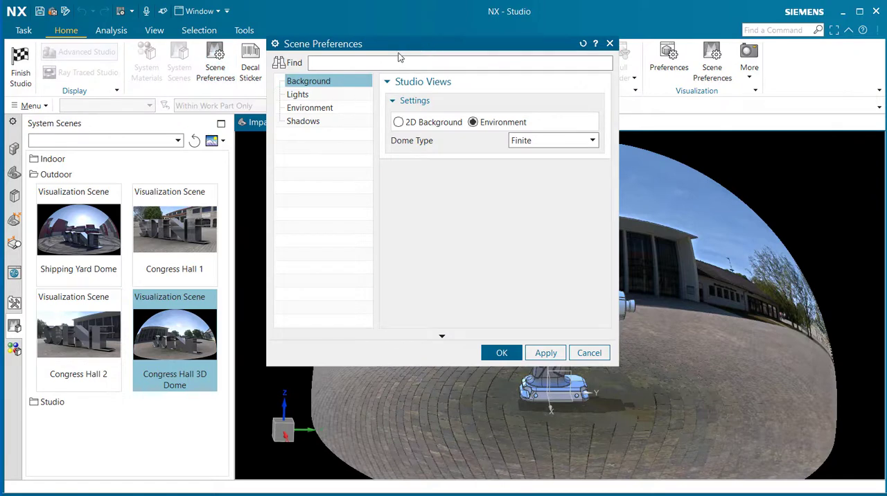
{"action": "left_click_drag", "start_coordinate": [398, 57], "coordinate": [157, 74]}
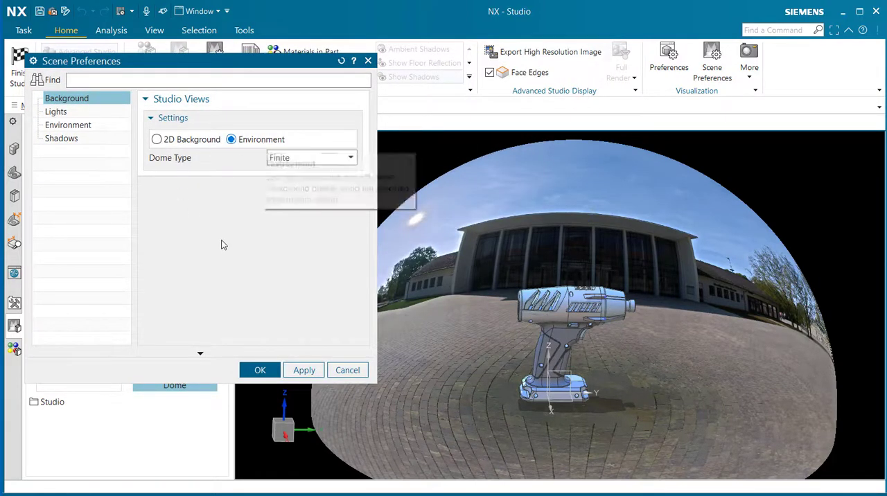
{"action": "left_click", "coordinate": [300, 159]}
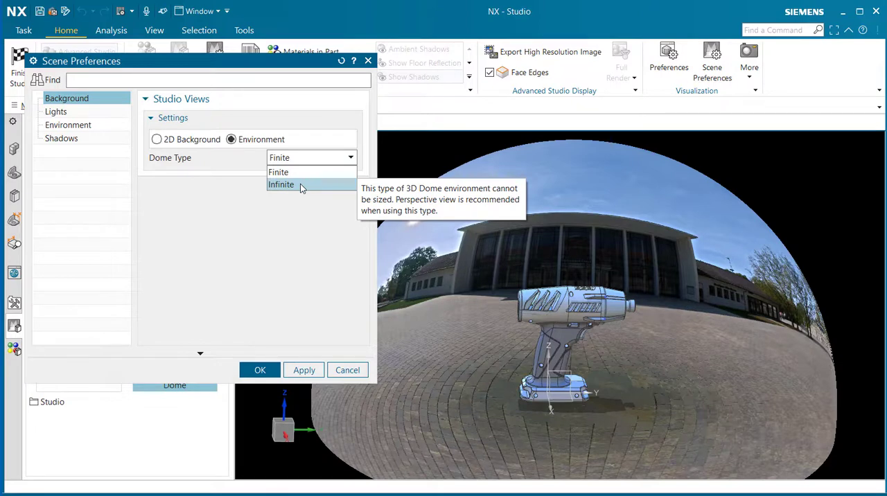
{"action": "left_click", "coordinate": [300, 184]}
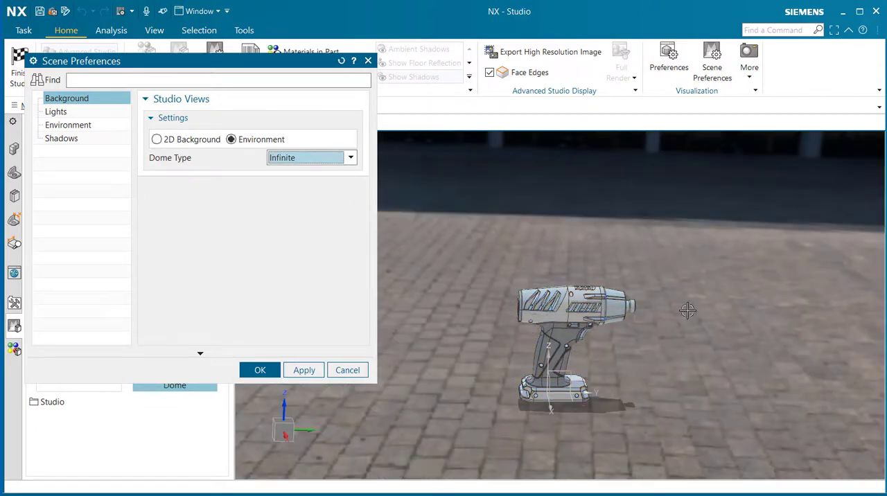
{"action": "middle_click_drag", "start_coordinate": [665, 323], "coordinate": [654, 301]}
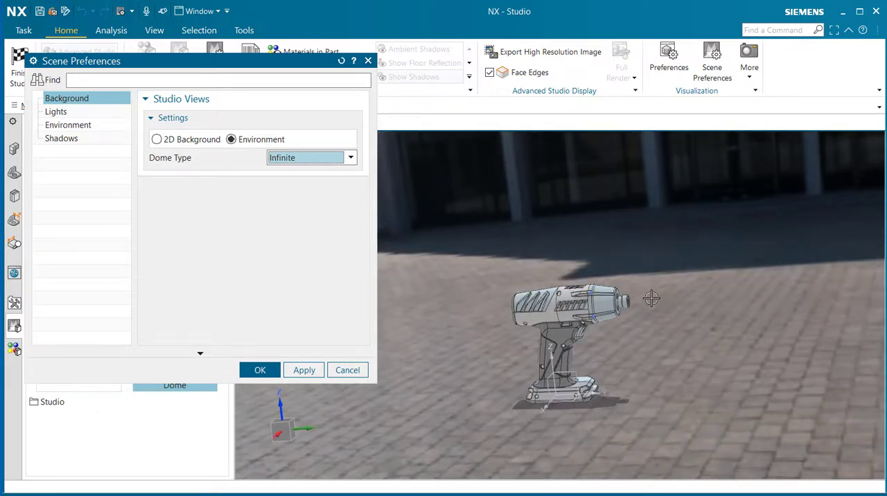
{"action": "scroll", "coordinate": [651, 299], "scroll_direction": "down", "scroll_amount": 3}
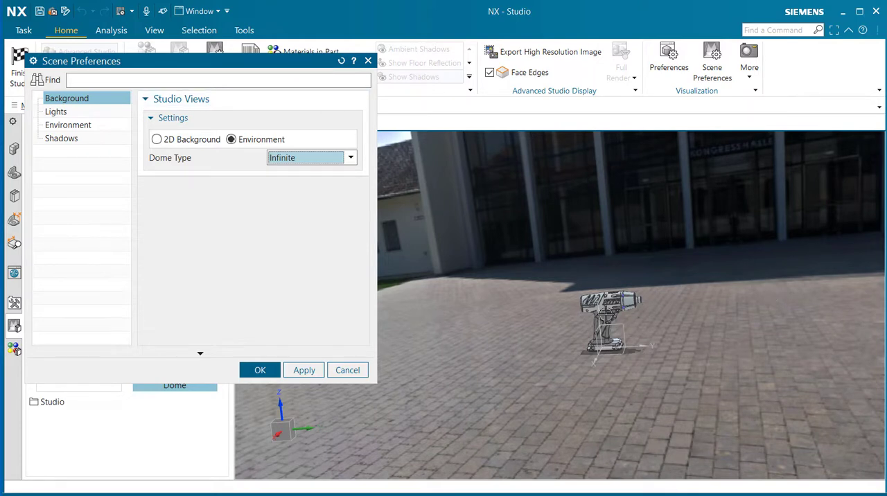
{"action": "scroll", "coordinate": [617, 332], "scroll_direction": "up", "scroll_amount": 2}
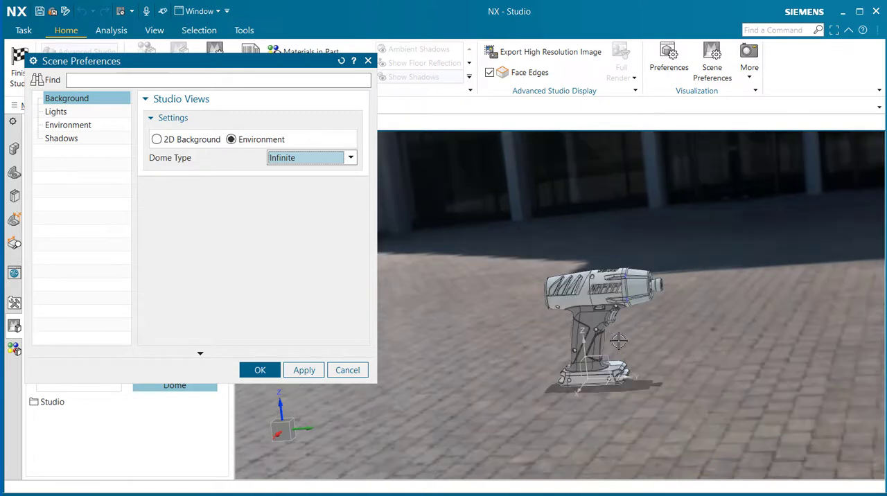
{"action": "scroll", "coordinate": [618, 335], "scroll_direction": "up", "scroll_amount": 5}
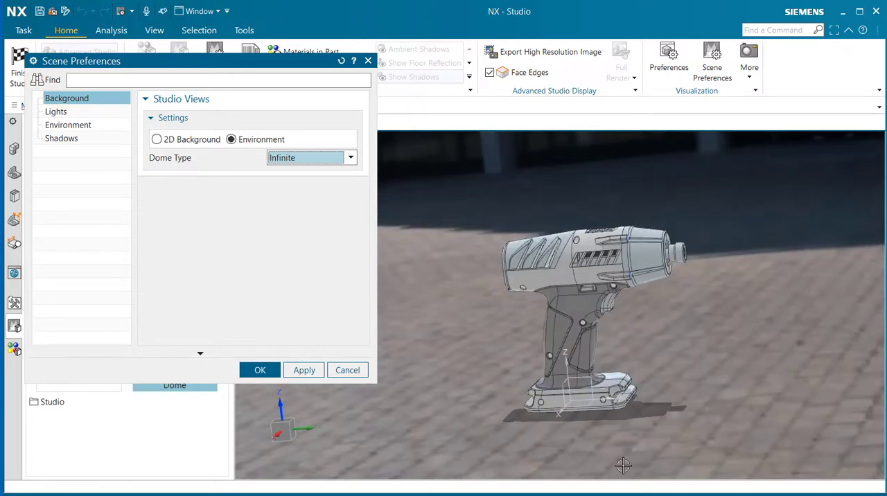
{"action": "left_click", "coordinate": [350, 375]}
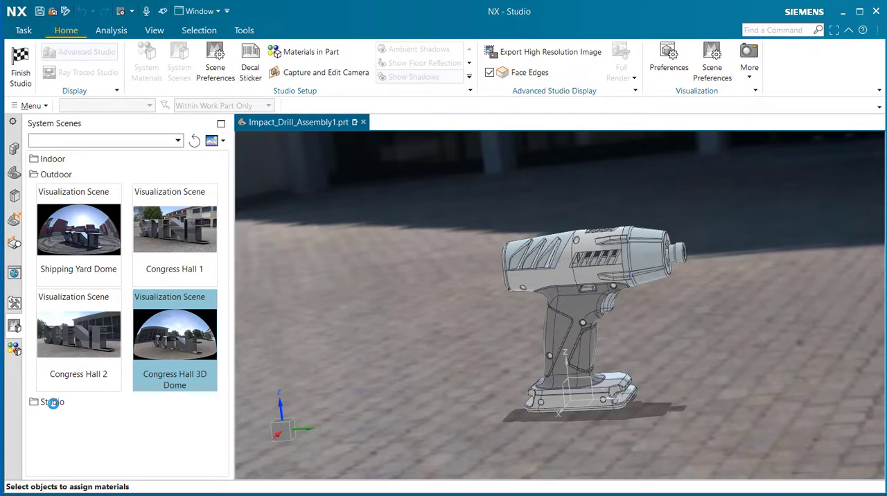
Step: Look through the Studio system scenes, apply the Light Gray Soft Studio Dome scene, and view the drill inside the dome
{"action": "left_click", "coordinate": [54, 403]}
{"action": "scroll", "coordinate": [140, 316], "scroll_direction": "down", "scroll_amount": 6}
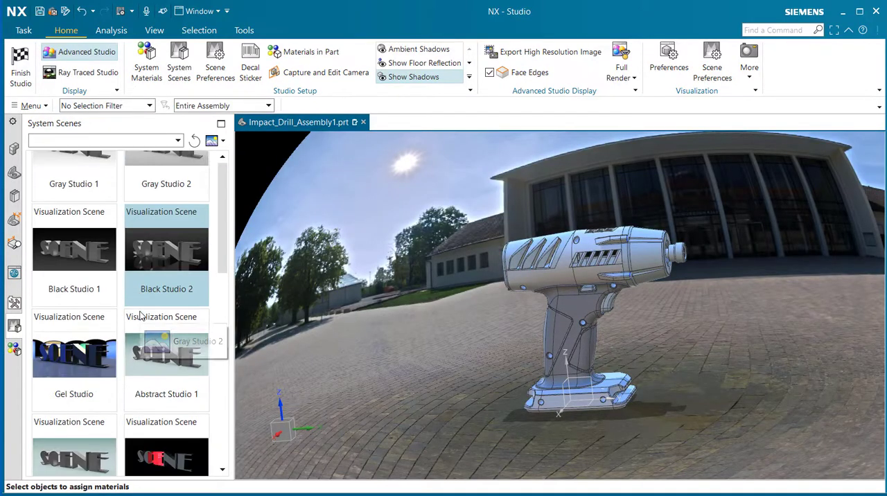
{"action": "scroll", "coordinate": [140, 316], "scroll_direction": "down", "scroll_amount": 8}
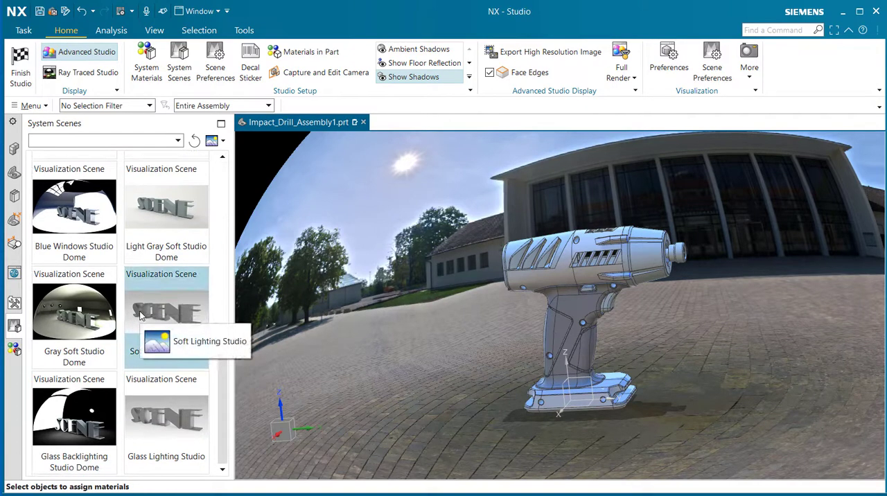
{"action": "scroll", "coordinate": [138, 311], "scroll_direction": "up", "scroll_amount": 10}
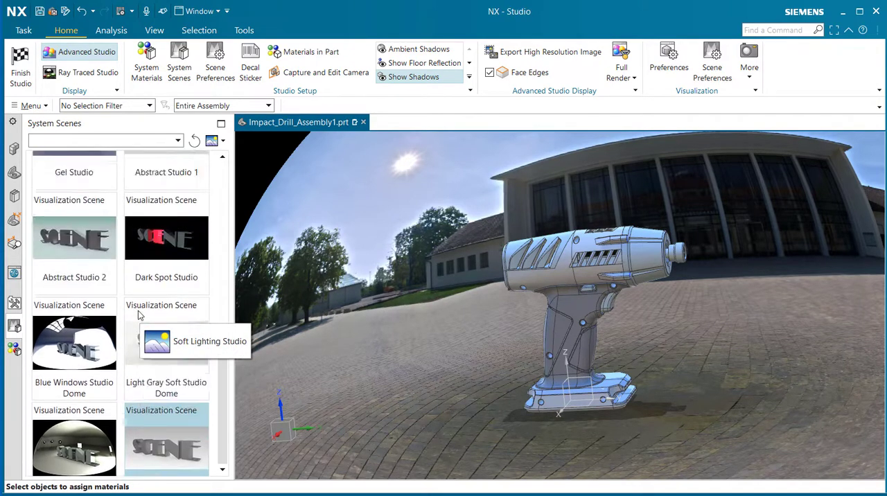
{"action": "scroll", "coordinate": [138, 315], "scroll_direction": "down", "scroll_amount": 10}
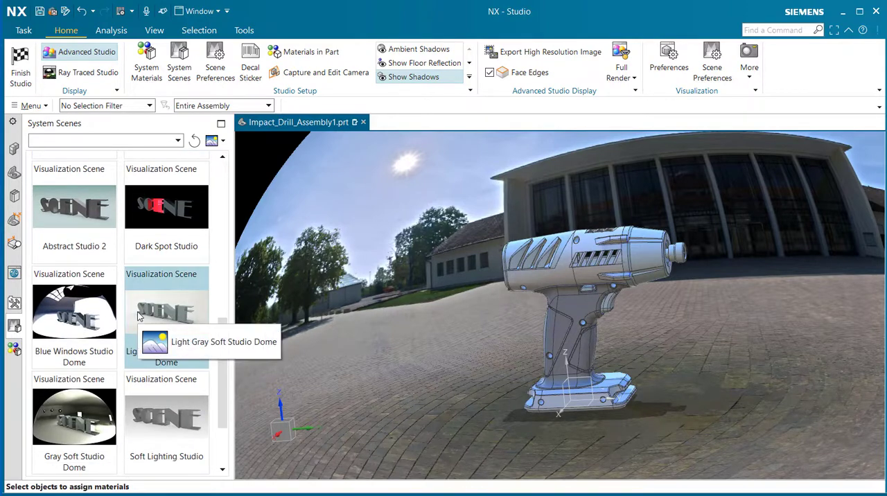
{"action": "double_click", "coordinate": [159, 298]}
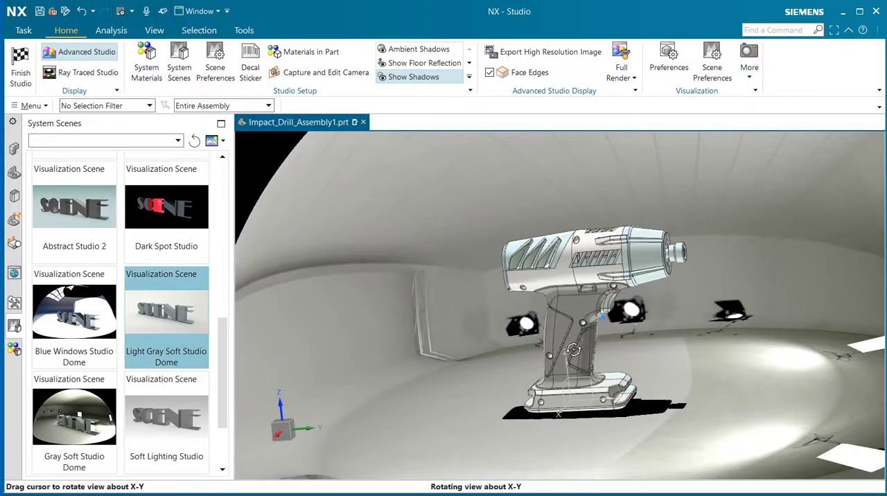
{"action": "middle_click_drag", "start_coordinate": [581, 348], "coordinate": [611, 361]}
{"action": "scroll", "coordinate": [646, 410], "scroll_direction": "down", "scroll_amount": 3}
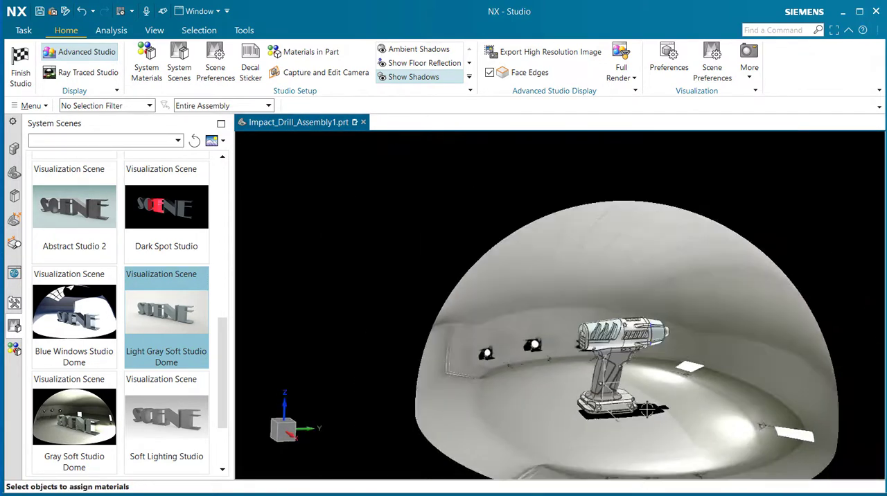
{"action": "scroll", "coordinate": [646, 410], "scroll_direction": "up", "scroll_amount": 2}
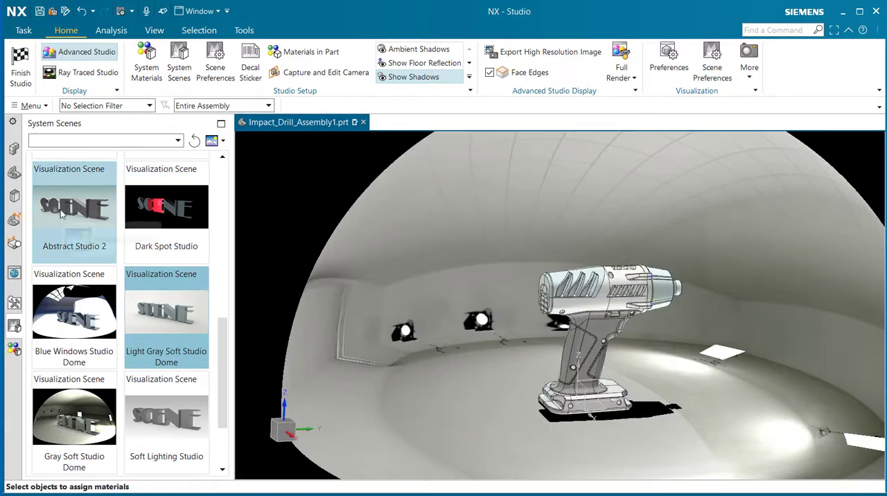
Step: Apply the Gray Studio 1 system scene and bring the drill into a close side view
{"action": "scroll", "coordinate": [58, 216], "scroll_direction": "up", "scroll_amount": 5}
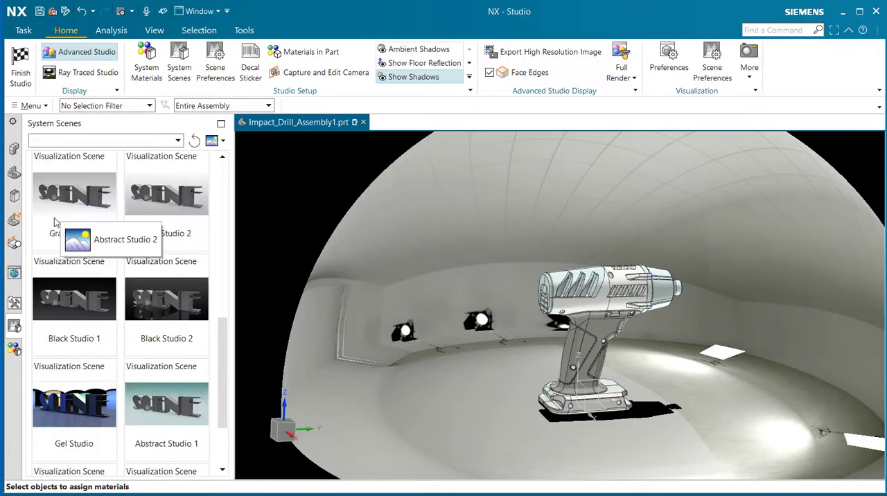
{"action": "left_click", "coordinate": [58, 296]}
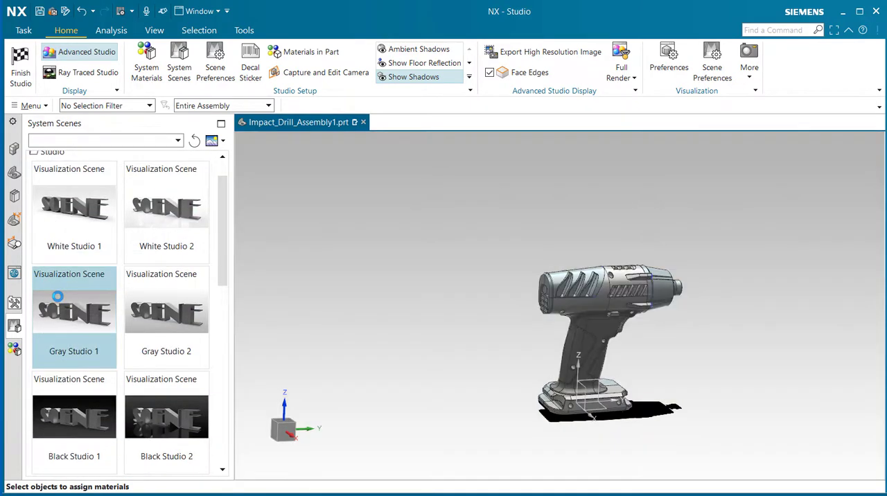
{"action": "middle_click_drag", "start_coordinate": [668, 383], "coordinate": [717, 385]}
{"action": "scroll", "coordinate": [717, 386], "scroll_direction": "up", "scroll_amount": 3}
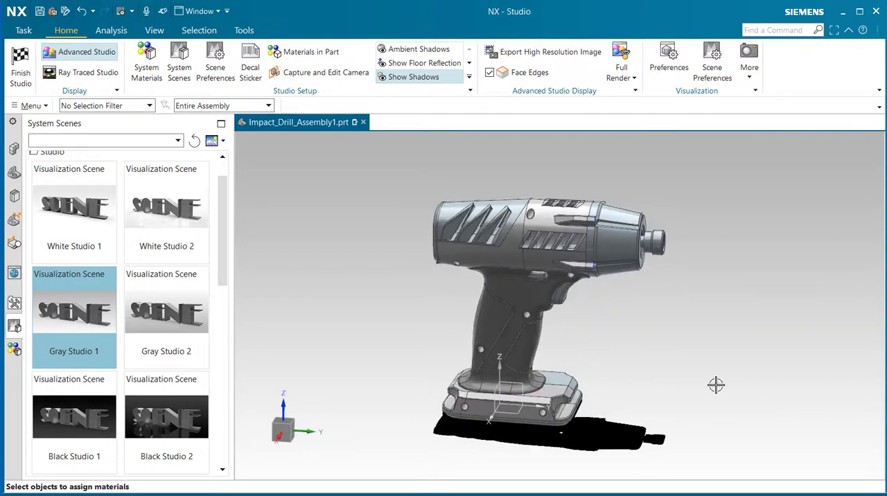
{"action": "scroll", "coordinate": [567, 359], "scroll_direction": "up", "scroll_amount": 3}
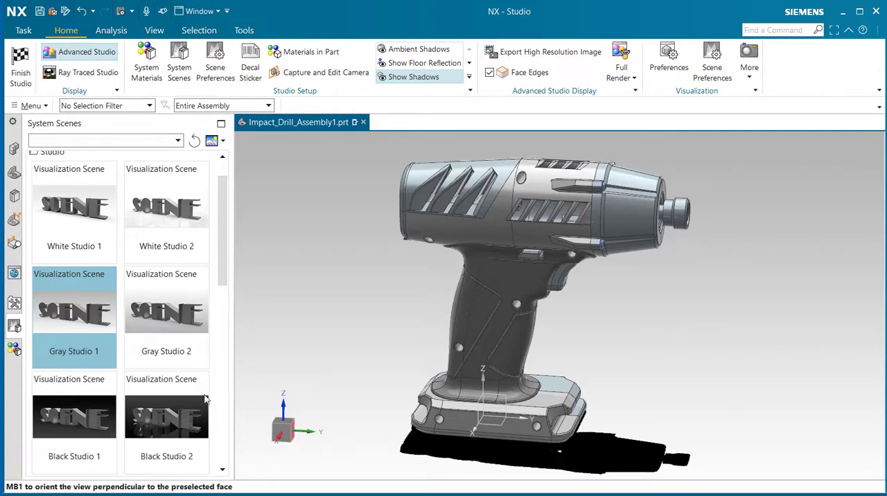
Step: Show the studio materials in the part and examine its UV Maps and Visual Materials folders
{"action": "left_click", "coordinate": [14, 351]}
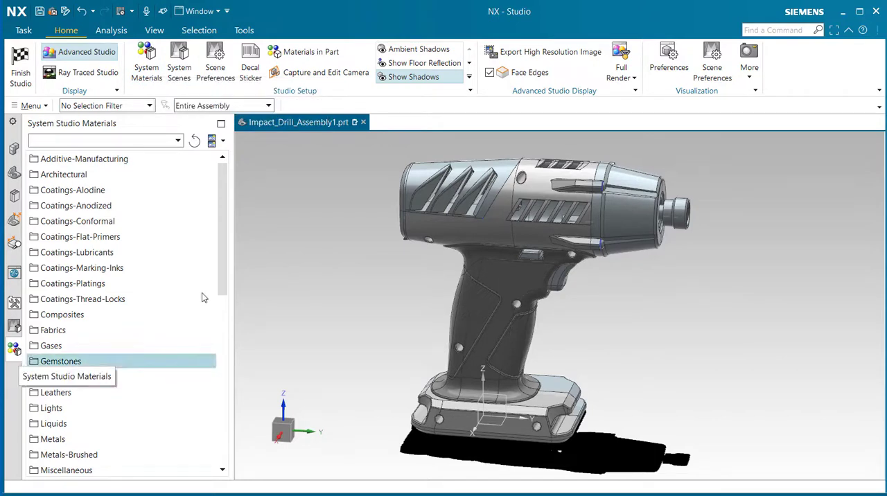
{"action": "left_click", "coordinate": [304, 50]}
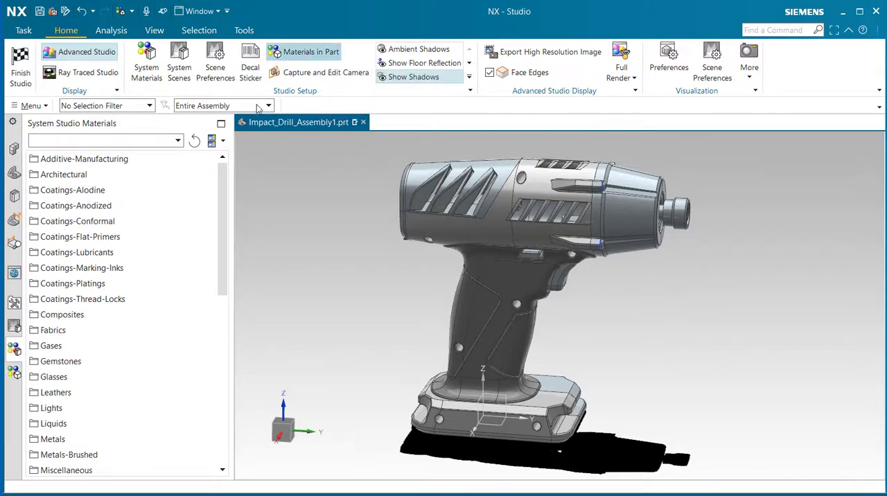
{"action": "left_click", "coordinate": [15, 376]}
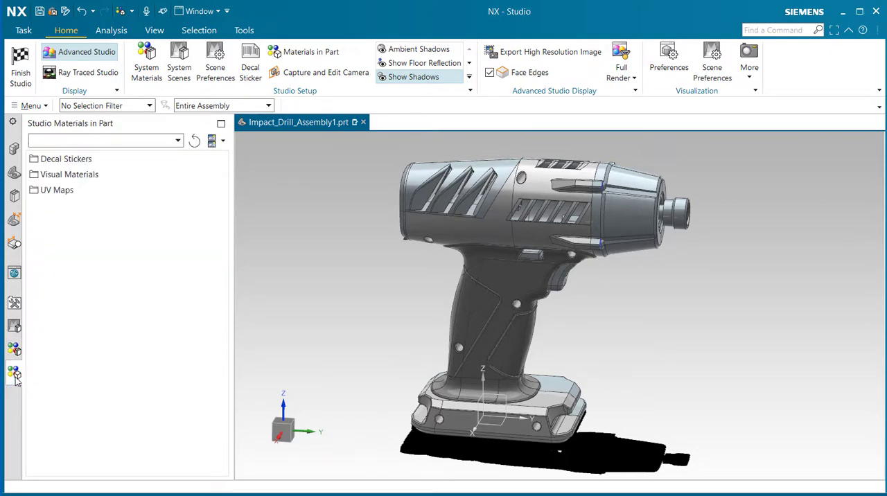
{"action": "left_click", "coordinate": [57, 190]}
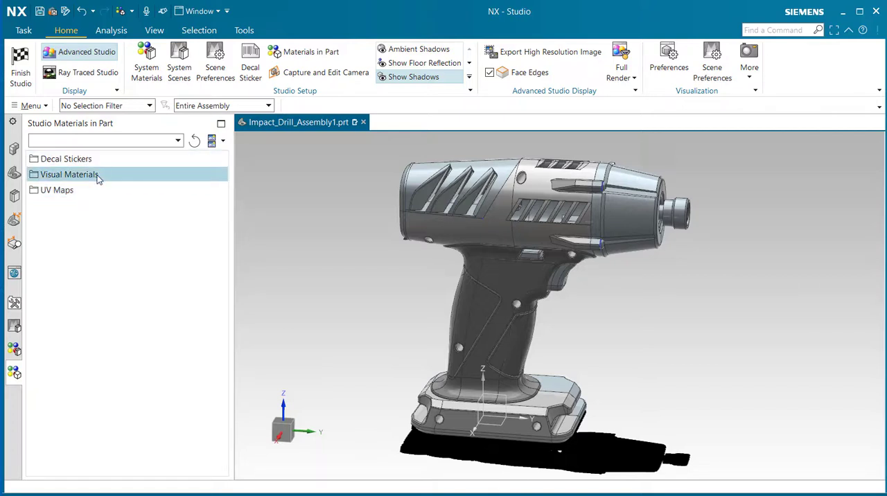
{"action": "left_click", "coordinate": [98, 176]}
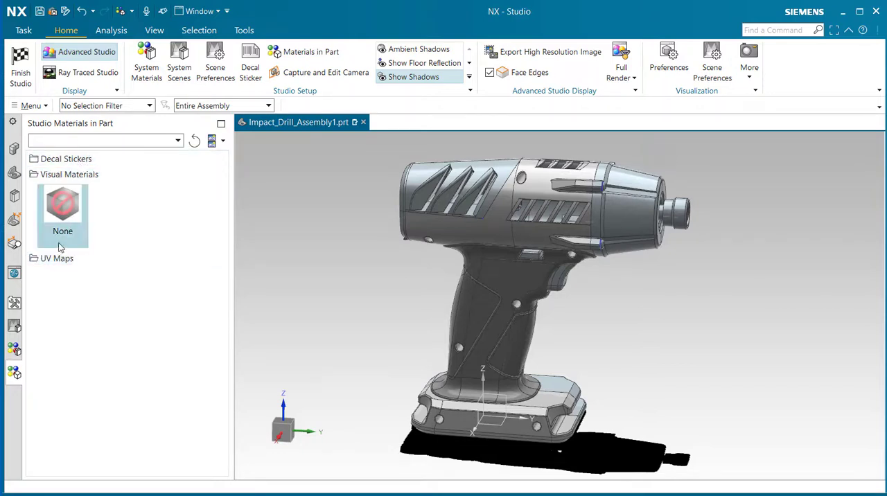
Step: Show the system studio materials and look through the Plastics folder for an acrylic material for the drill housing
{"action": "left_click", "coordinate": [15, 351]}
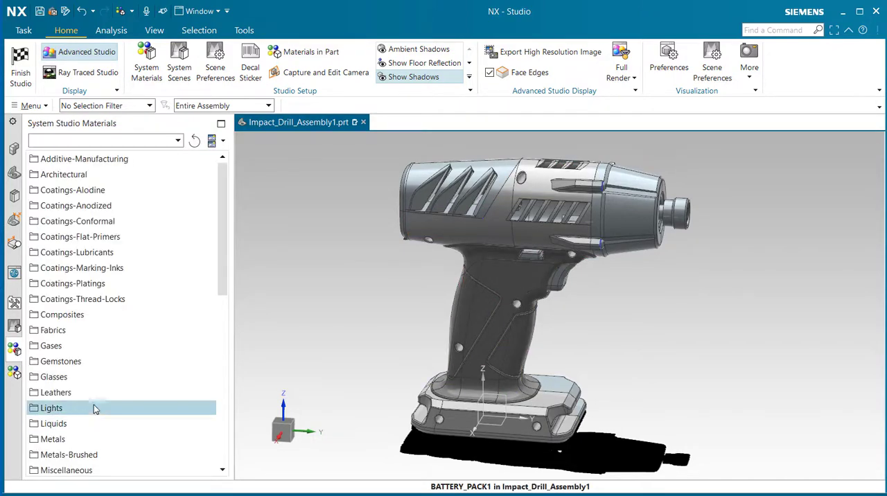
{"action": "scroll", "coordinate": [103, 392], "scroll_direction": "down", "scroll_amount": 6}
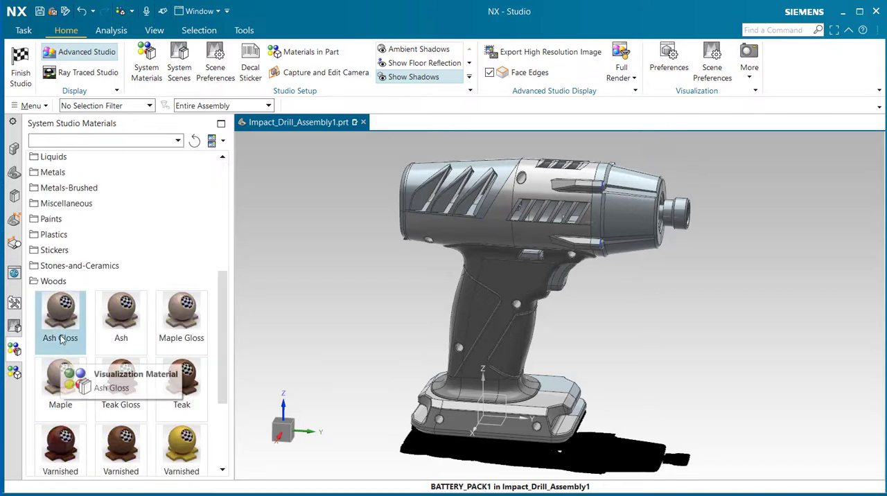
{"action": "left_click", "coordinate": [63, 236]}
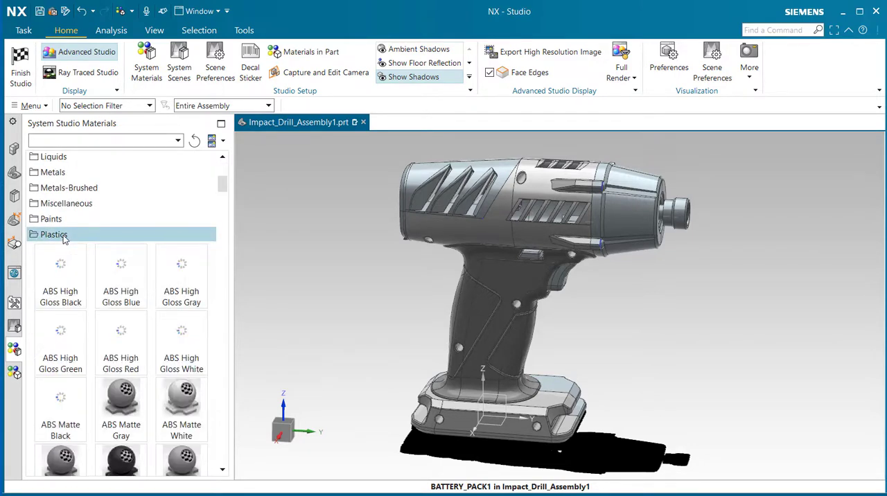
{"action": "scroll", "coordinate": [146, 290], "scroll_direction": "down", "scroll_amount": 6}
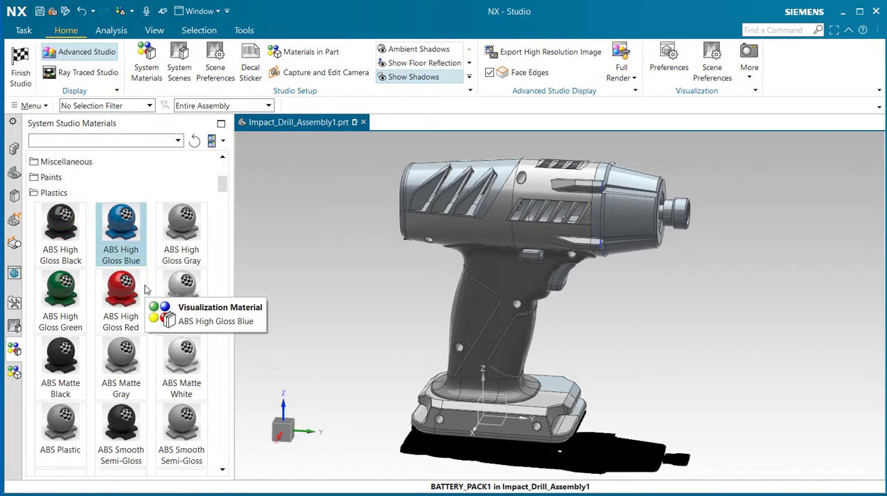
{"action": "scroll", "coordinate": [145, 290], "scroll_direction": "down", "scroll_amount": 2}
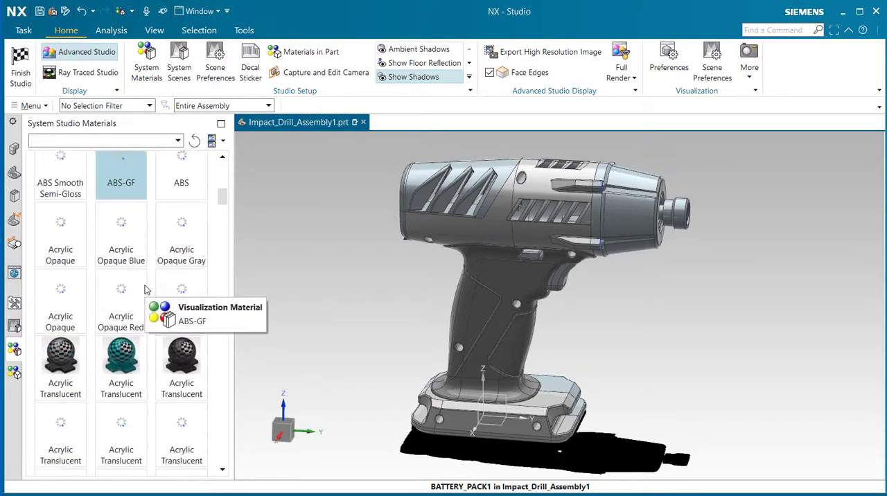
{"action": "scroll", "coordinate": [145, 291], "scroll_direction": "down", "scroll_amount": 2}
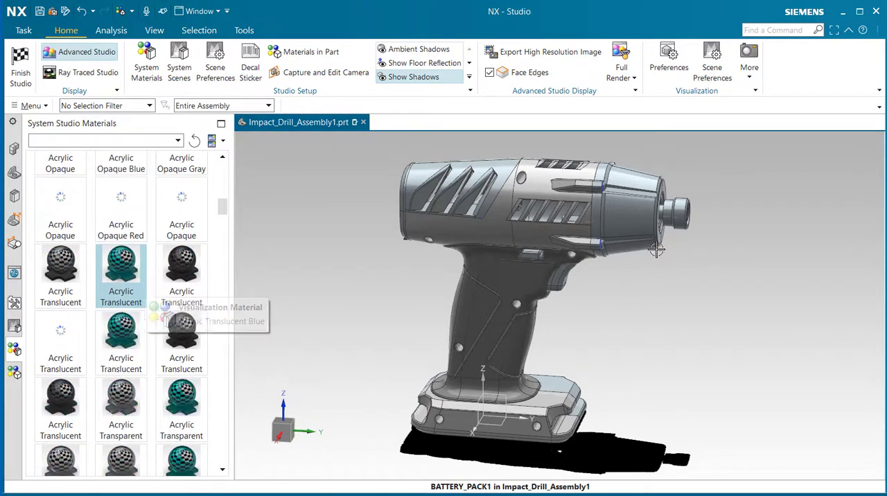
{"action": "scroll", "coordinate": [174, 374], "scroll_direction": "up", "scroll_amount": 3}
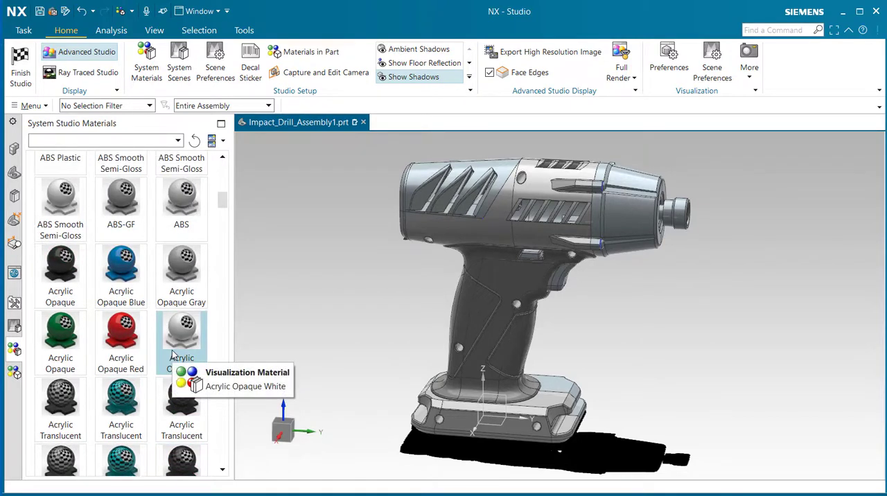
{"action": "scroll", "coordinate": [173, 354], "scroll_direction": "up", "scroll_amount": 3}
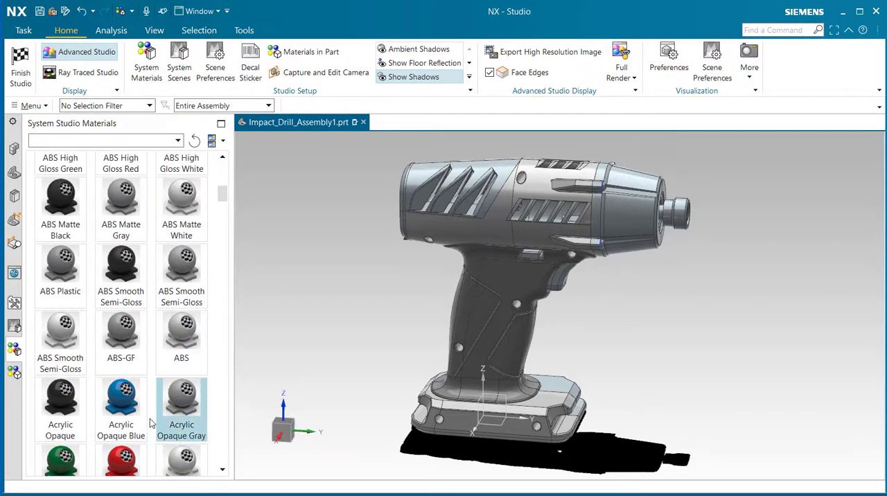
{"action": "scroll", "coordinate": [143, 394], "scroll_direction": "down", "scroll_amount": 1}
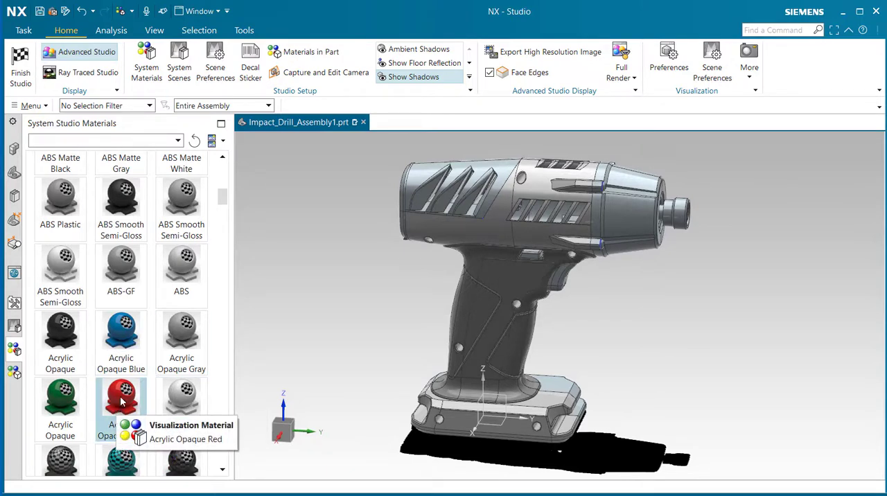
Step: Apply the Acrylic Opaque Red plastic to the drill's IDRILL_PLASTIC_SHELL1 component
{"action": "left_click_drag", "start_coordinate": [153, 394], "coordinate": [496, 229]}
{"action": "left_click", "coordinate": [496, 229]}
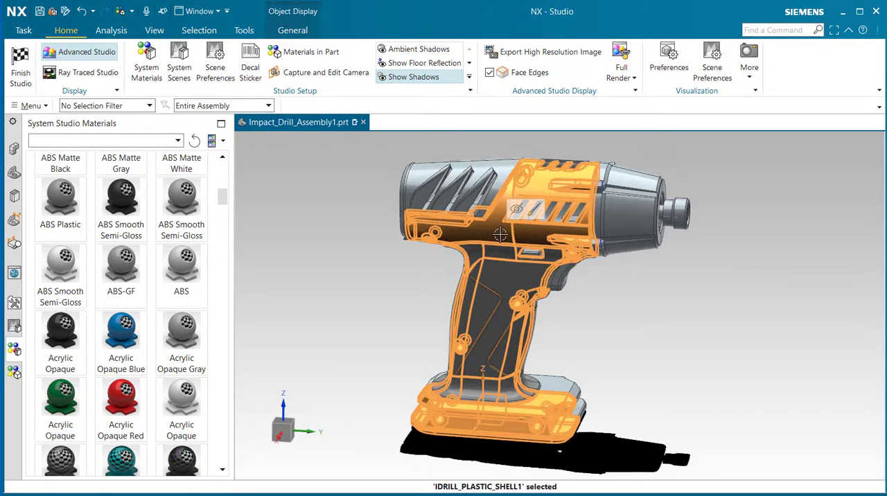
{"action": "right_click", "coordinate": [126, 405]}
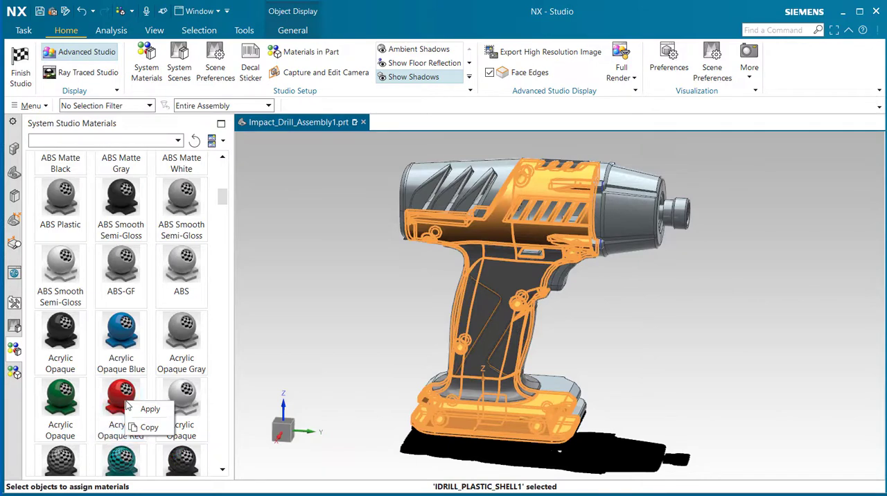
{"action": "left_click", "coordinate": [146, 412]}
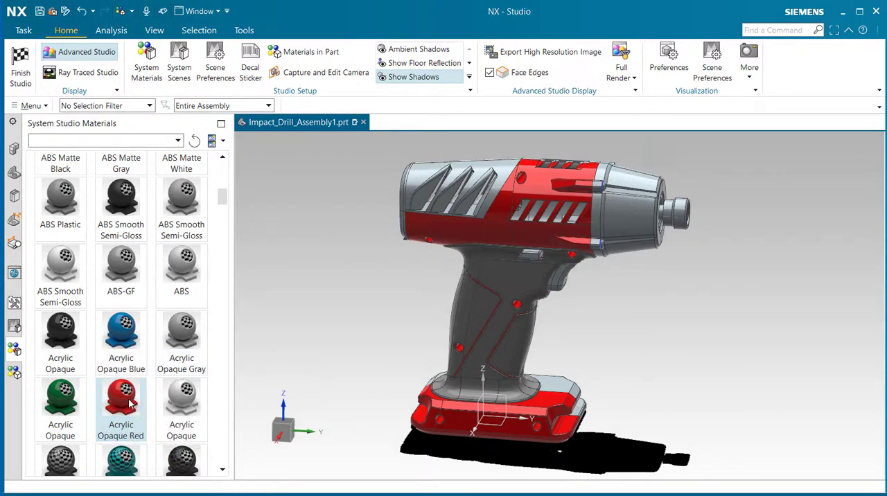
Step: Apply Acrylic Opaque Red to the rear housing by choosing the solid body in BATTERY_PACK1
{"action": "left_click_drag", "start_coordinate": [130, 404], "coordinate": [434, 177]}
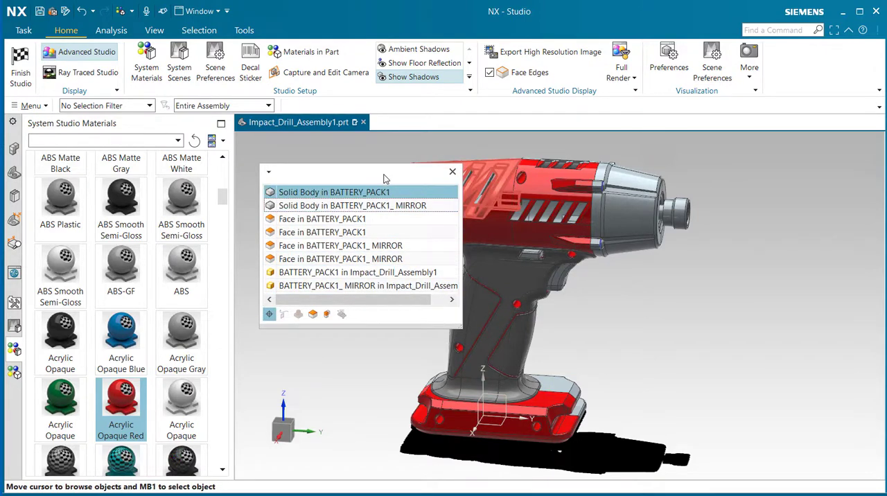
{"action": "left_click_drag", "start_coordinate": [385, 179], "coordinate": [399, 265]}
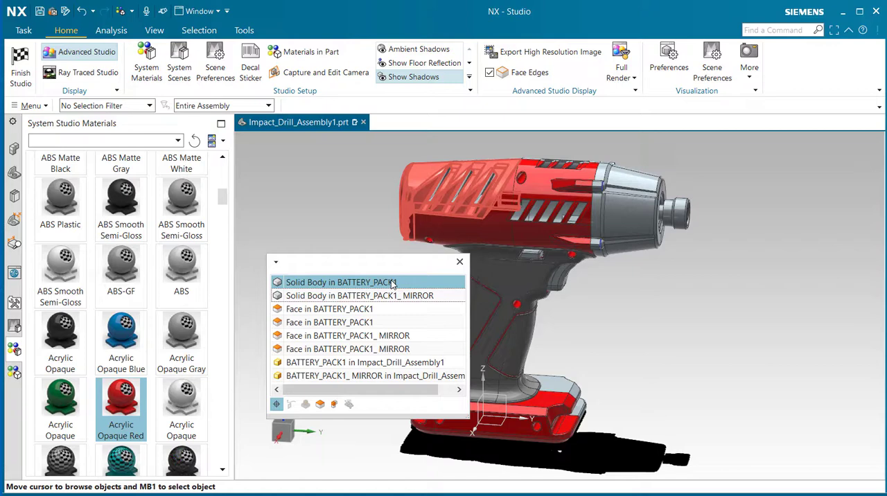
{"action": "left_click", "coordinate": [392, 283]}
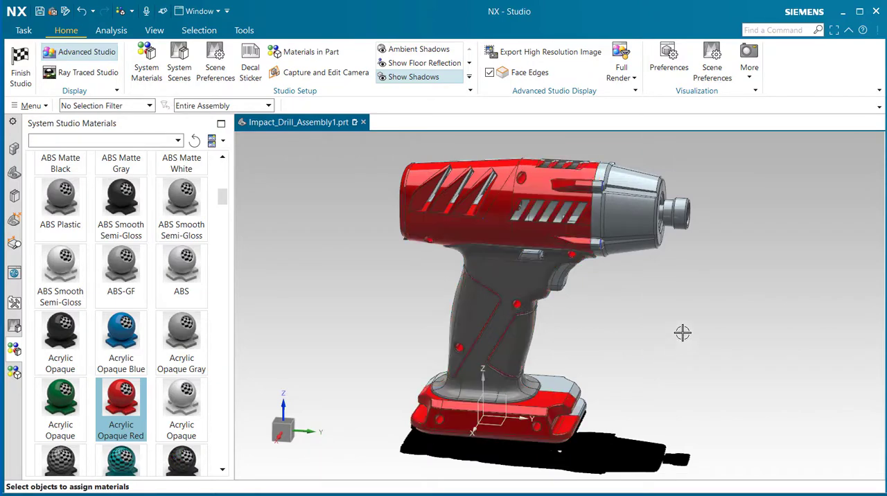
Step: Apply Acrylic Opaque Red to the mirrored plastic shell on the opposite side of the drill
{"action": "middle_click_drag", "start_coordinate": [683, 333], "coordinate": [434, 375]}
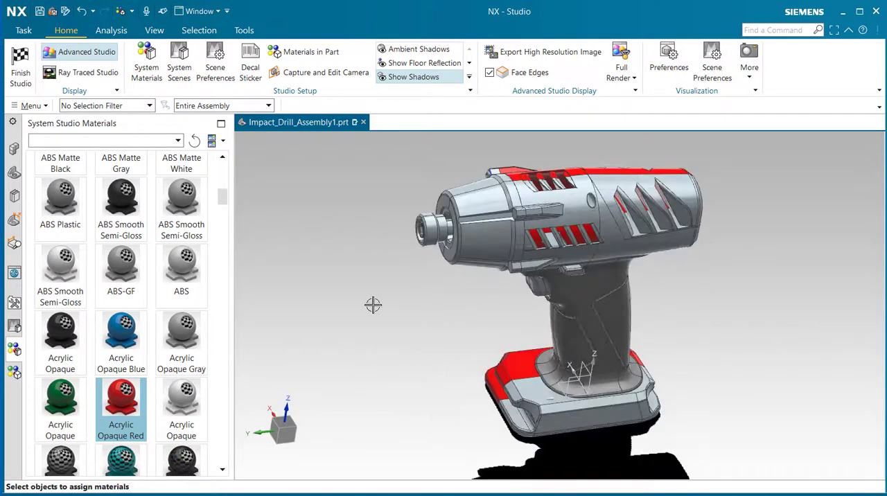
{"action": "left_click", "coordinate": [577, 213]}
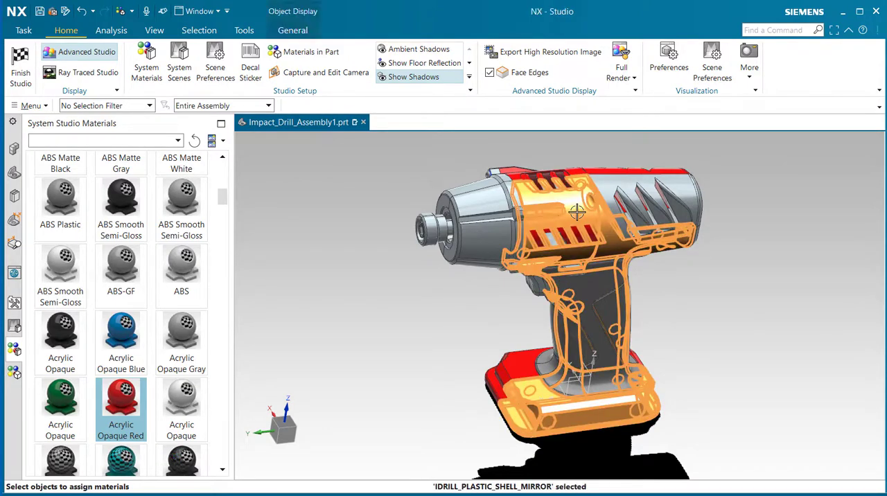
{"action": "right_click", "coordinate": [124, 403]}
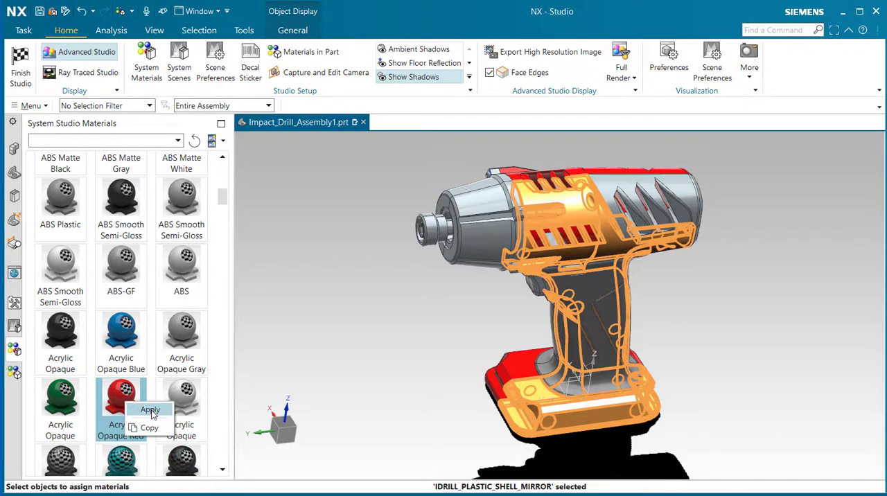
{"action": "left_click", "coordinate": [149, 411]}
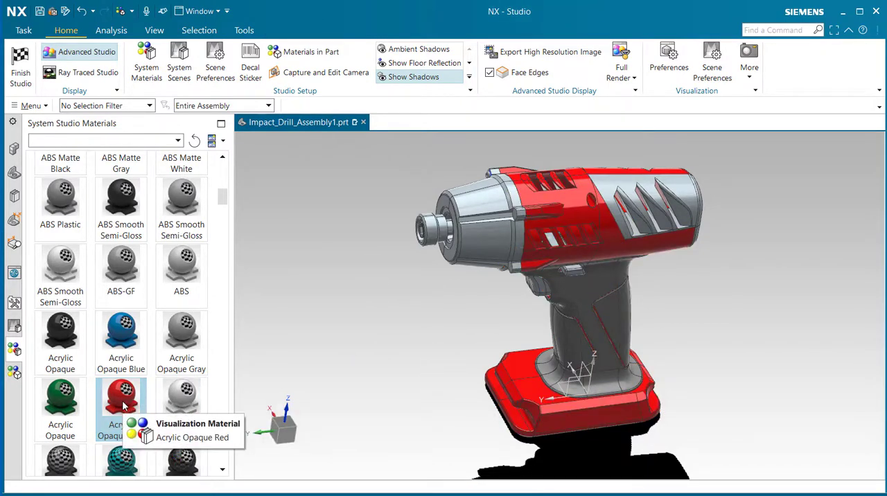
Step: Apply Acrylic Opaque Red to the mirrored rear housing, choosing the solid body in BATTERY_PACK1_MIRROR
{"action": "left_click_drag", "start_coordinate": [123, 396], "coordinate": [662, 190]}
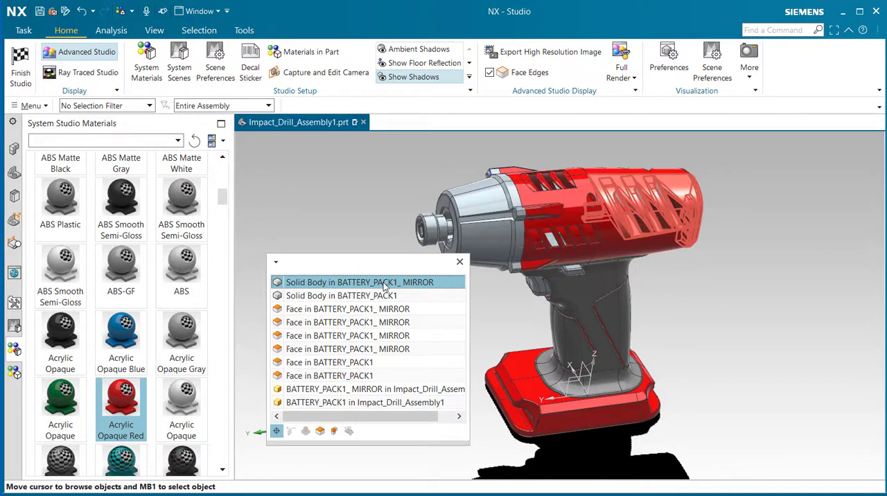
{"action": "left_click", "coordinate": [385, 284]}
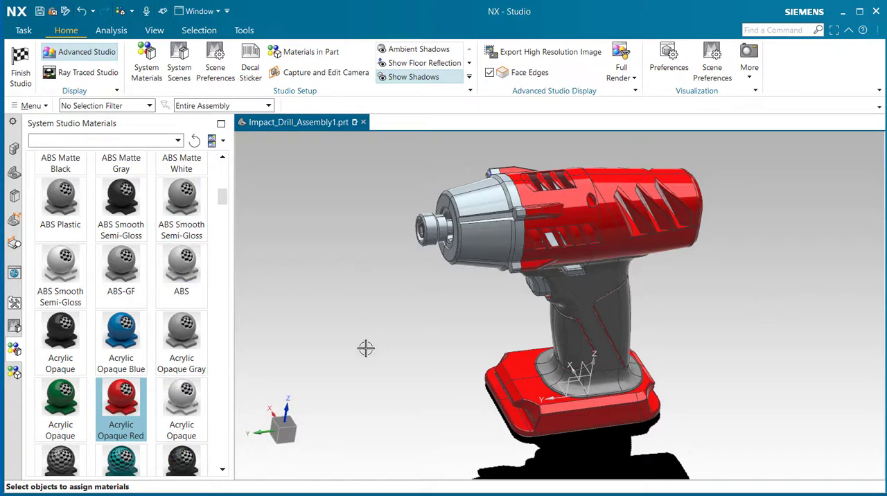
Step: Apply AISI Steel 1008 HR from the Metals materials to the large outer solid body of the drill chuck
{"action": "middle_click_drag", "start_coordinate": [366, 349], "coordinate": [444, 337]}
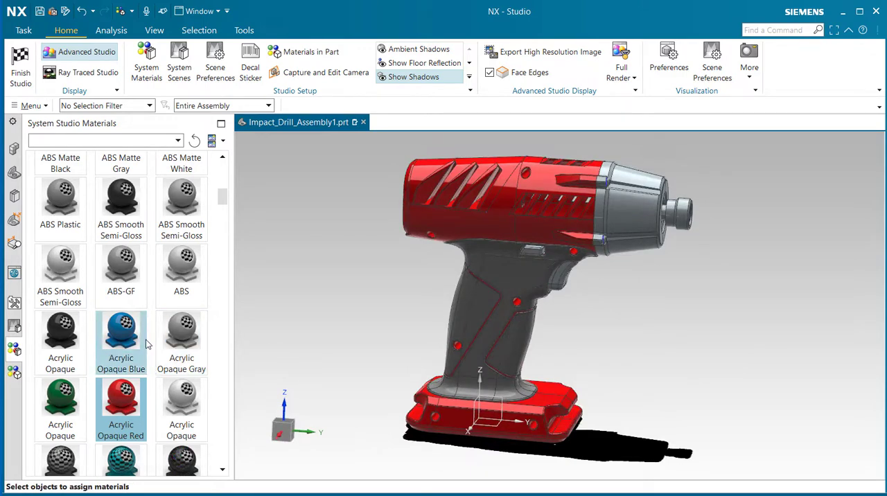
{"action": "scroll", "coordinate": [147, 344], "scroll_direction": "up", "scroll_amount": 3}
{"action": "scroll", "coordinate": [147, 344], "scroll_direction": "up", "scroll_amount": 5}
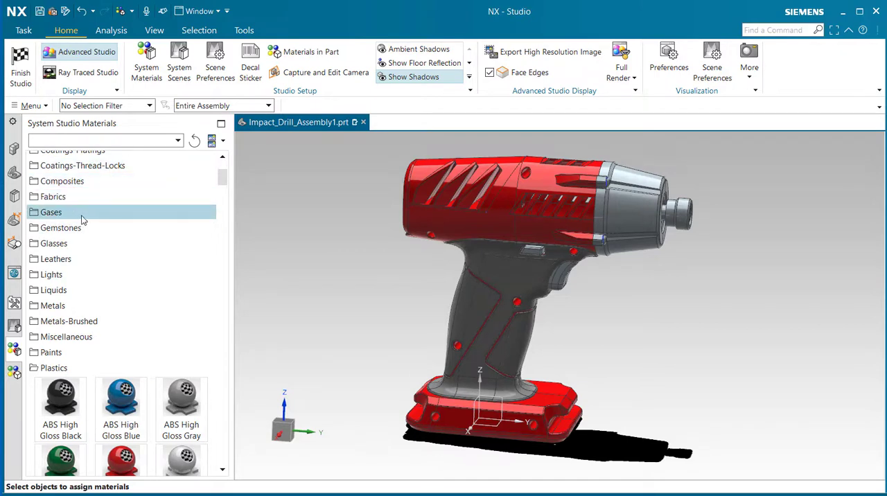
{"action": "left_click", "coordinate": [66, 306]}
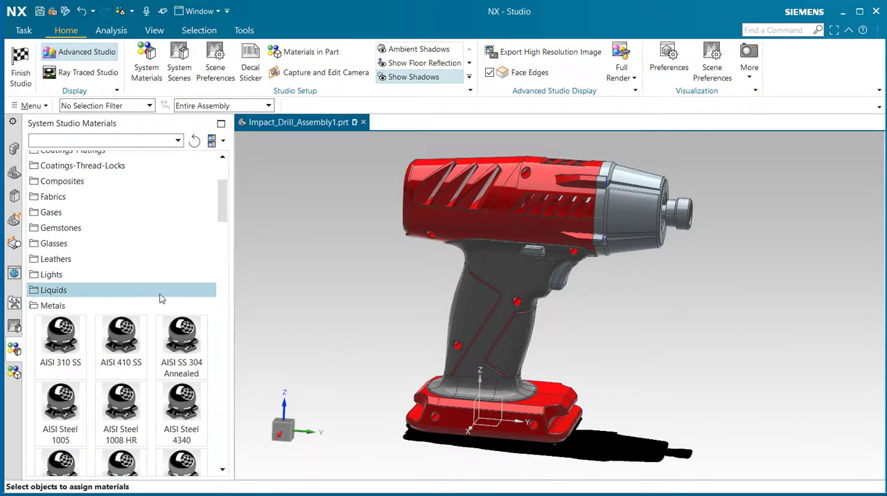
{"action": "scroll", "coordinate": [161, 298], "scroll_direction": "down", "scroll_amount": 3}
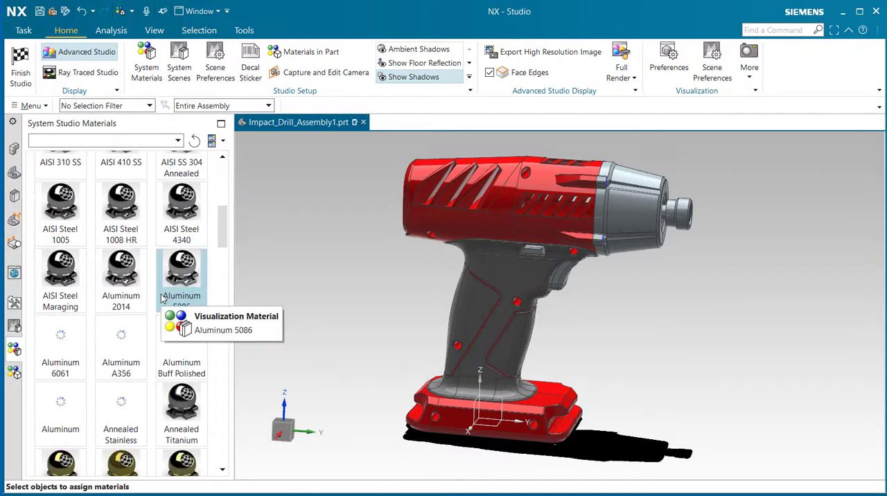
{"action": "scroll", "coordinate": [161, 298], "scroll_direction": "down", "scroll_amount": 2}
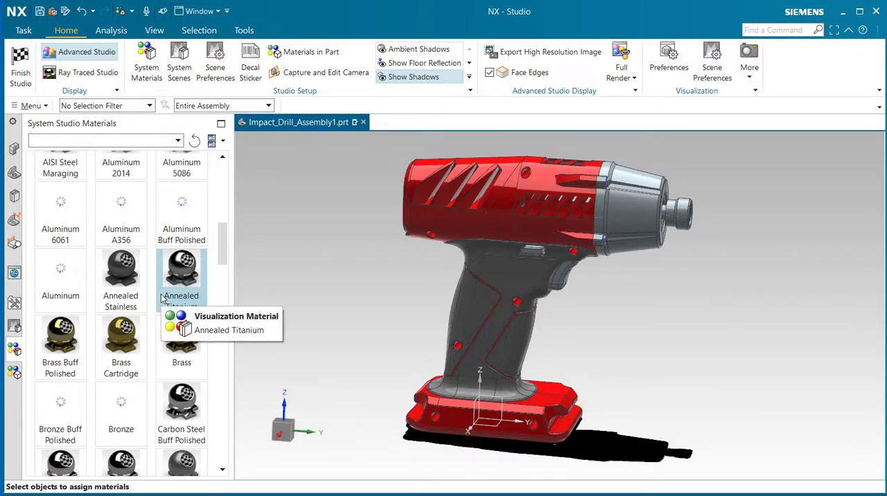
{"action": "scroll", "coordinate": [163, 296], "scroll_direction": "down", "scroll_amount": 4}
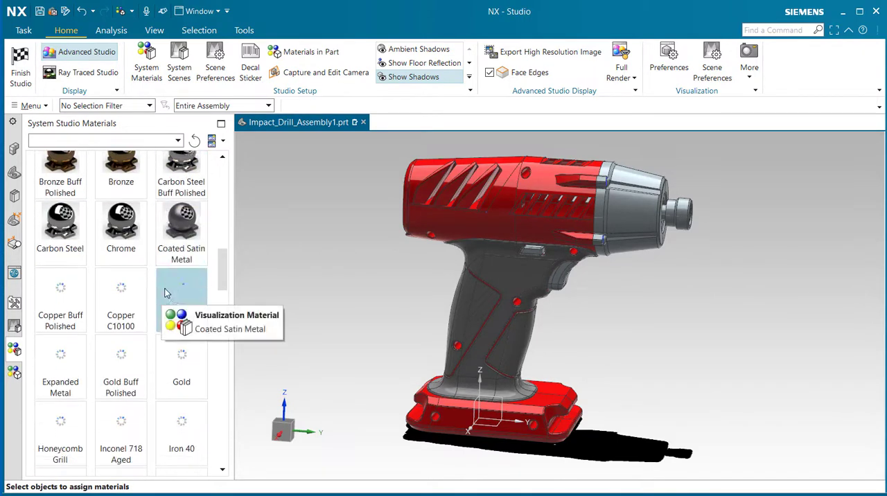
{"action": "scroll", "coordinate": [163, 293], "scroll_direction": "down", "scroll_amount": 4}
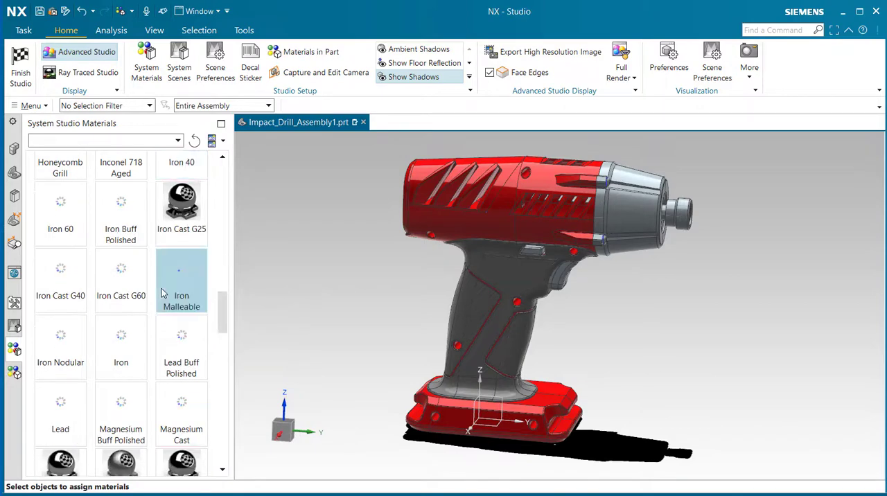
{"action": "scroll", "coordinate": [162, 290], "scroll_direction": "up", "scroll_amount": 8}
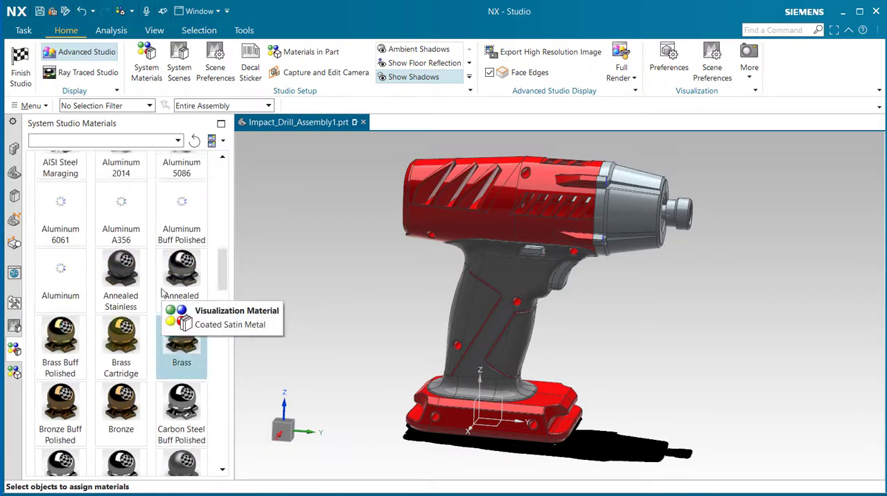
{"action": "scroll", "coordinate": [161, 291], "scroll_direction": "up", "scroll_amount": 2}
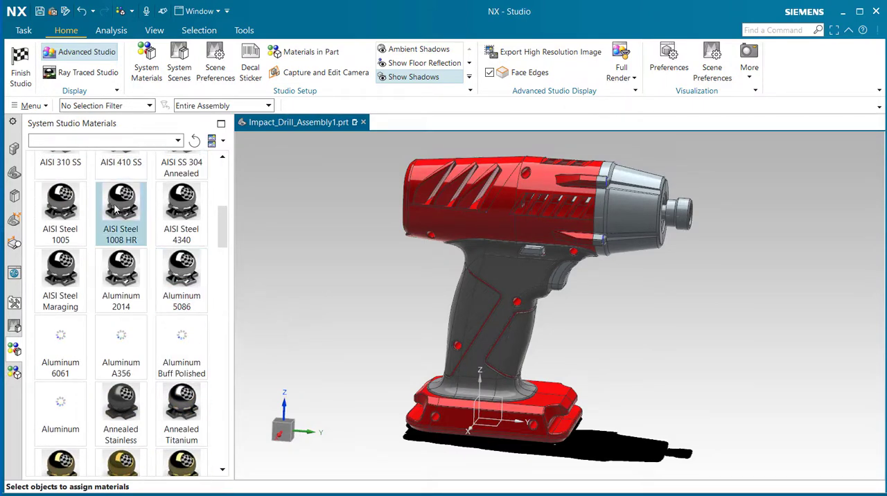
{"action": "left_click_drag", "start_coordinate": [116, 207], "coordinate": [622, 225]}
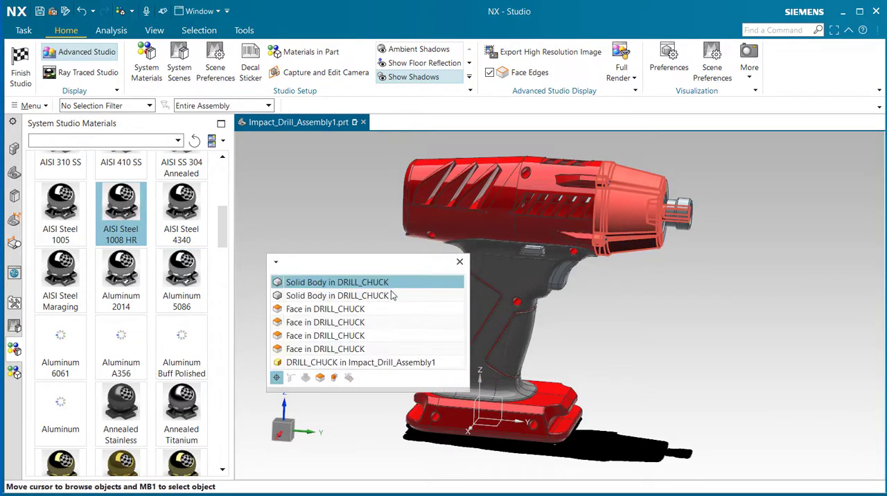
{"action": "left_click", "coordinate": [387, 282]}
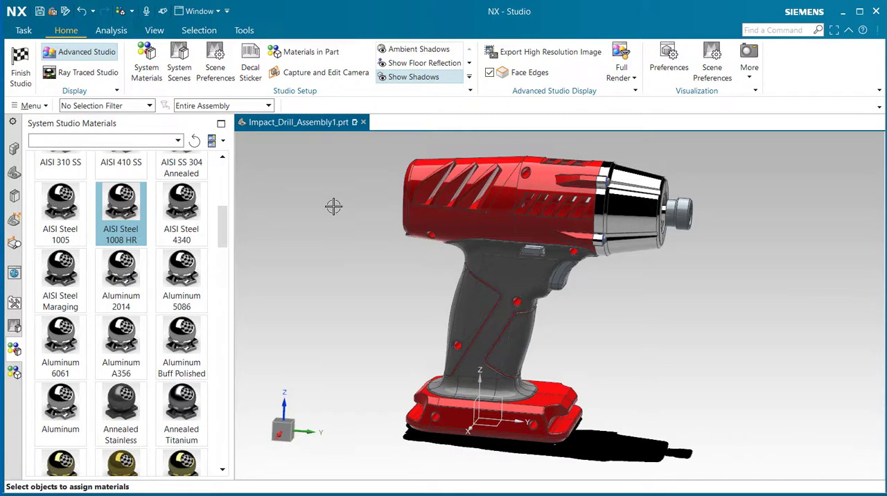
Step: Render the drill with its new materials in Ray Traced Studio and check the available render quality choices
{"action": "left_click", "coordinate": [88, 73]}
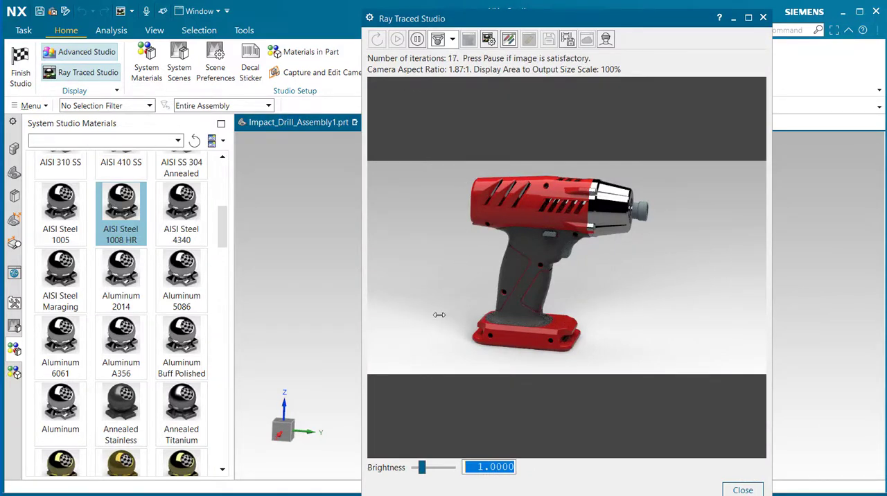
{"action": "left_click", "coordinate": [453, 40]}
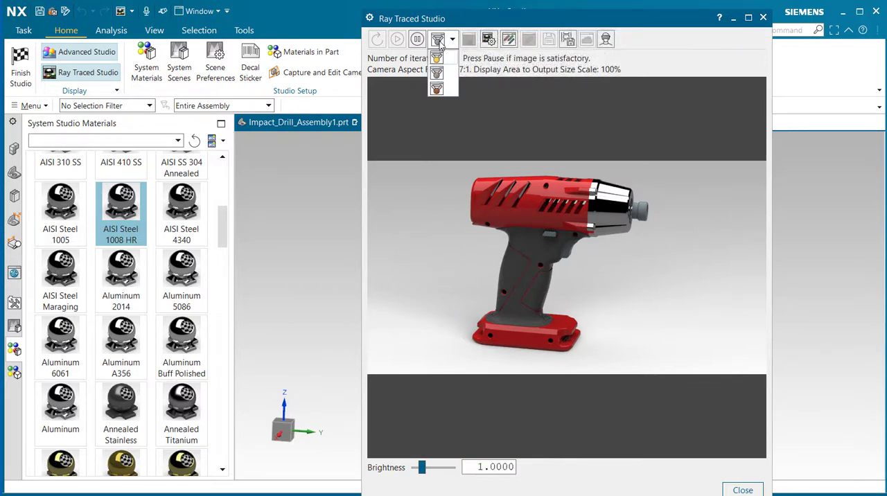
{"action": "left_click", "coordinate": [437, 58]}
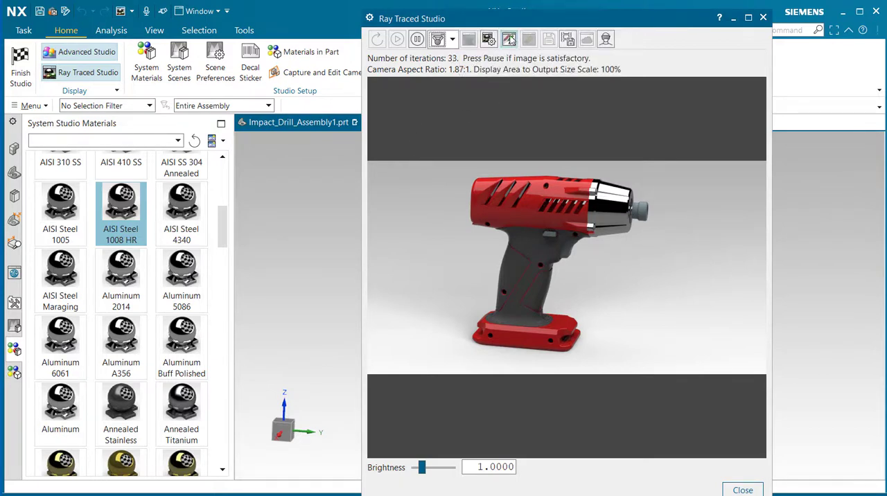
Step: Start a high-quality static ray traced render of the drill and pause it once the image is satisfactory
{"action": "left_click", "coordinate": [509, 39]}
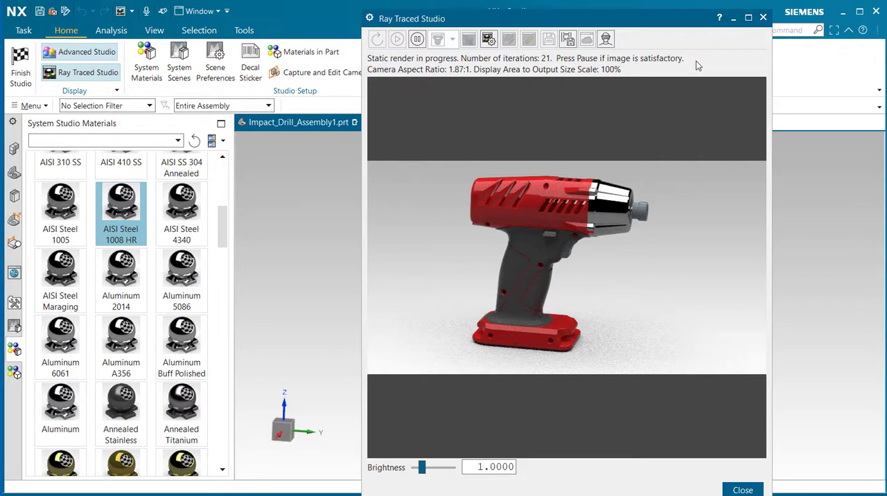
{"action": "left_click", "coordinate": [417, 40]}
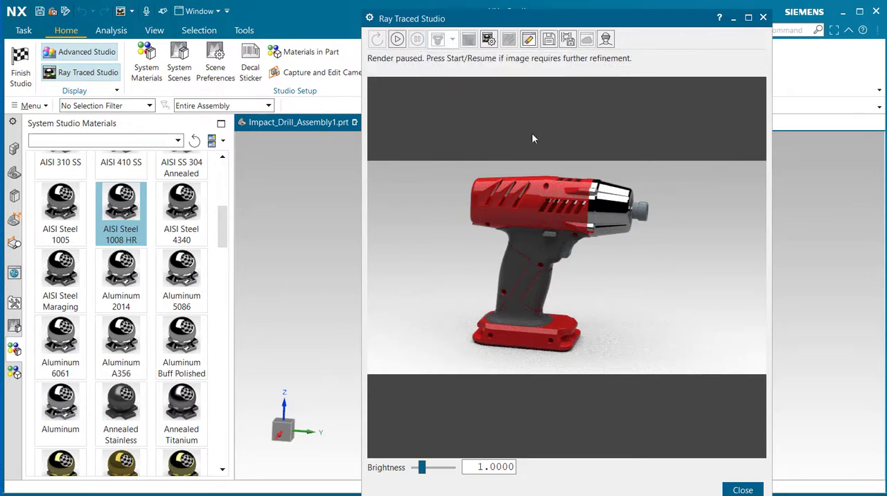
Step: Start saving the rendered image, try the PNG and JPEG formats, and set the format to TIFF
{"action": "left_click", "coordinate": [549, 40]}
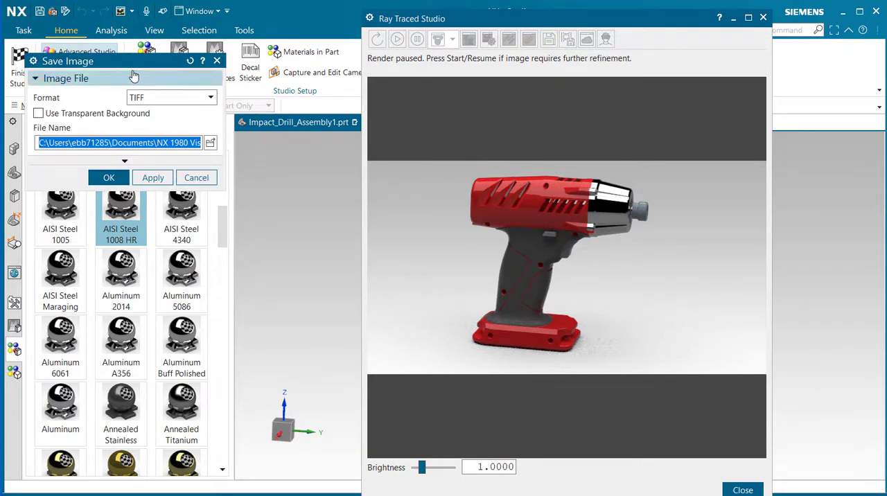
{"action": "left_click_drag", "start_coordinate": [130, 65], "coordinate": [368, 190]}
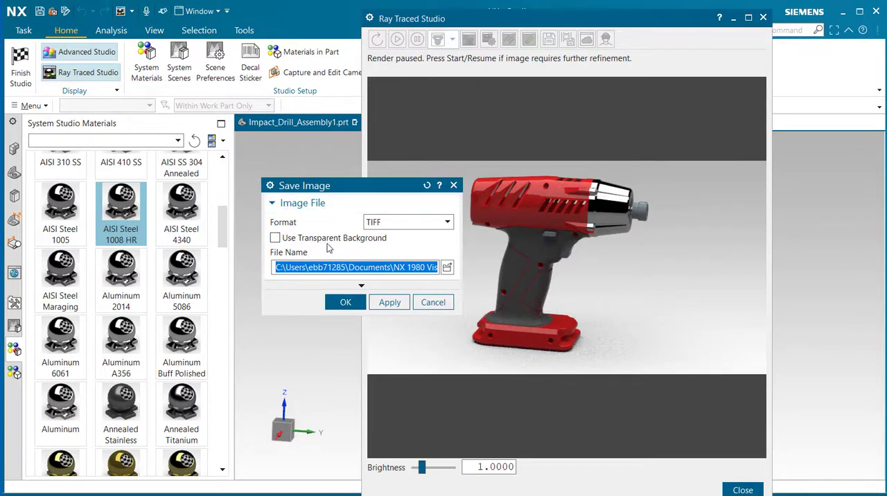
{"action": "left_click", "coordinate": [448, 223]}
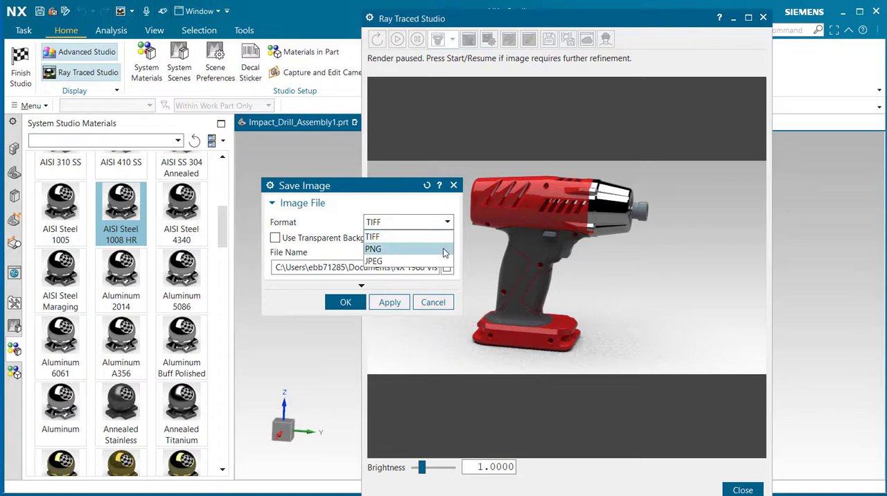
{"action": "left_click", "coordinate": [445, 248]}
{"action": "left_click", "coordinate": [447, 222]}
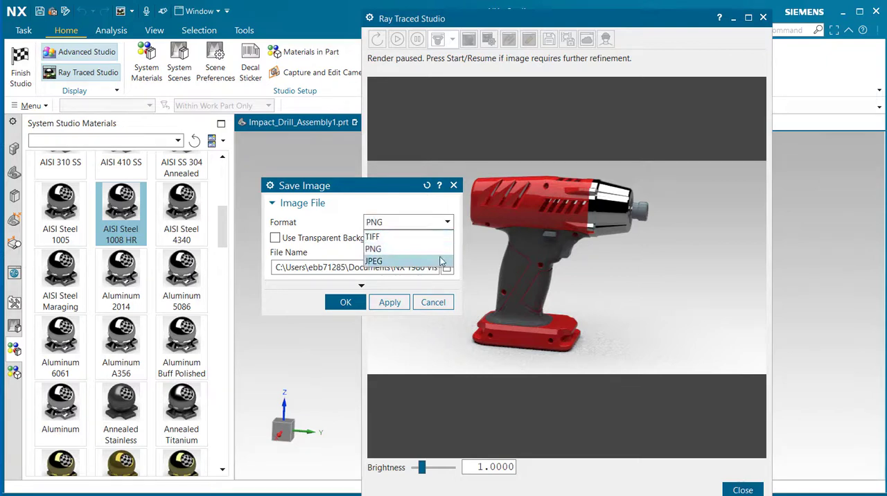
{"action": "left_click", "coordinate": [441, 260]}
{"action": "left_click", "coordinate": [447, 223]}
{"action": "left_click", "coordinate": [442, 237]}
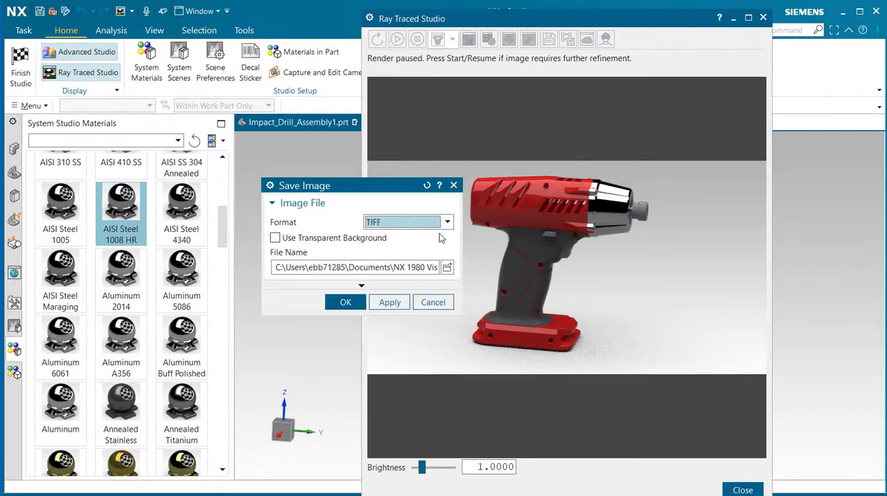
Step: Check the image's destination folder without changing it, and save the render as Impact_Drill_Assembly1.tif
{"action": "left_click", "coordinate": [447, 269]}
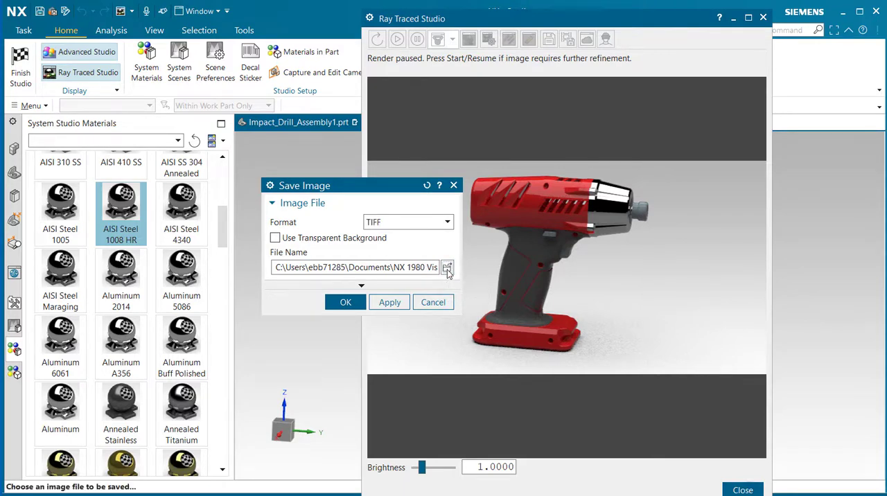
{"action": "left_click", "coordinate": [447, 269]}
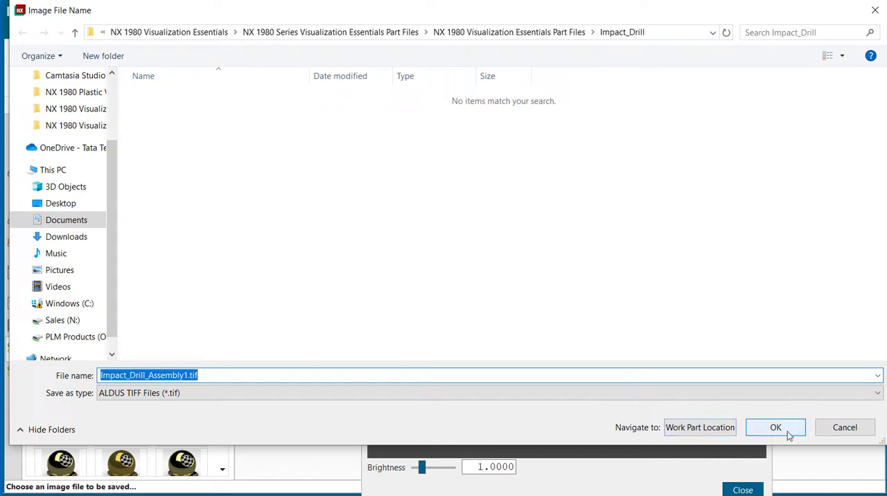
{"action": "left_click", "coordinate": [845, 427]}
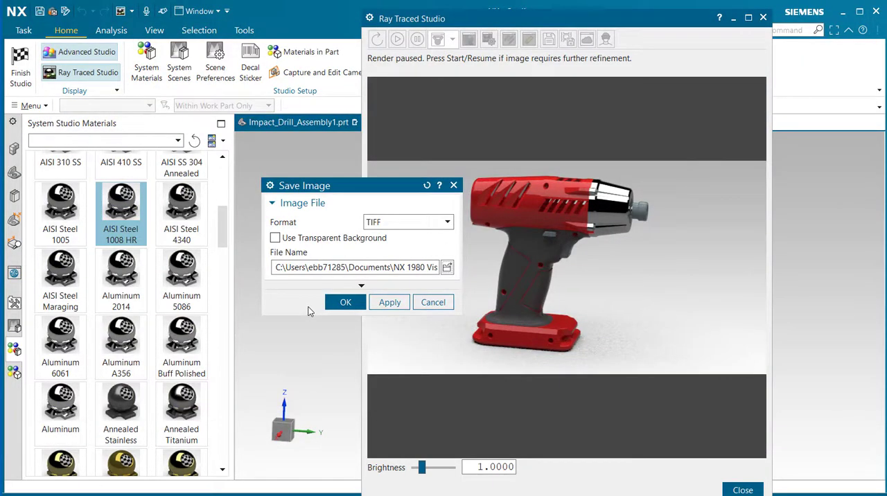
{"action": "left_click", "coordinate": [346, 302]}
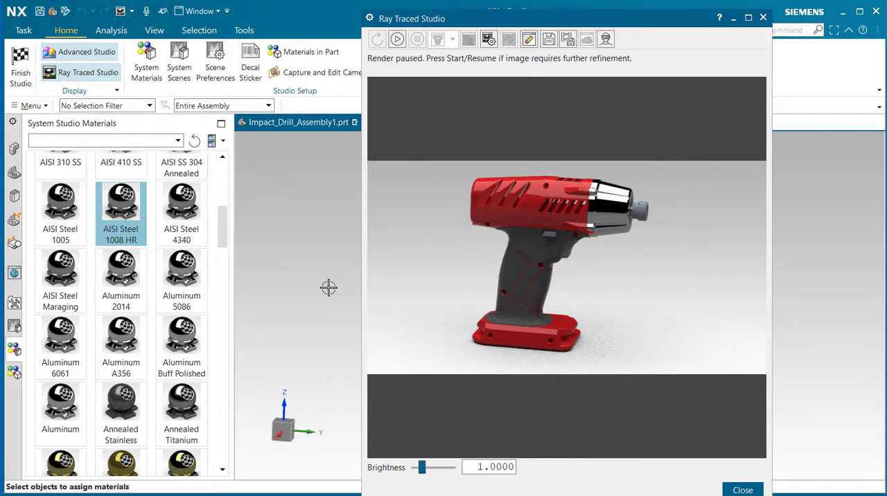